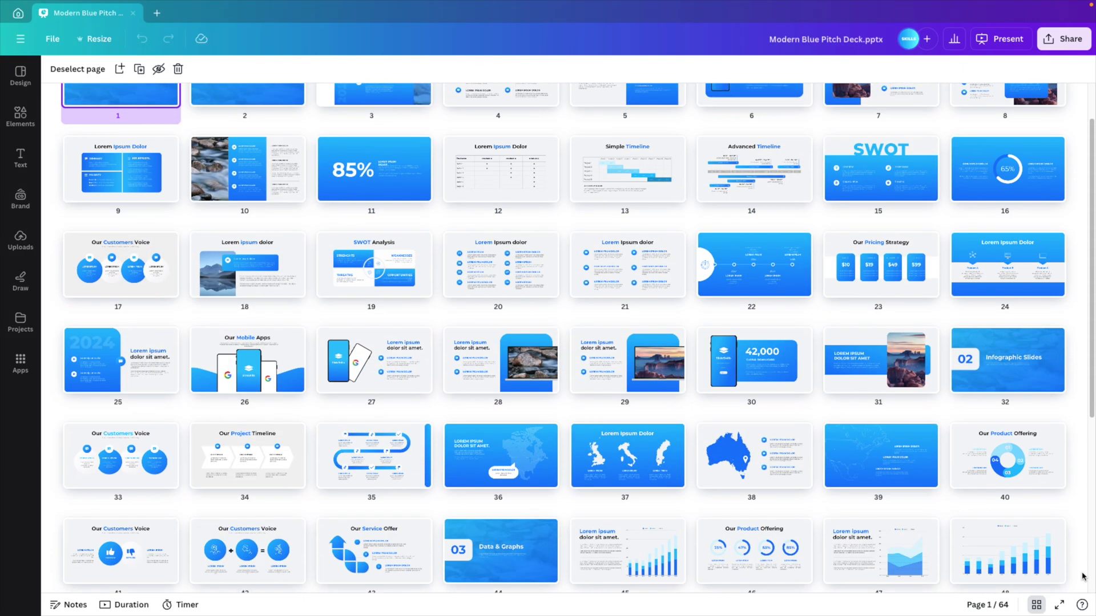
- Scroll through the Modern Blue Pitch Deck page grid to reach the blank Burger Design page
scroll(1083, 576, down, 2)
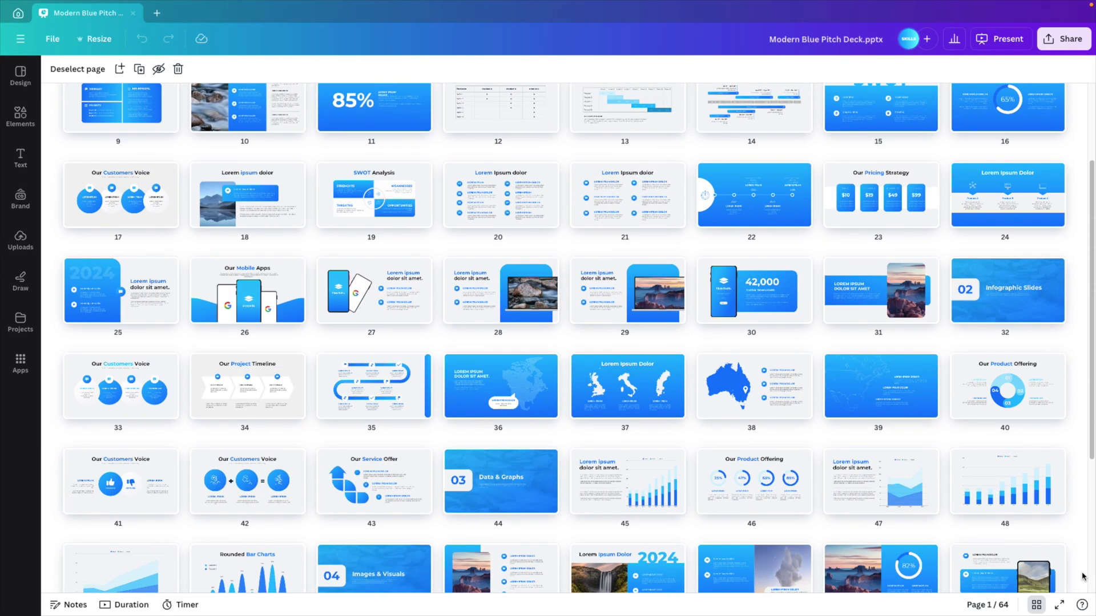
scroll(1083, 577, down, 2)
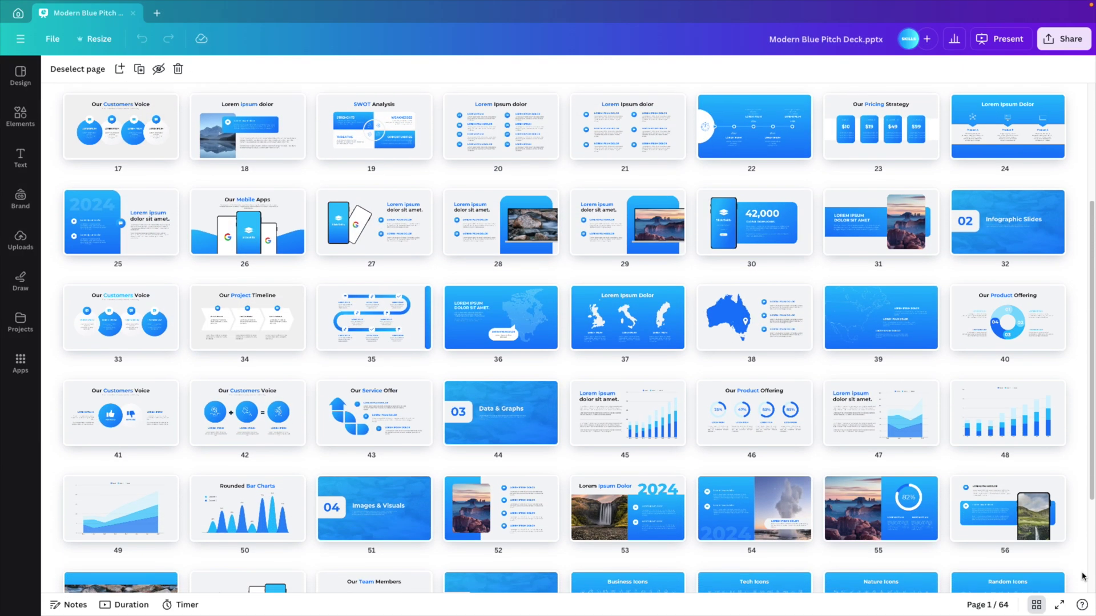
scroll(1083, 576, down, 1)
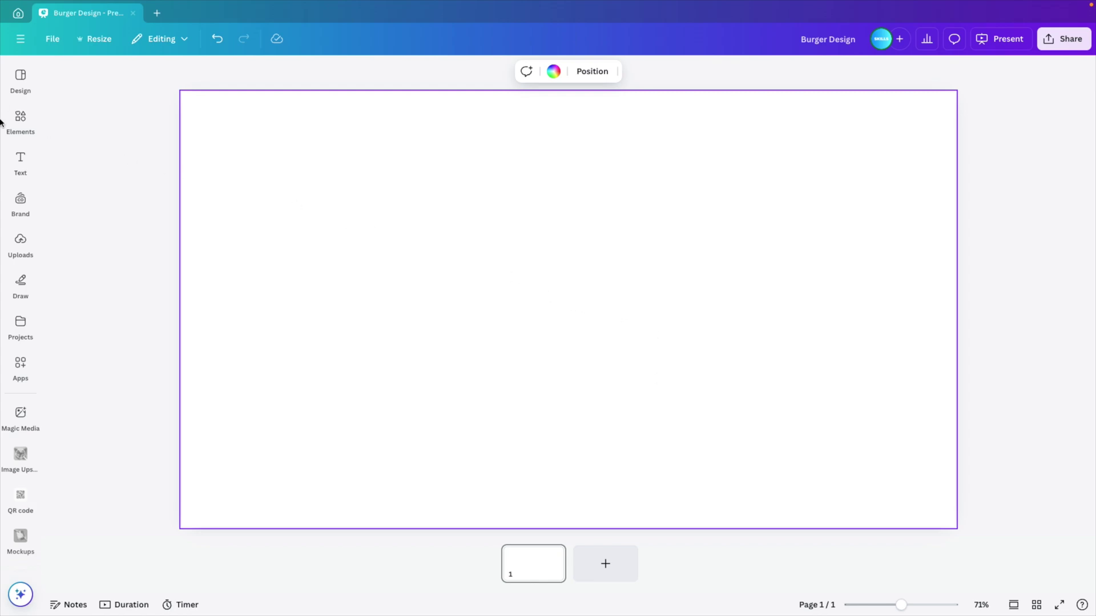
- Search Elements photos for 'dark background' and drag a dark stone texture onto the page as background
click(20, 118)
click(92, 76)
text(dark background)
key(Return)
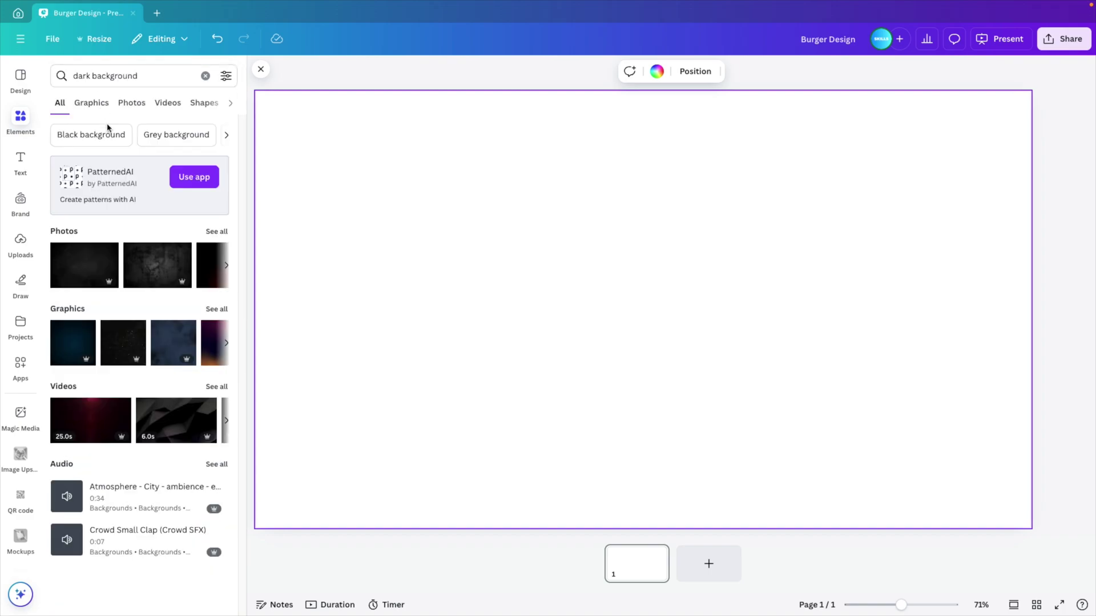
click(217, 233)
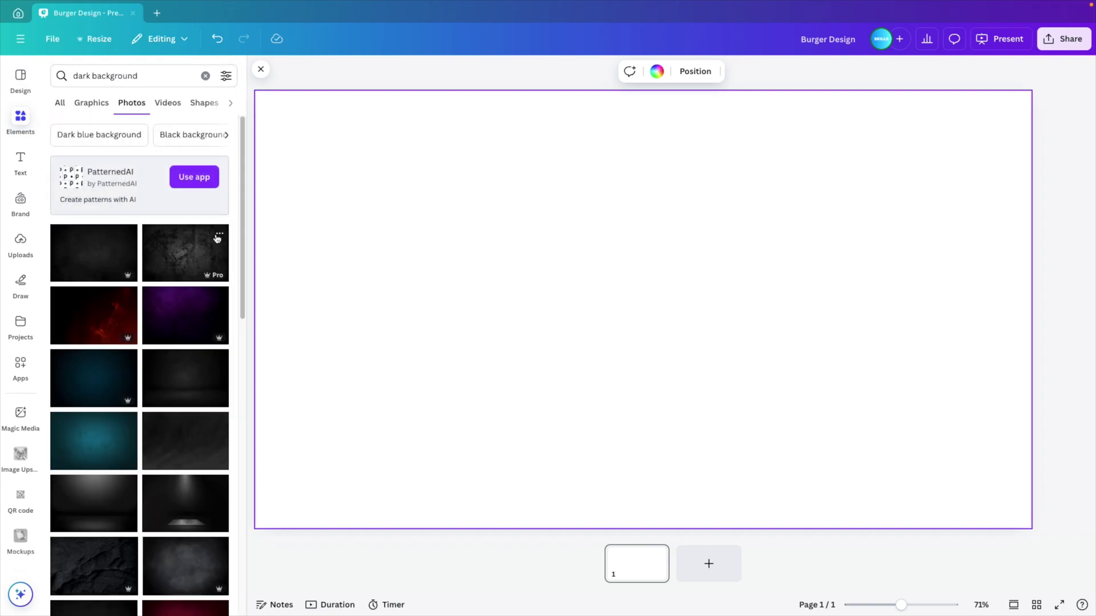
scroll(164, 421, down, 2)
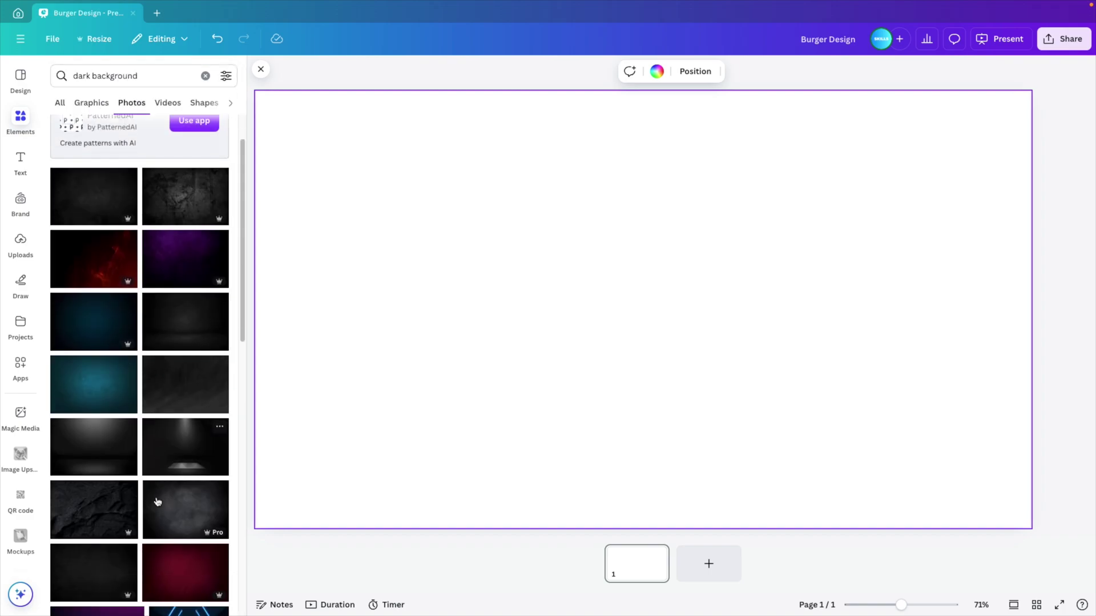
drag(181, 521, 265, 325)
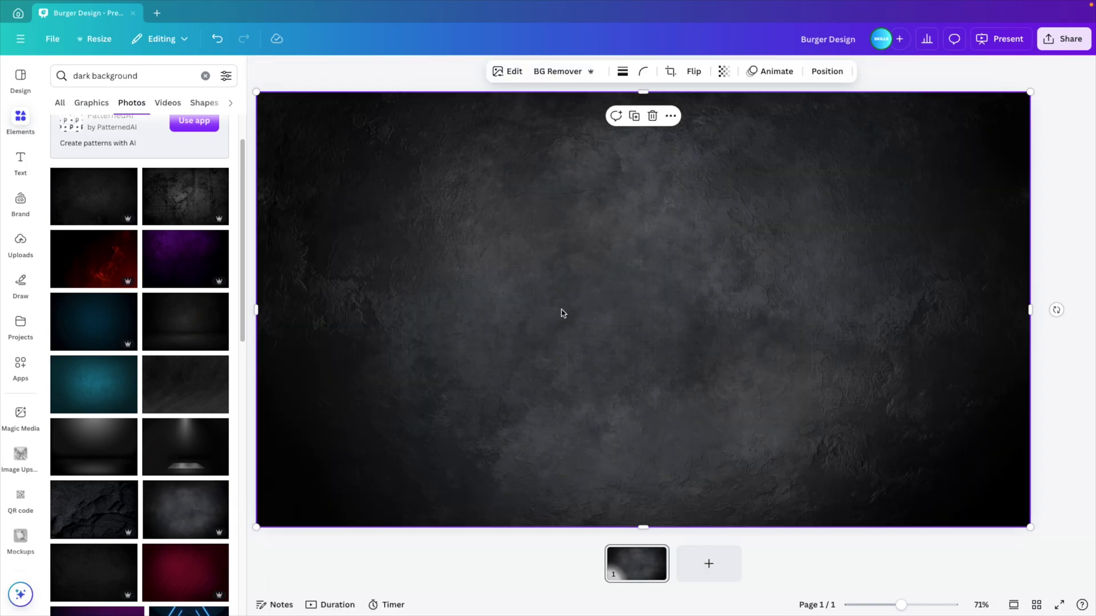
scroll(617, 336, down, 3)
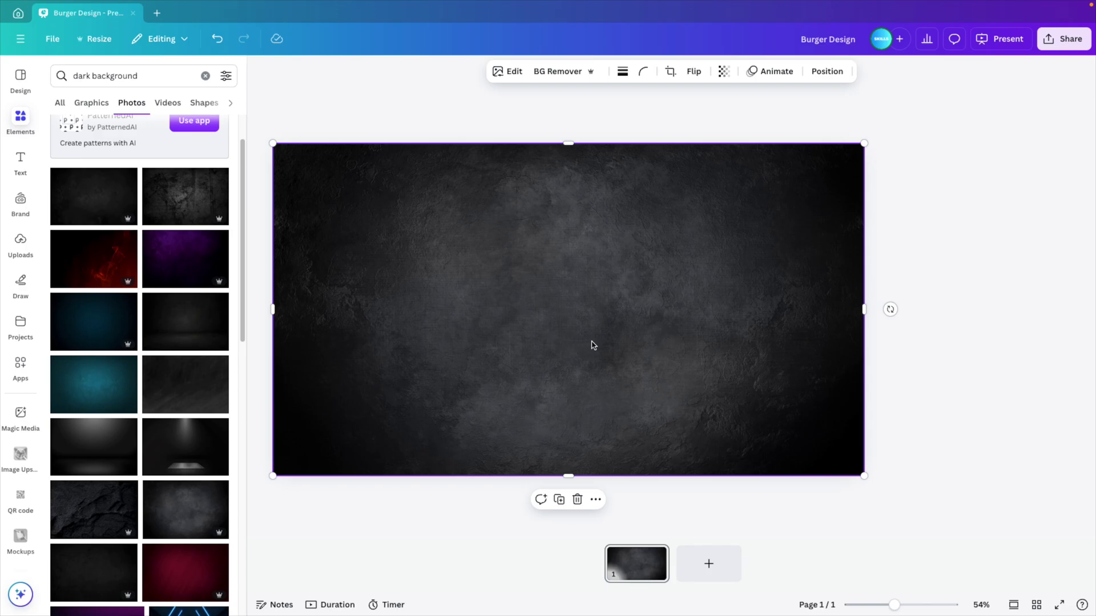
- Paste the burger photo, centre it, remove its cream background and enlarge it slightly
click(261, 71)
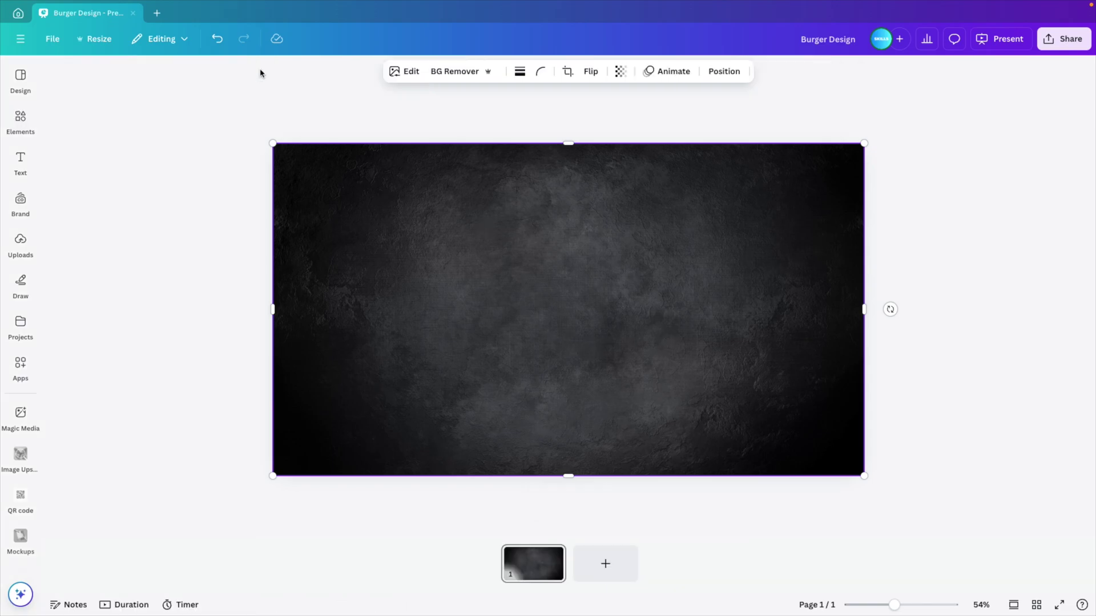
click(325, 130)
key(ctrl+z)
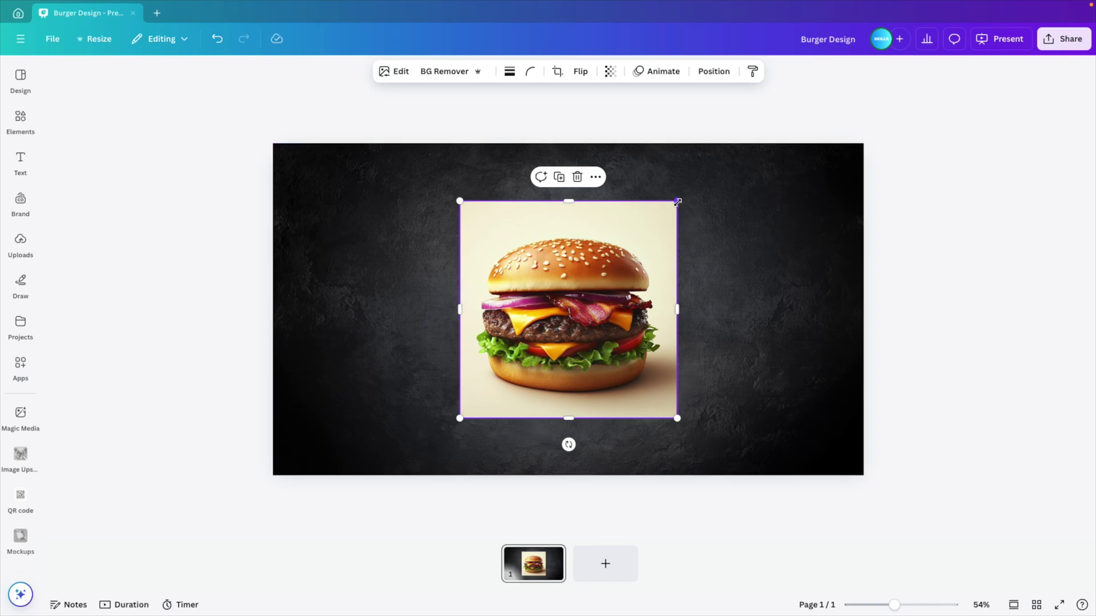
mouse_move(605, 337)
mouse_down()
mouse_move(596, 341)
mouse_move(613, 329)
mouse_move(605, 337)
mouse_up()
click(450, 73)
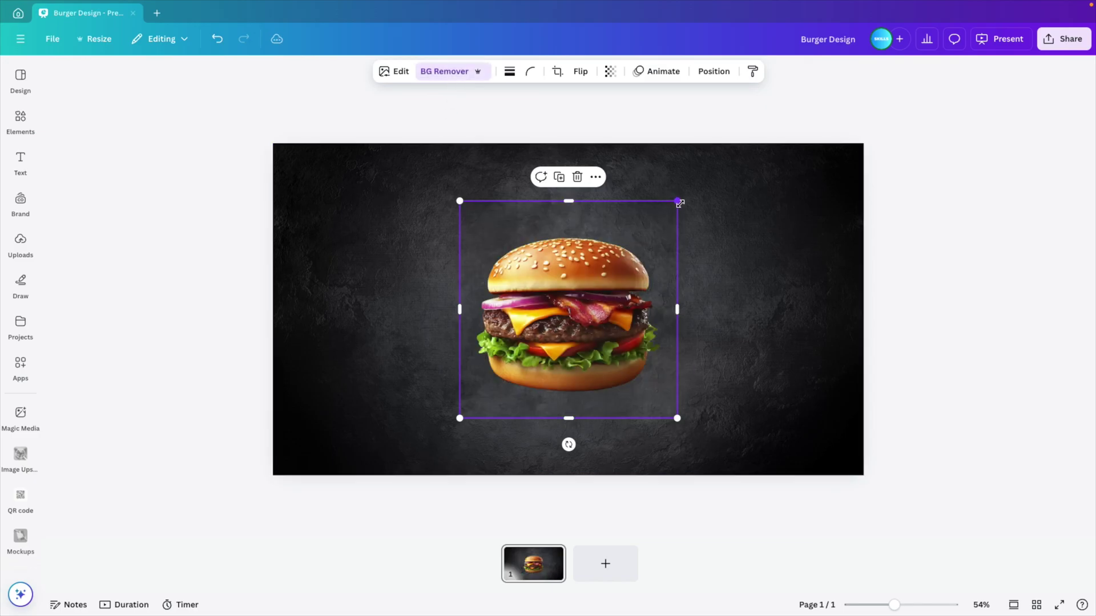
drag(680, 203, 686, 177)
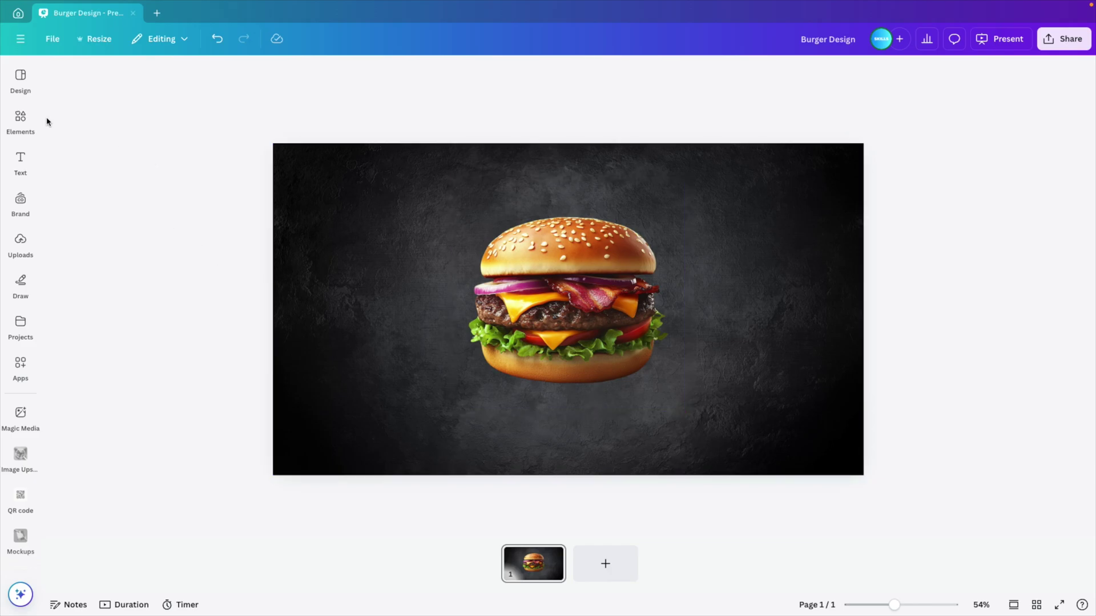
- Add a soft shadow graphic from a 'shadow' search, shrink it and move it under the burger
click(23, 121)
click(110, 76)
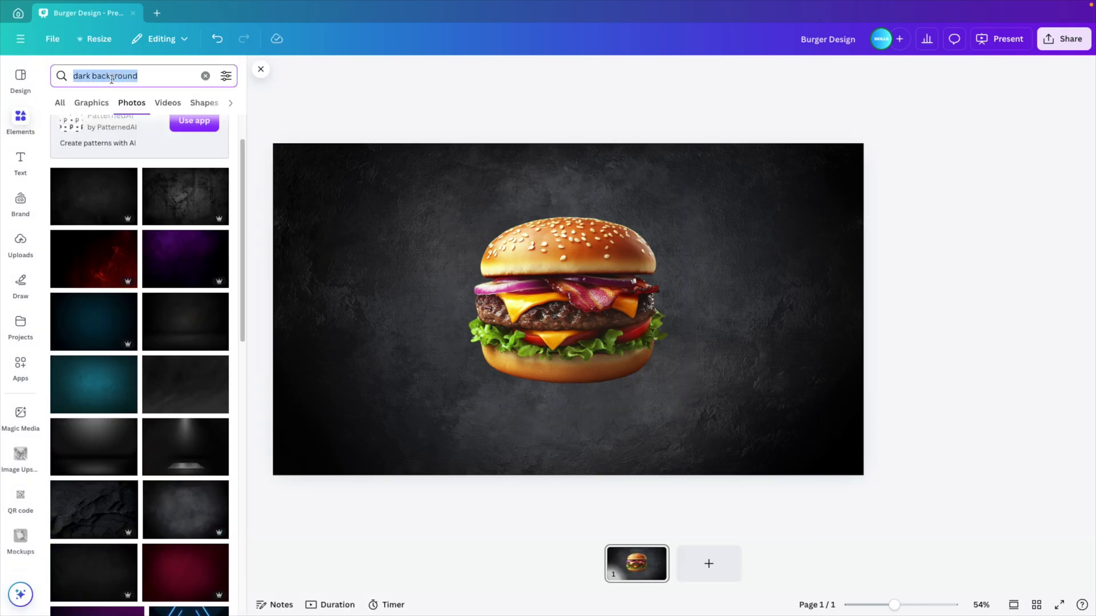
text(shadow)
key(Return)
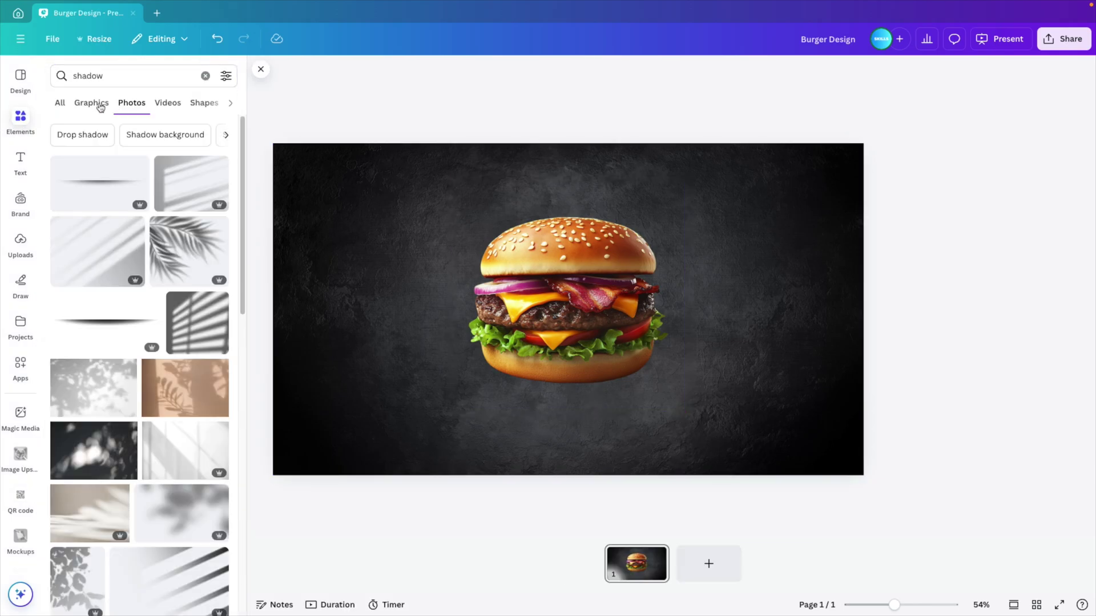
click(94, 103)
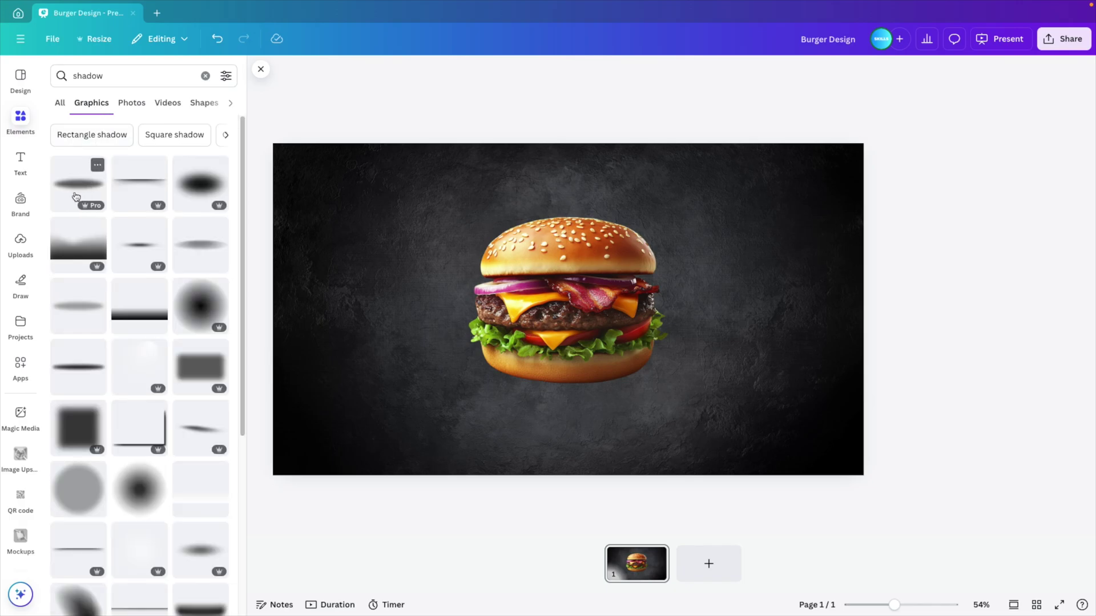
click(76, 196)
drag(830, 237, 700, 271)
drag(648, 301, 652, 377)
- Reorder the shadow layer below the burger and nudge it slightly lower
click(815, 70)
click(187, 102)
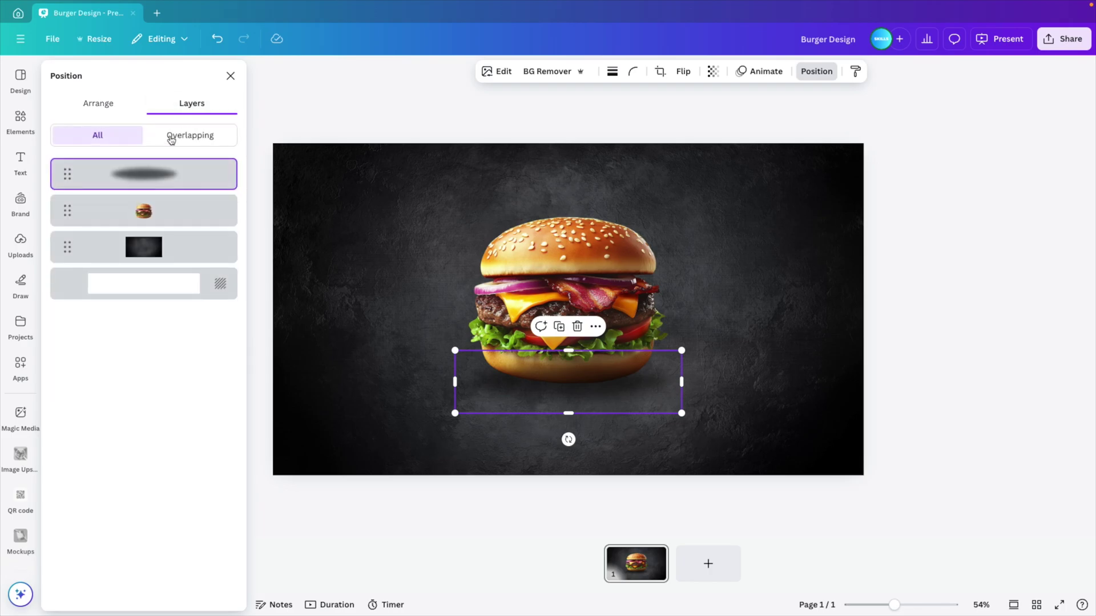
drag(153, 196, 152, 225)
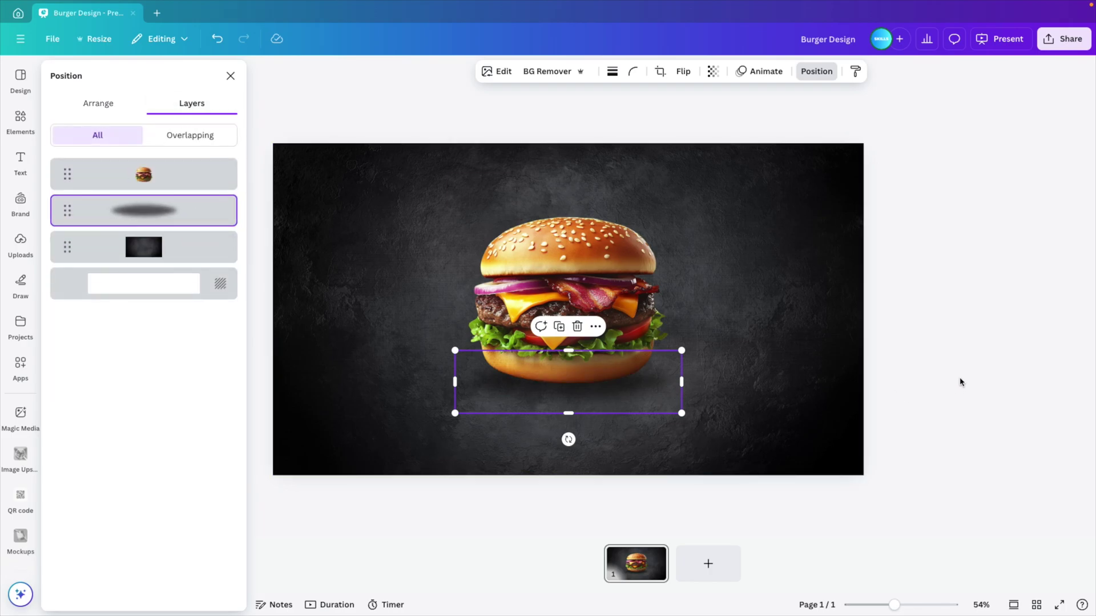
click(691, 415)
drag(616, 397, 616, 396)
click(1012, 349)
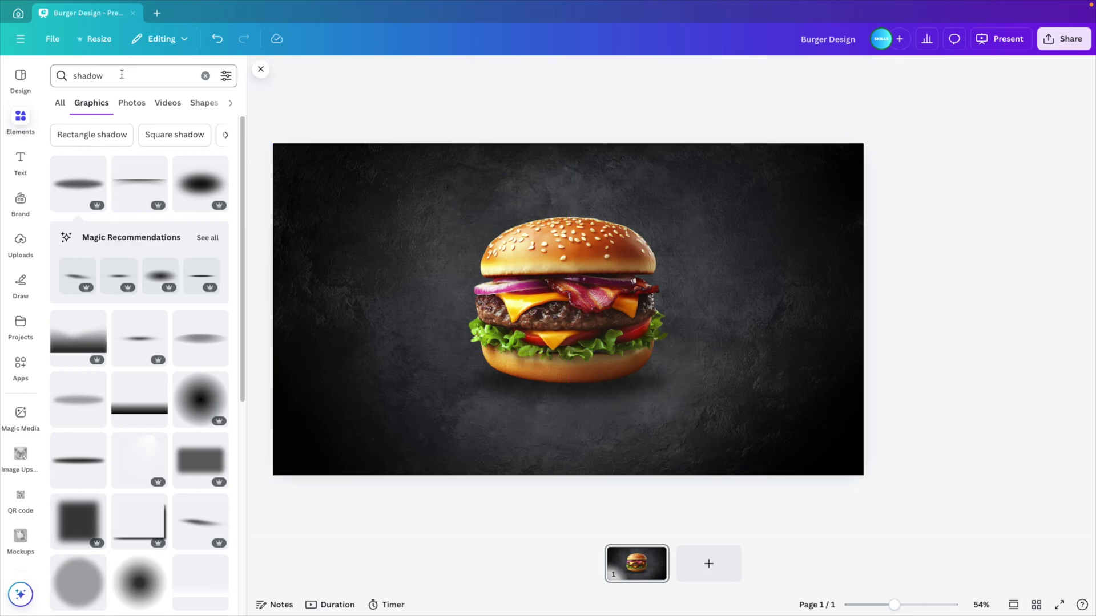
- Add the yellow arch shape from a 'shape' search to the page
click(102, 74)
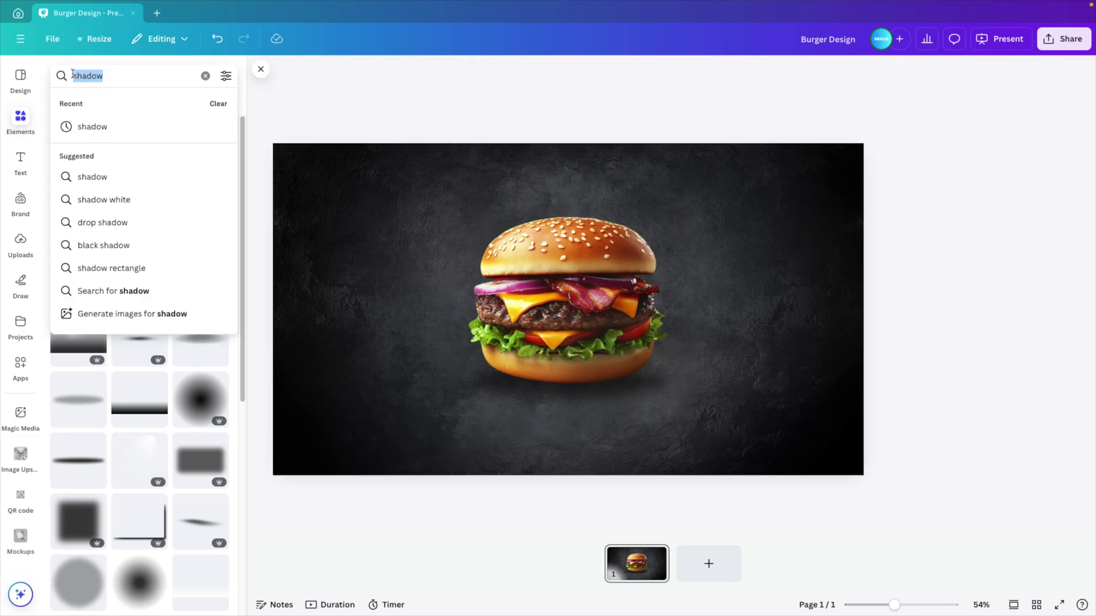
text(shape)
key(Return)
click(202, 103)
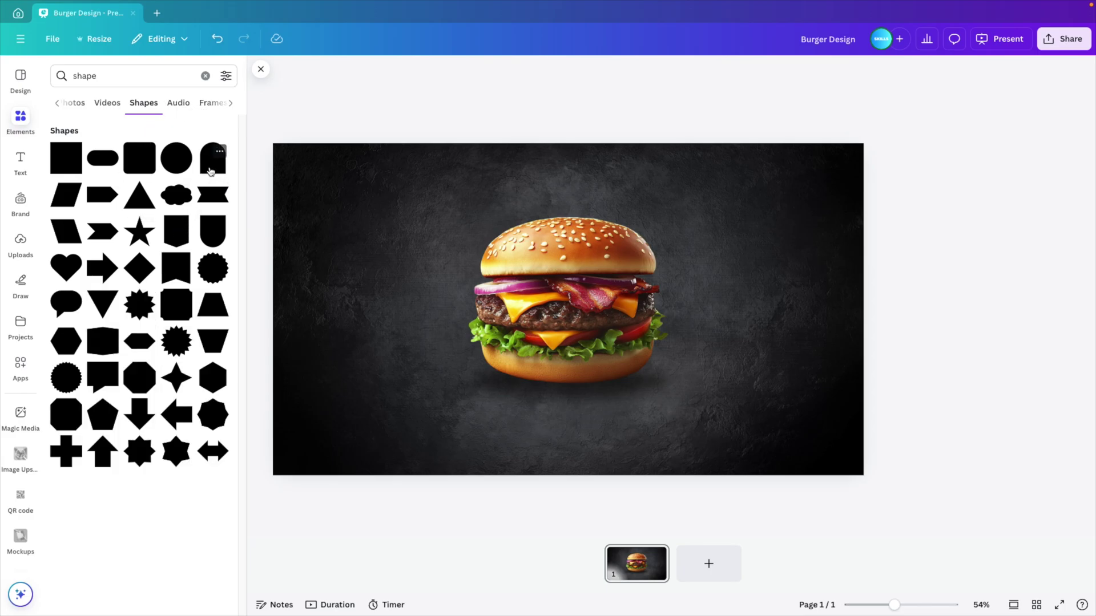
click(210, 170)
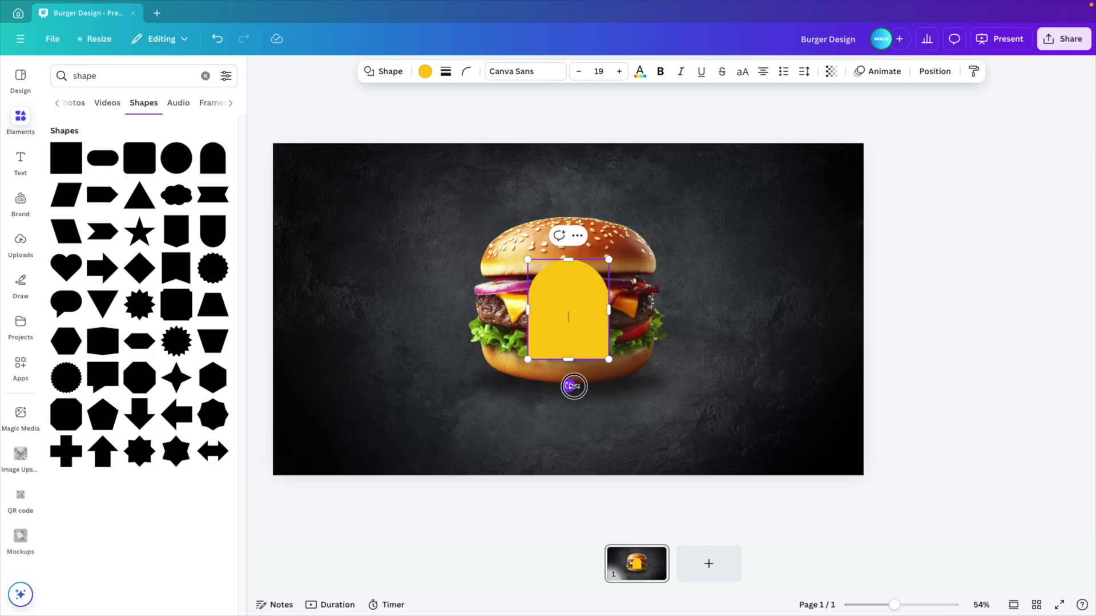
- Flip the arch upside down, hang it from the top edge, stretch it, and layer it behind the burger
drag(575, 386, 570, 242)
mouse_move(571, 330)
mouse_down()
mouse_move(570, 215)
mouse_move(571, 310)
mouse_up()
drag(609, 227, 629, 227)
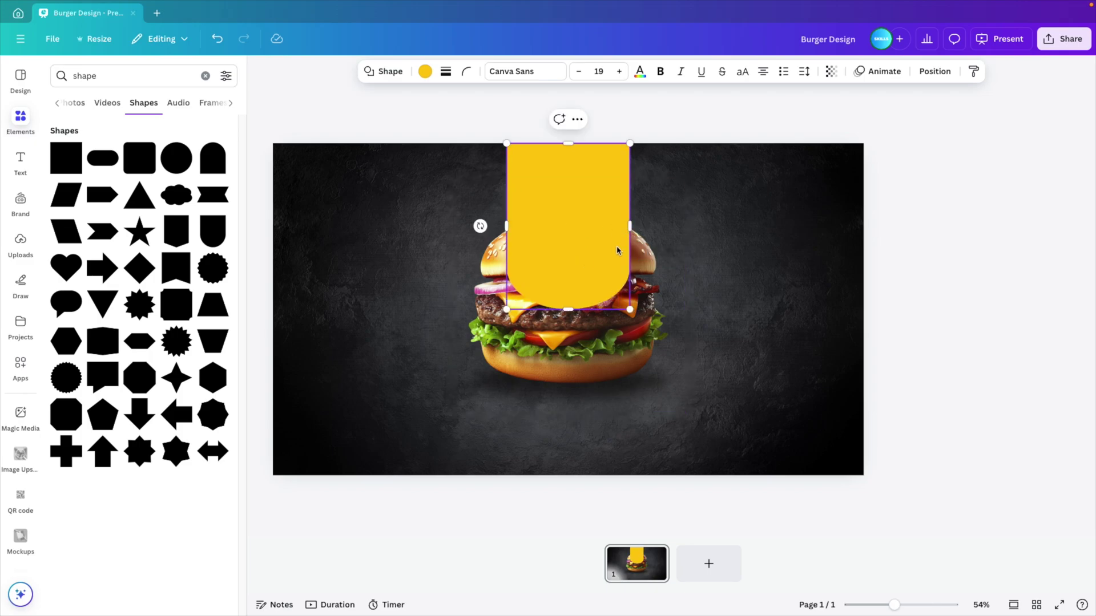
drag(568, 309, 568, 341)
click(934, 71)
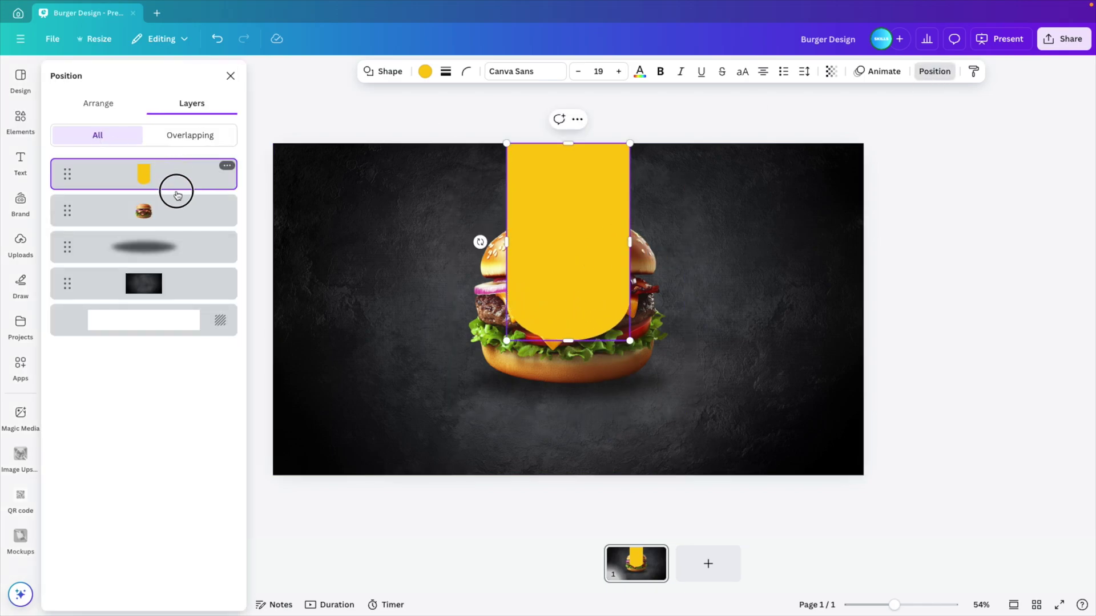
drag(180, 212, 179, 259)
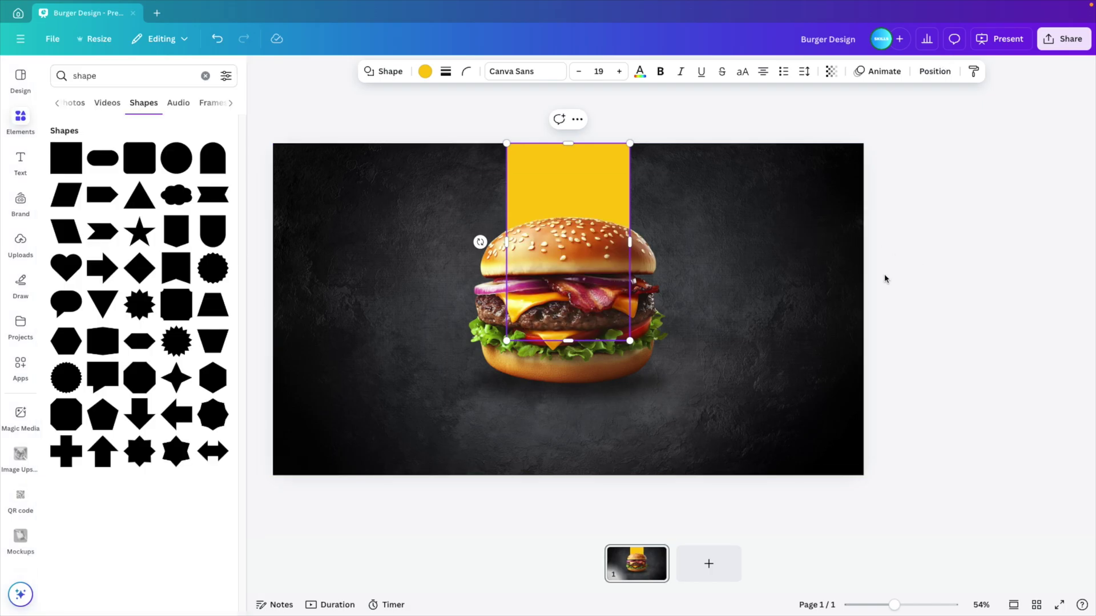
- Search the elements library for 'star'
click(58, 103)
click(60, 104)
double_click(99, 75)
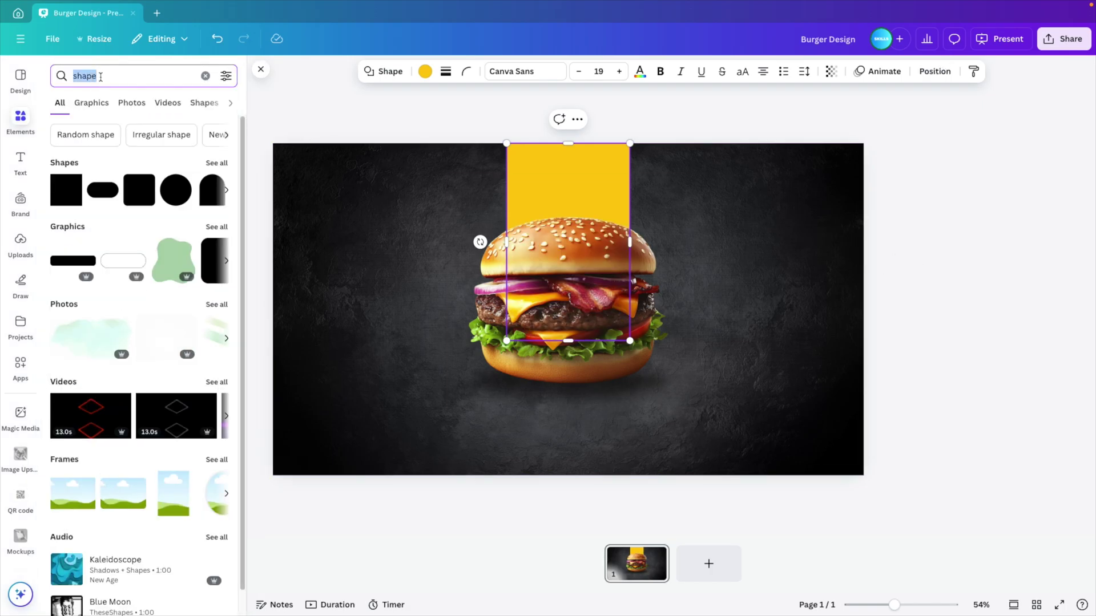
text(start)
key(Return)
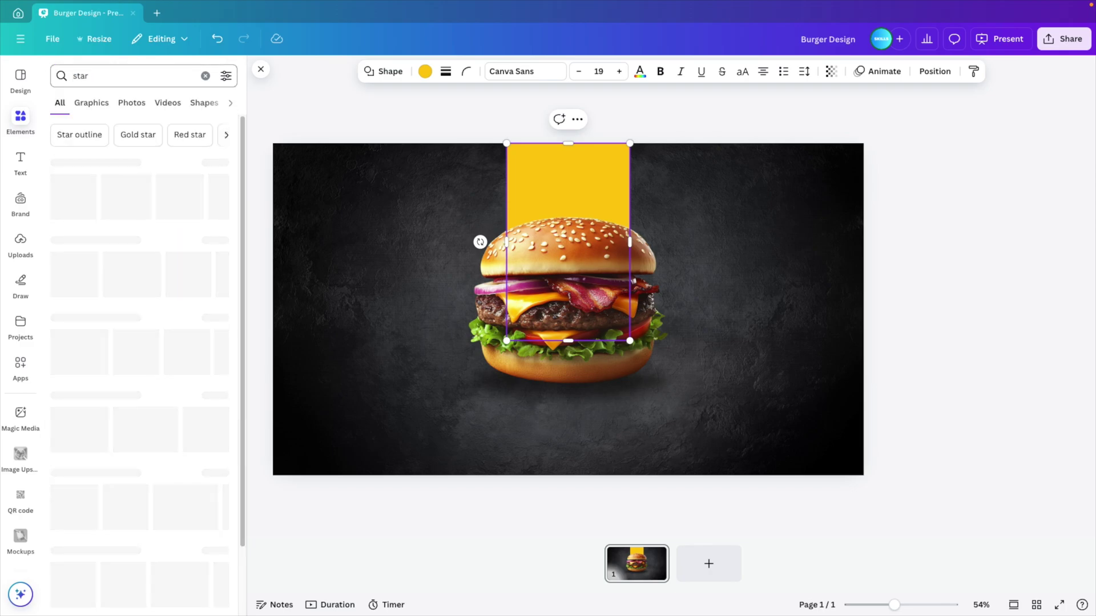
- Add a white star graphic and arrange three stars in a row across the yellow band
click(216, 164)
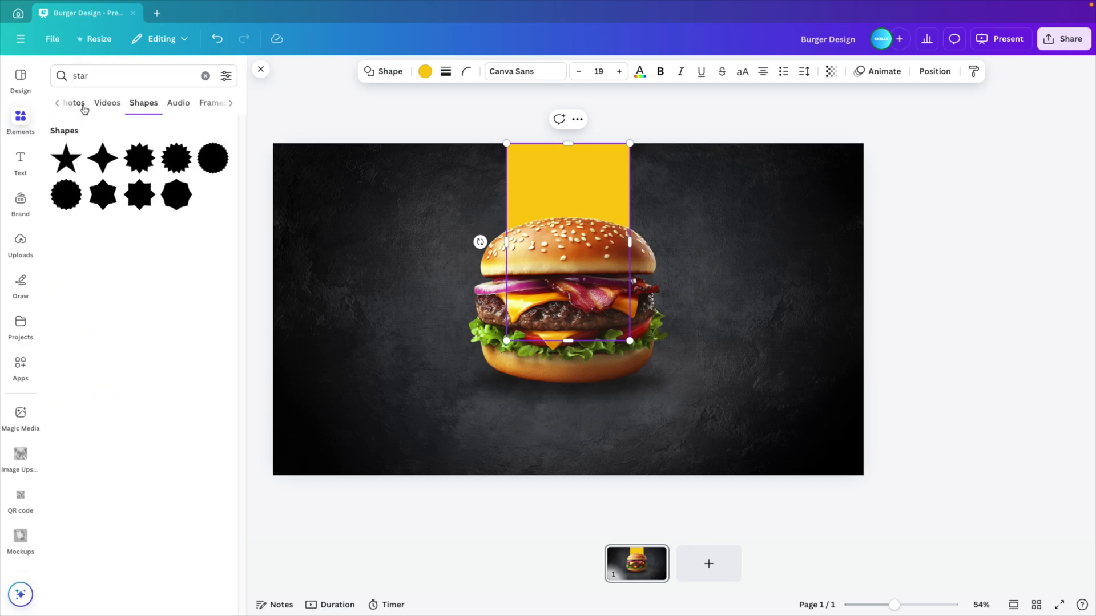
click(57, 103)
click(59, 103)
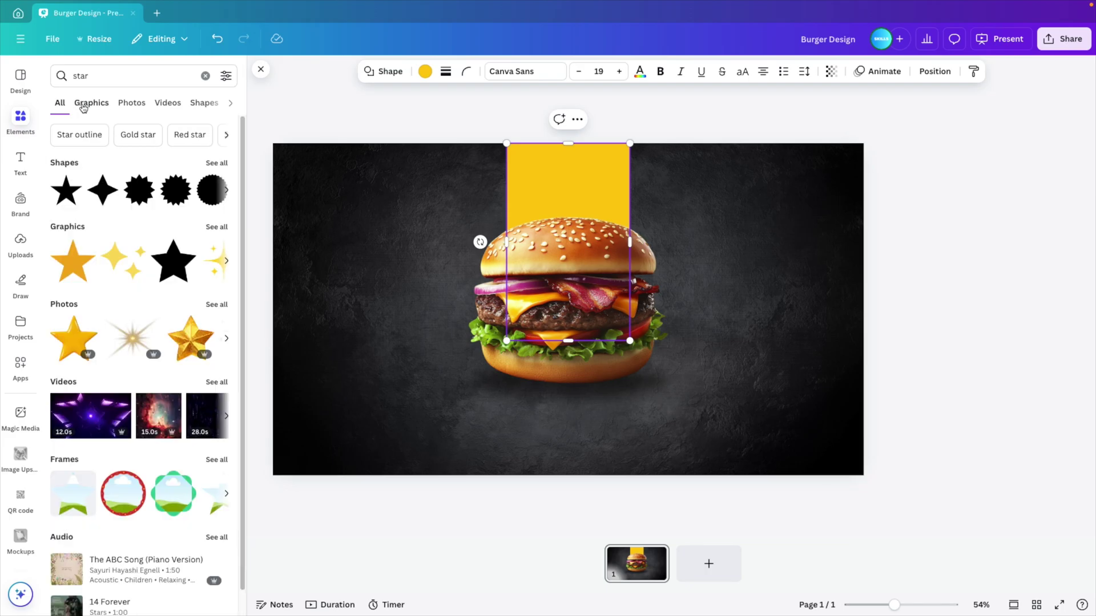
click(84, 109)
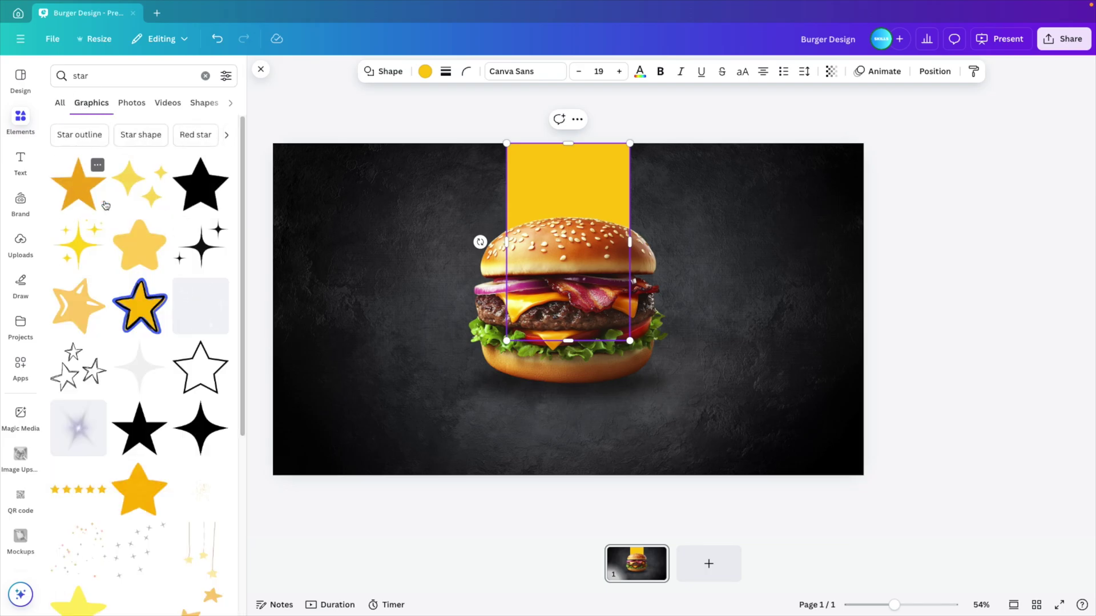
click(207, 196)
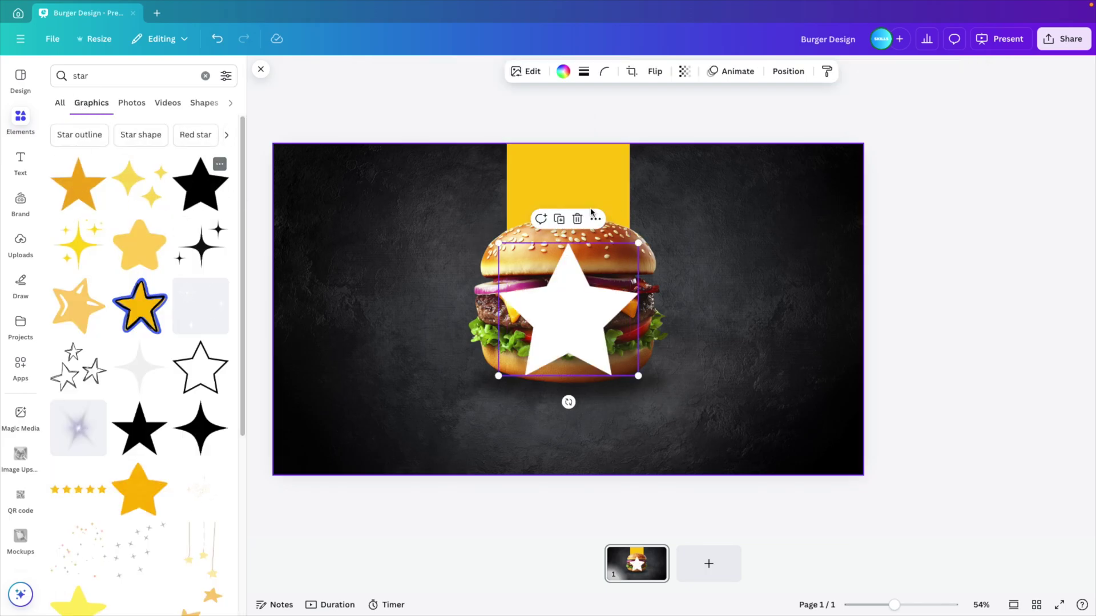
drag(635, 376, 544, 186)
click(796, 222)
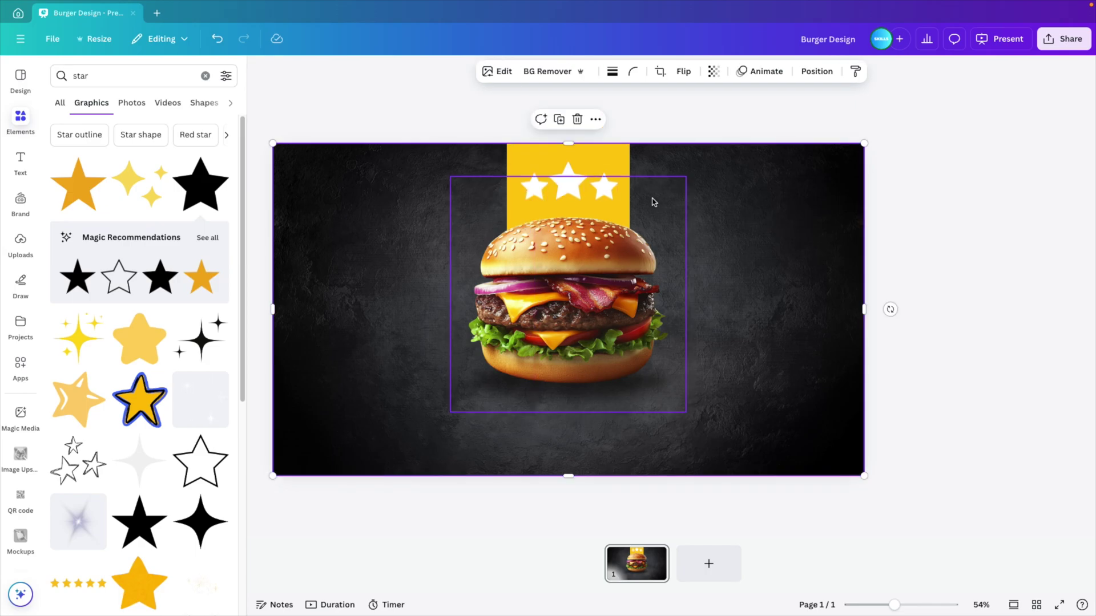
click(570, 186)
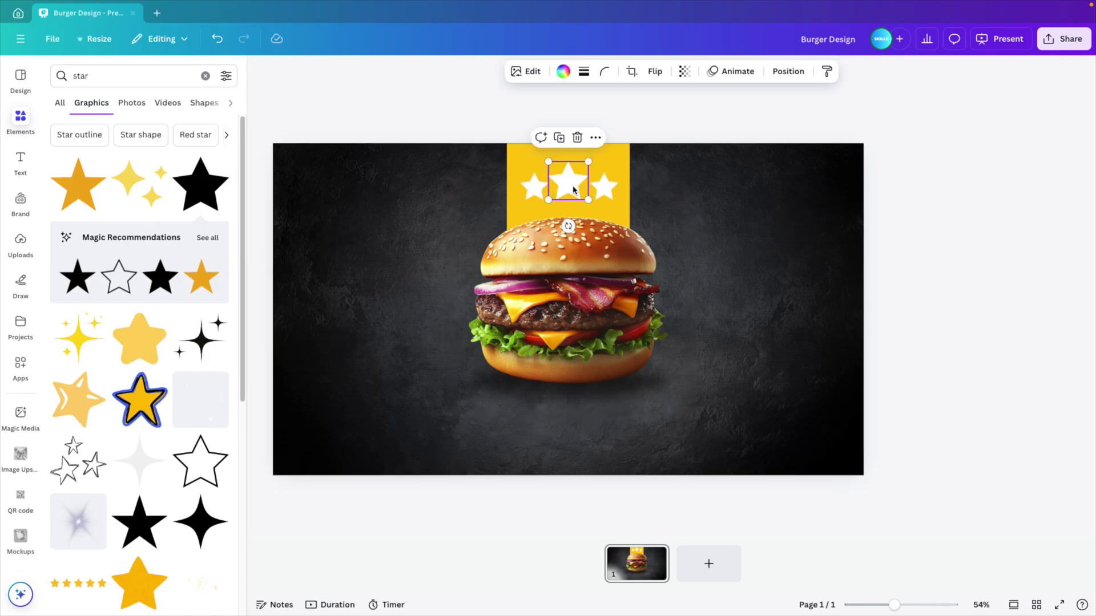
- Eyedropper a dark grey from the design, darken it slightly, and apply it to all three stars
click(563, 71)
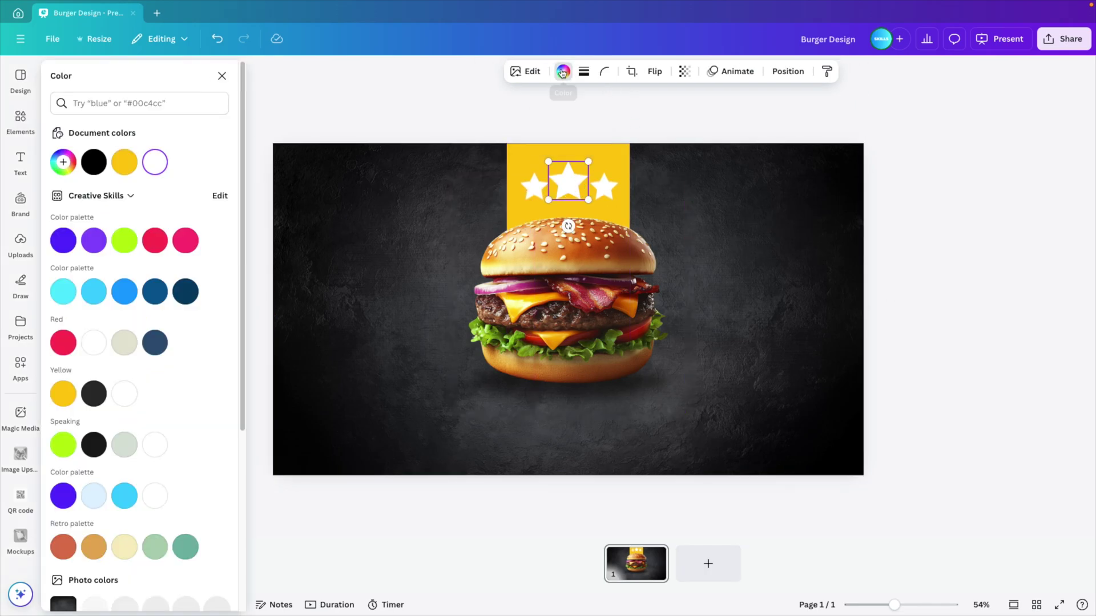
click(63, 163)
click(207, 280)
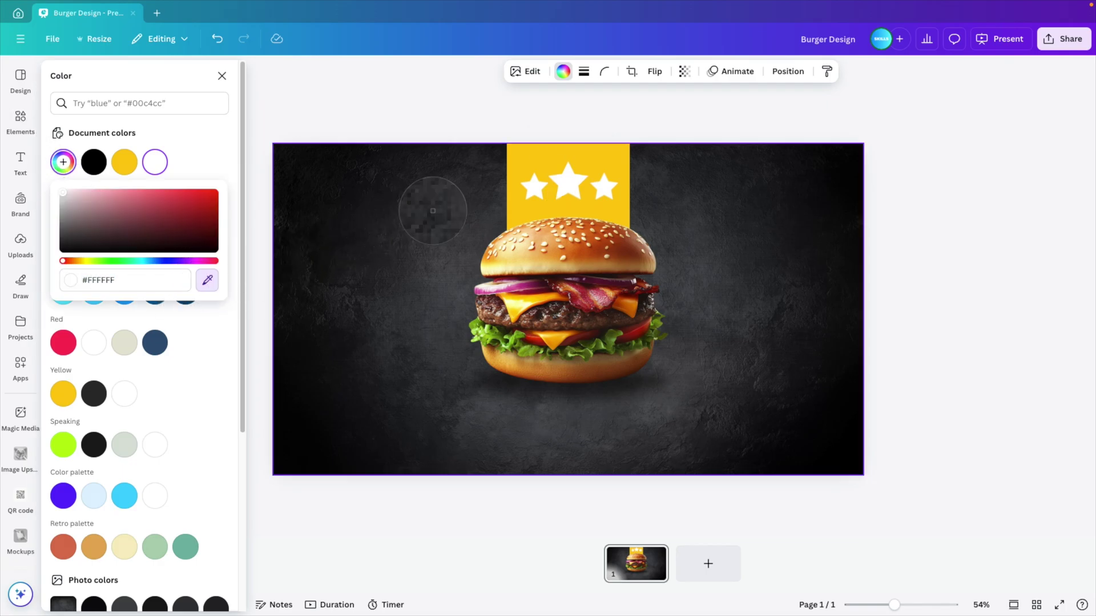
click(507, 202)
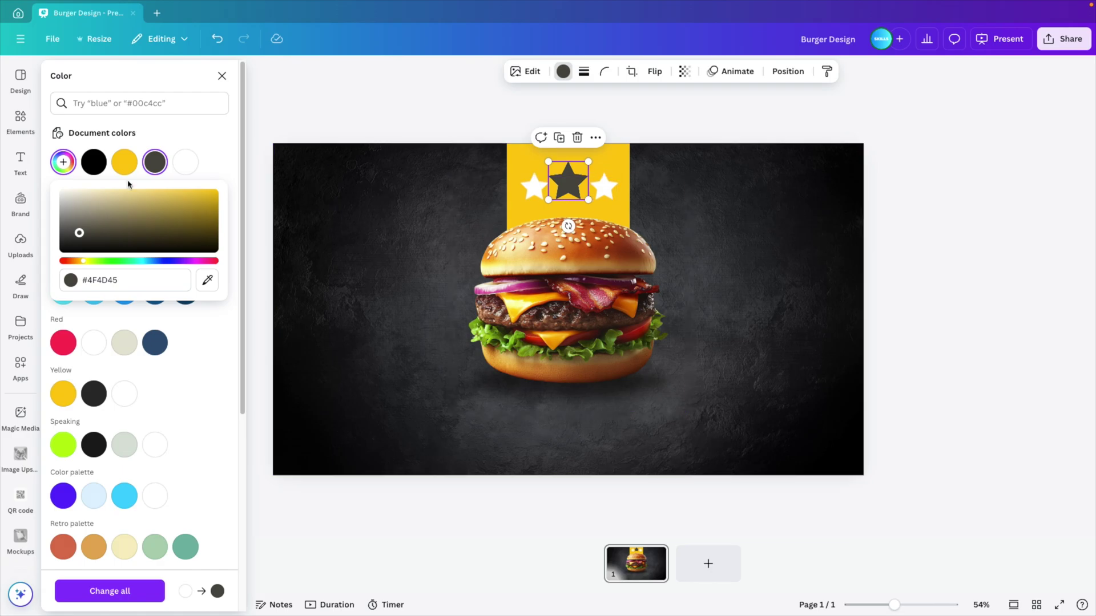
drag(78, 234, 74, 237)
click(604, 188)
click(533, 187)
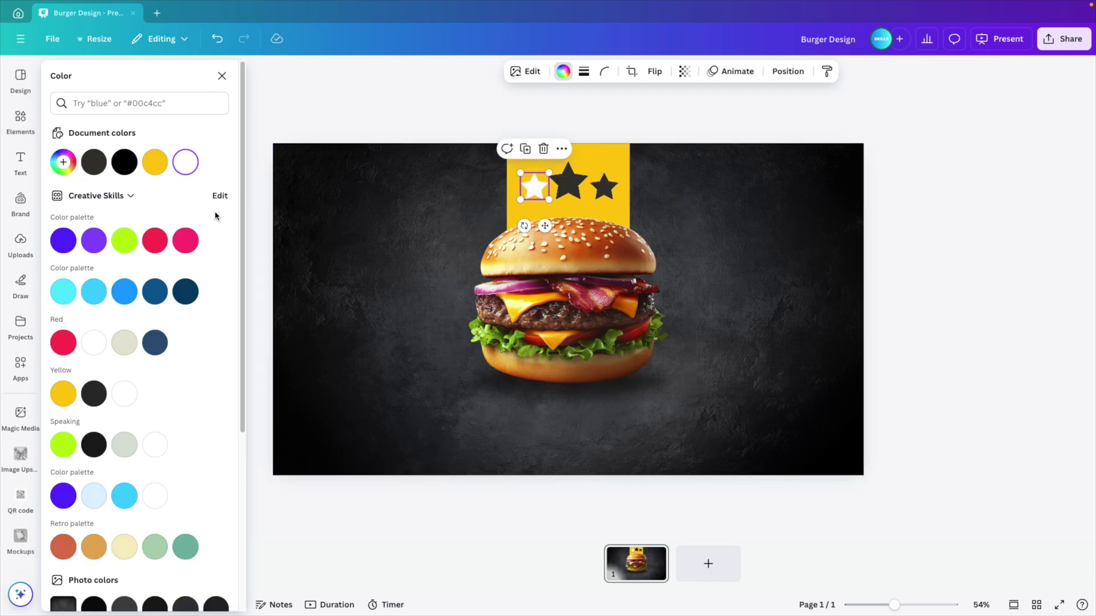
click(94, 162)
click(960, 292)
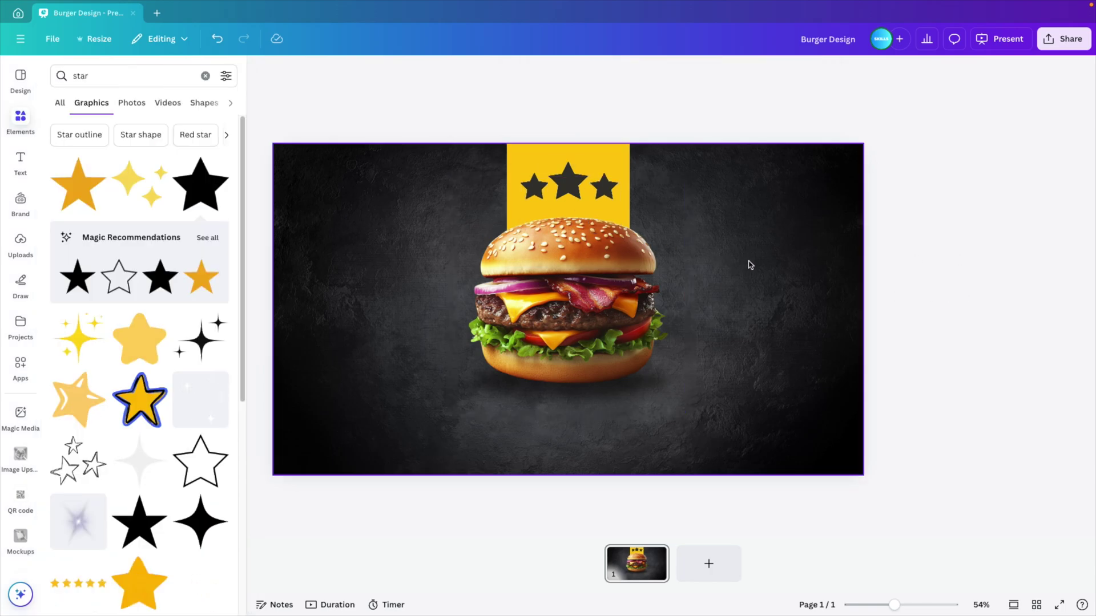
- Add a 'Delicious' title, enlarge it and place it across the lower part of the burger
click(20, 161)
click(111, 185)
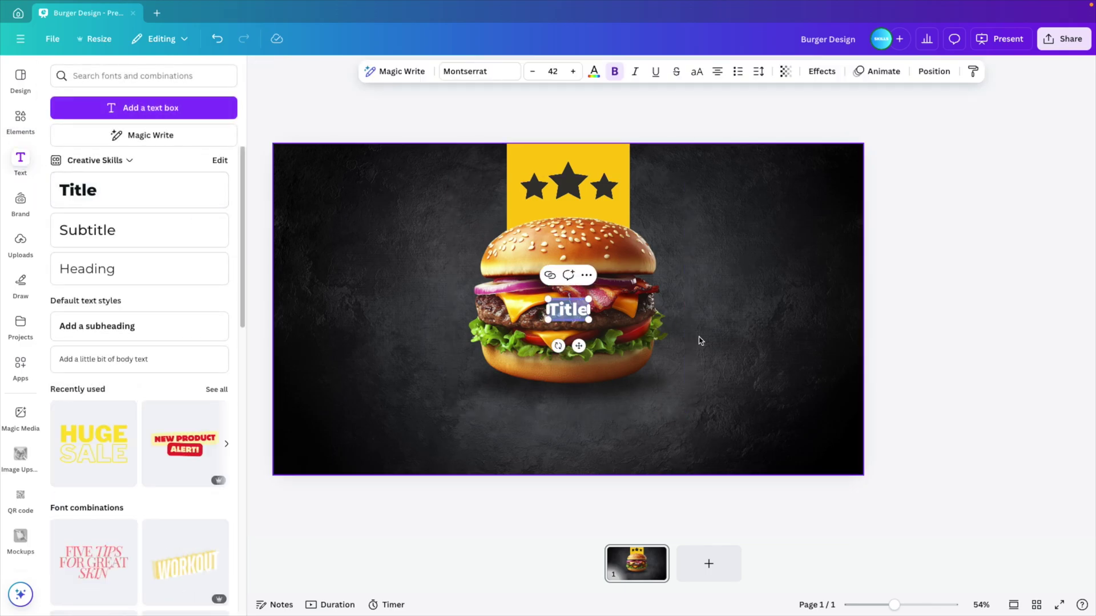
text(Delicious)
drag(615, 320, 748, 371)
drag(697, 306, 668, 384)
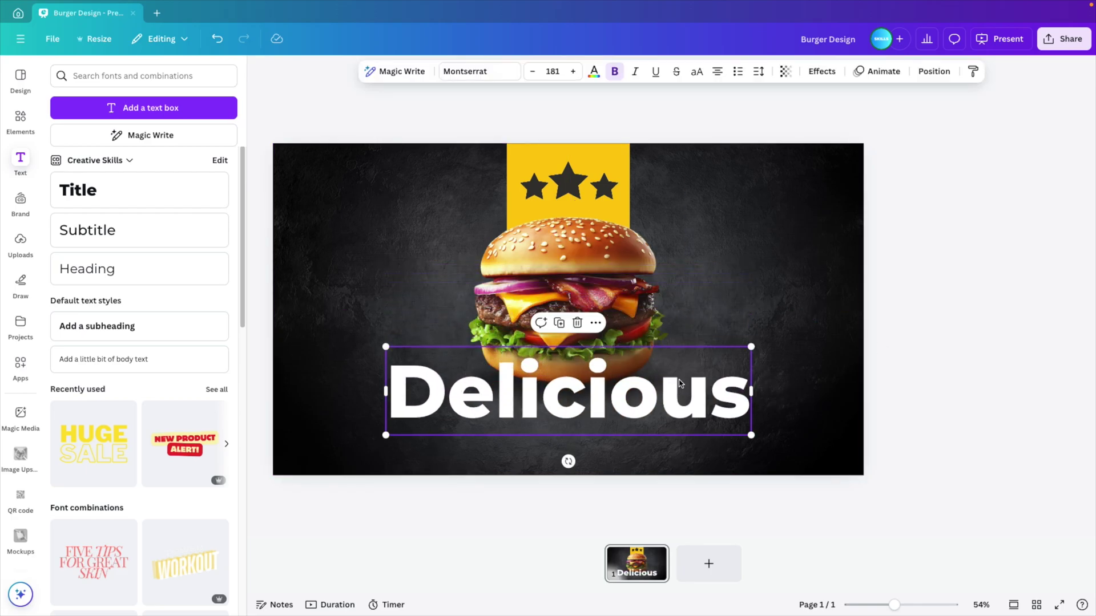
- Switch Delicious to the Regular Brush font and enlarge it to size 192
click(449, 75)
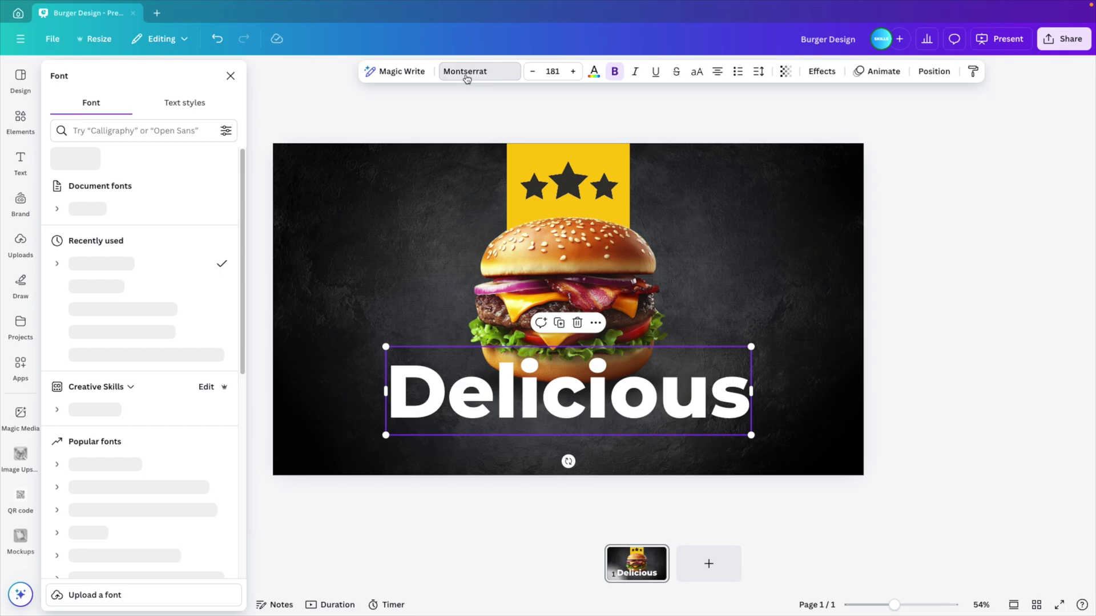
click(100, 136)
text(brush)
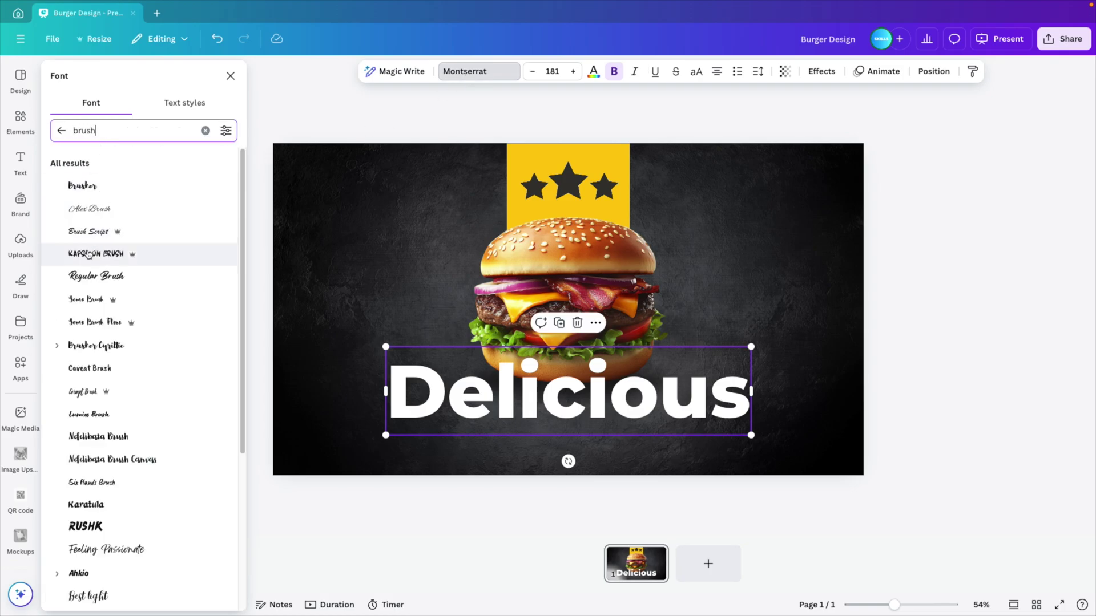
click(104, 277)
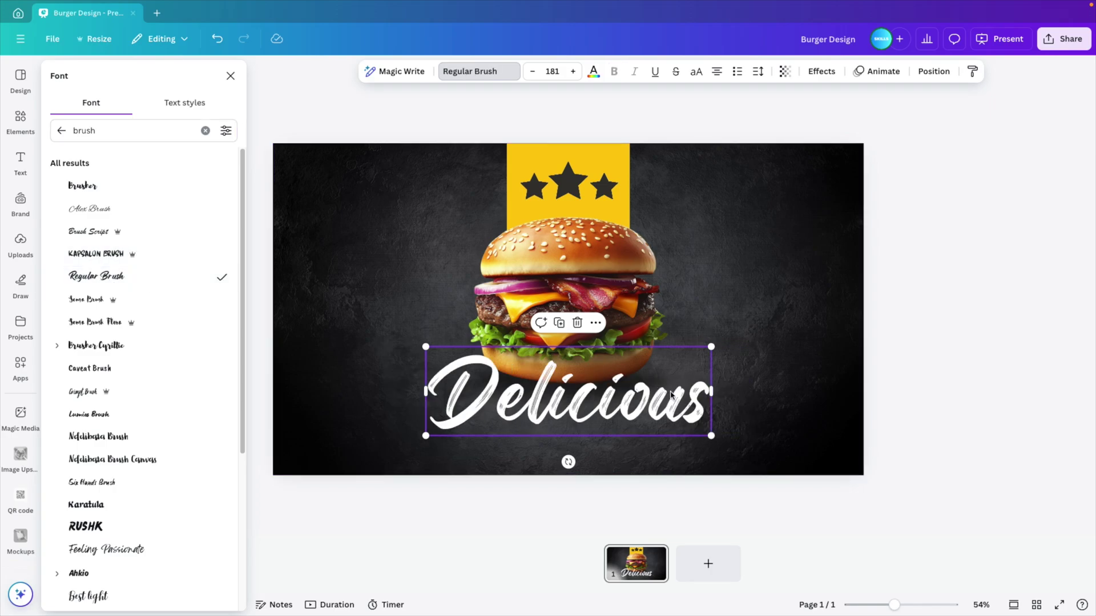
drag(711, 349, 720, 341)
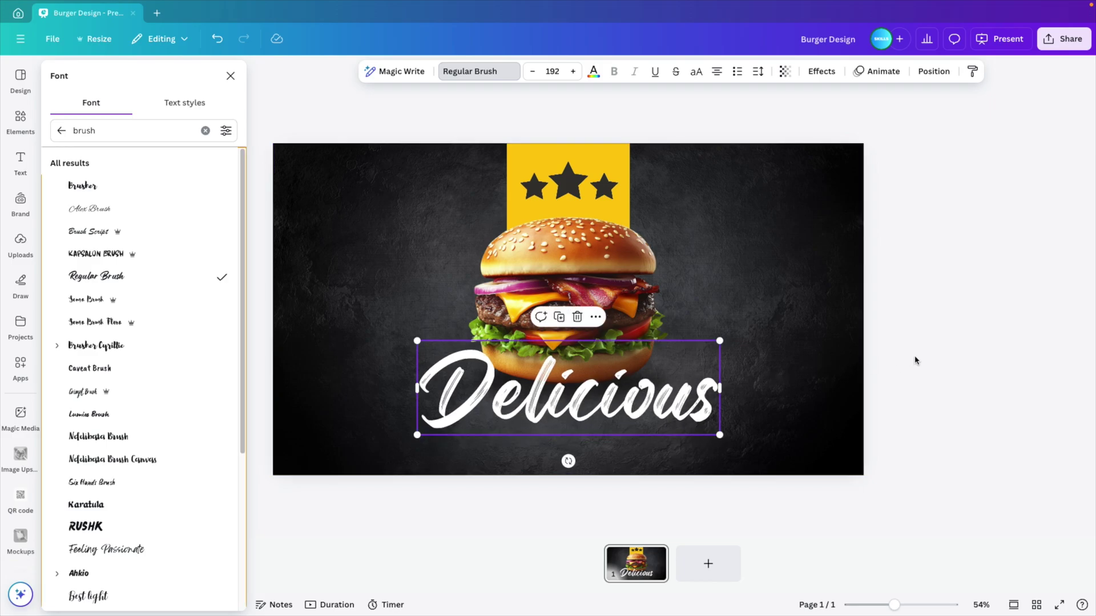
- Add a 'burgers' title text and position it just below Delicious
click(21, 163)
click(100, 205)
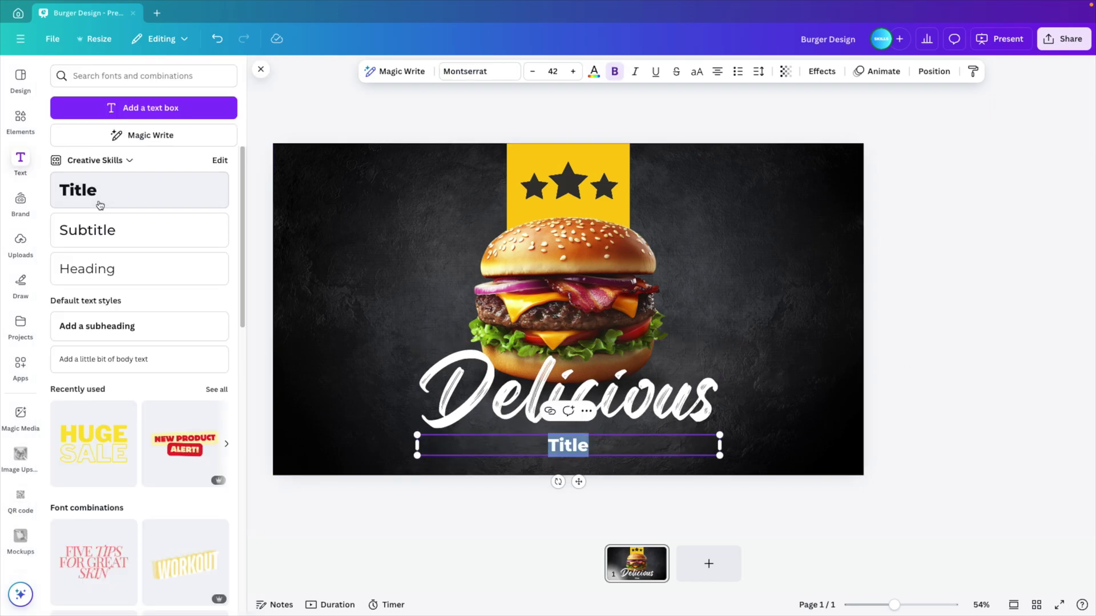
text(burgers)
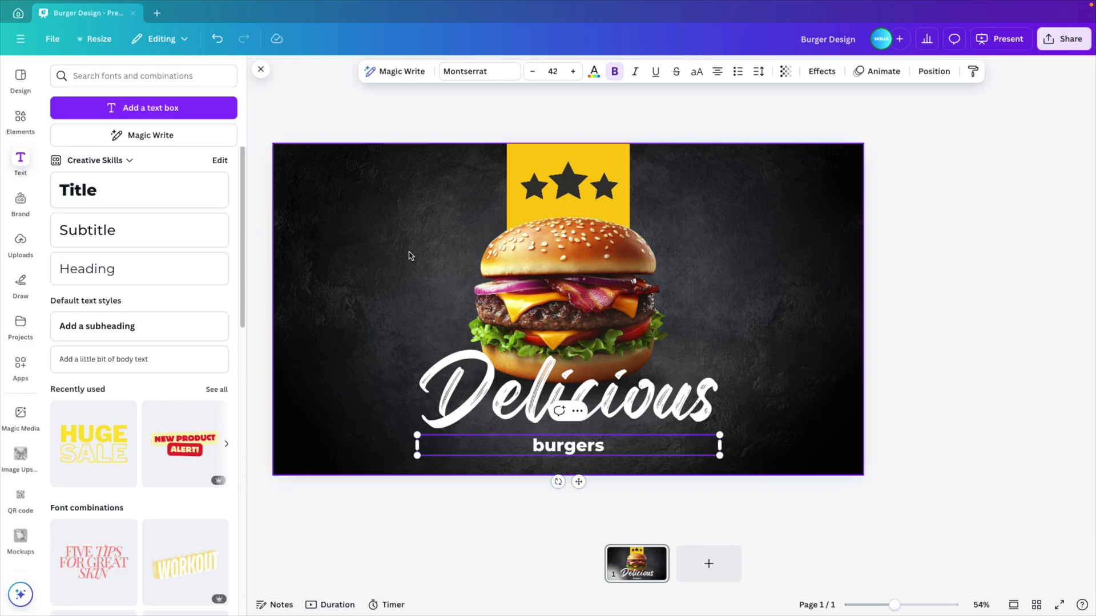
drag(719, 445, 598, 433)
key(ctrl+z)
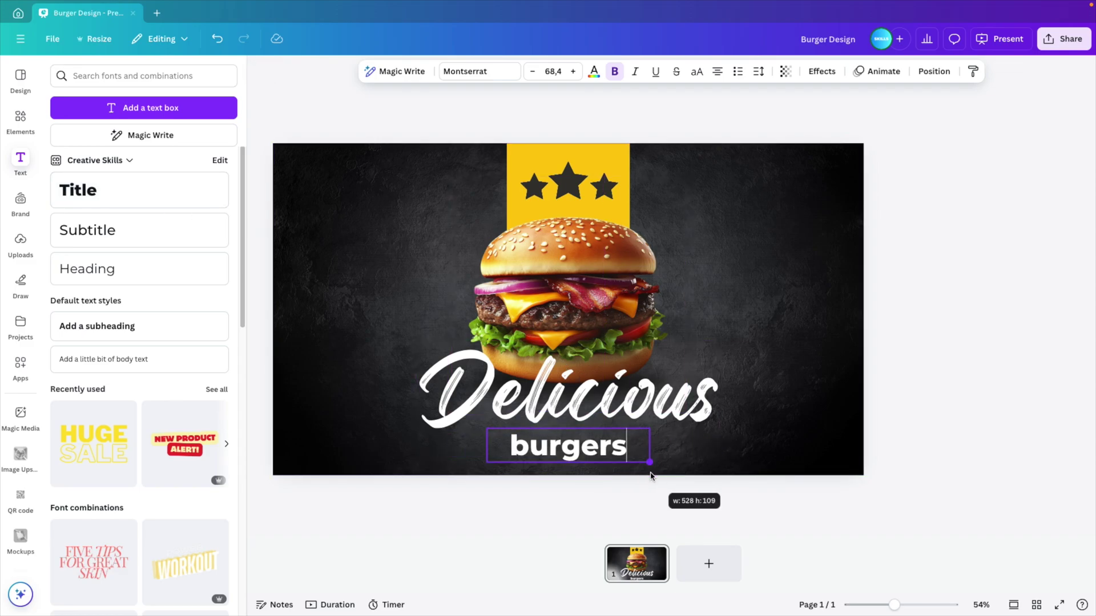
click(823, 433)
drag(543, 454, 546, 441)
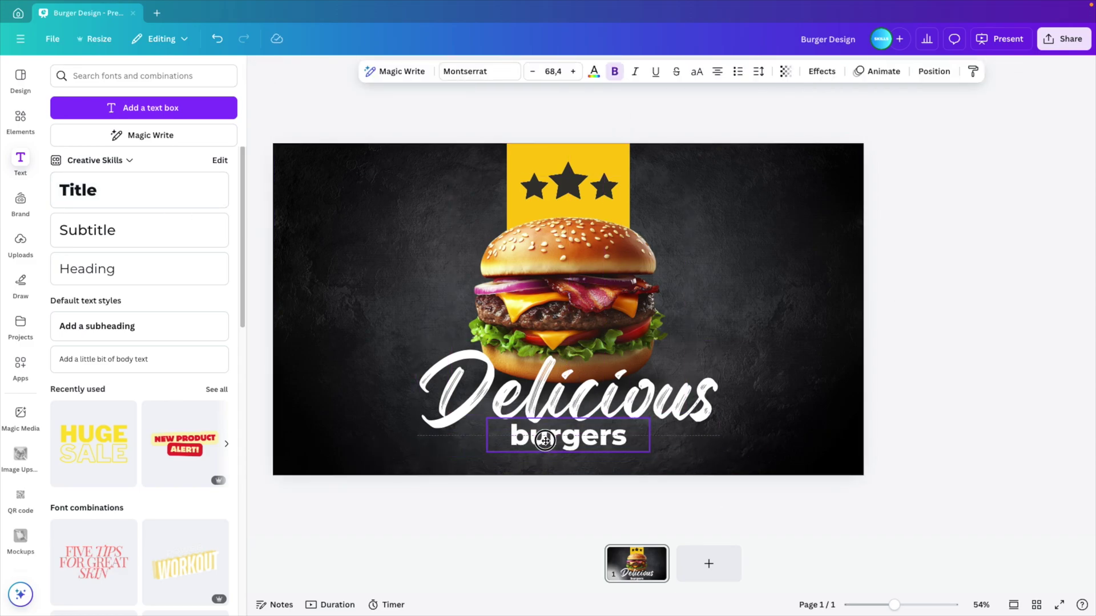
- Colour the burgers text with the yellow document colour
click(594, 72)
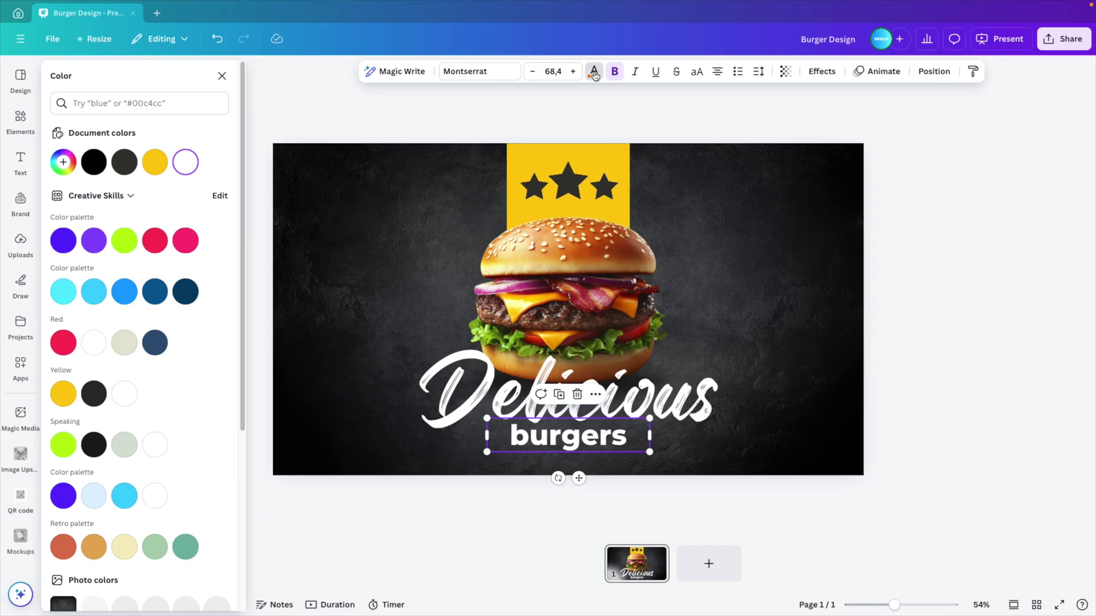
click(161, 165)
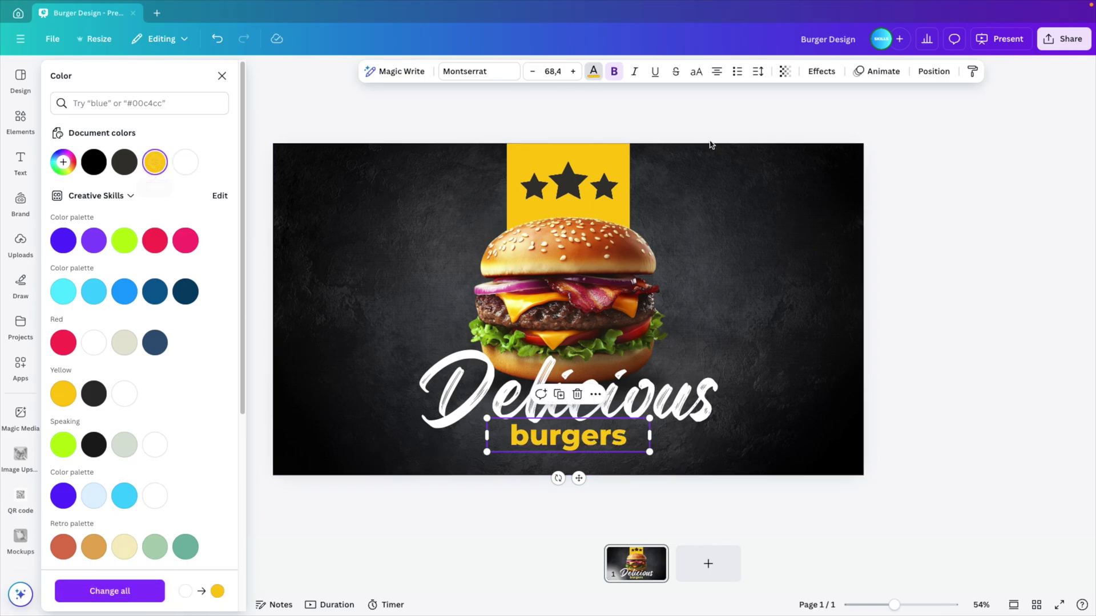
click(921, 363)
click(1004, 374)
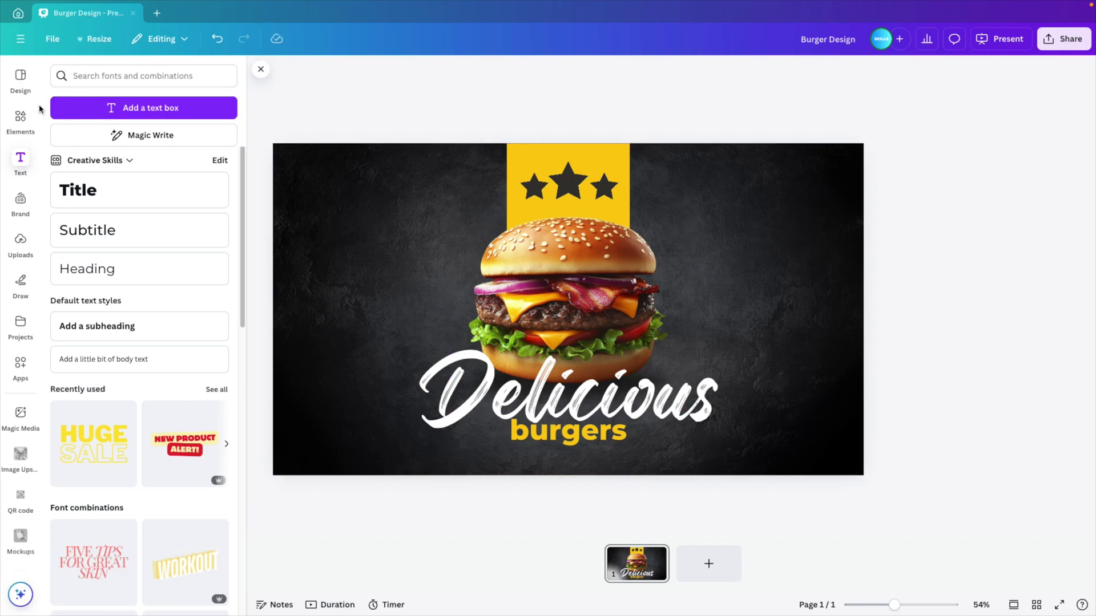
- Search Elements for 'arrow' and add the white curly arrow graphic
click(21, 120)
double_click(98, 78)
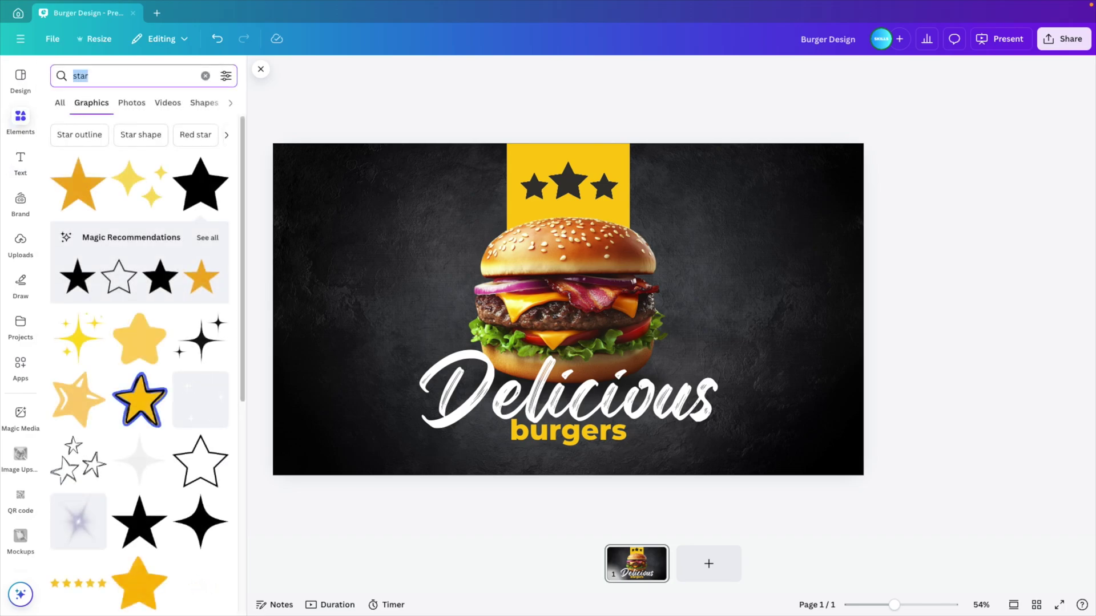
text(arrow)
key(Return)
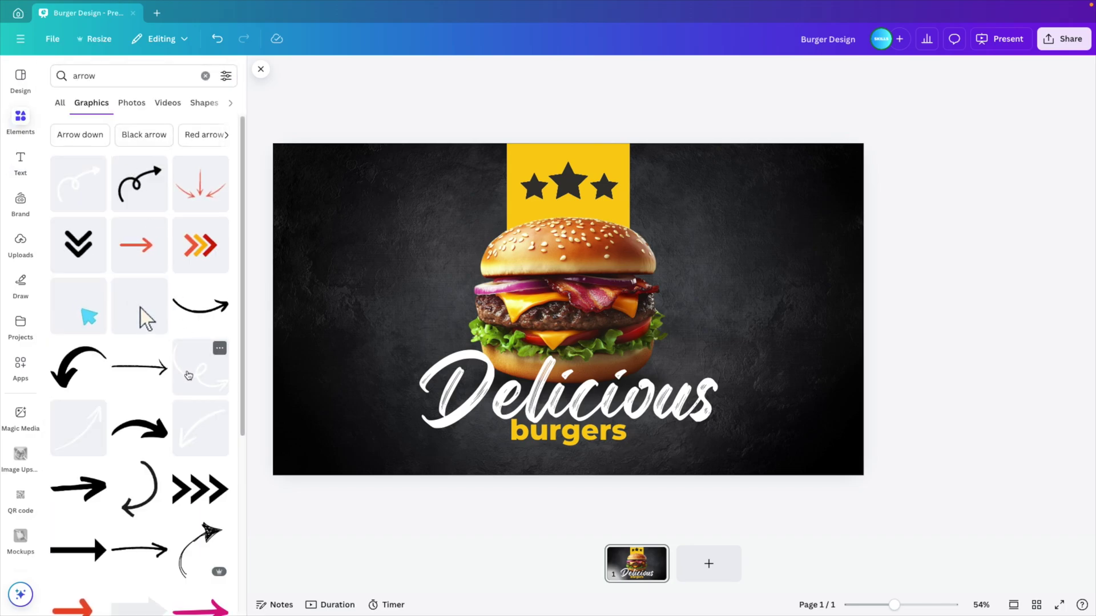
click(189, 375)
- Place the curly arrow right of the burger, tilted to -57° and shrunk, and add a paragraph text box
drag(570, 319, 711, 322)
drag(708, 409, 786, 360)
drag(798, 290, 747, 291)
click(889, 310)
key(t)
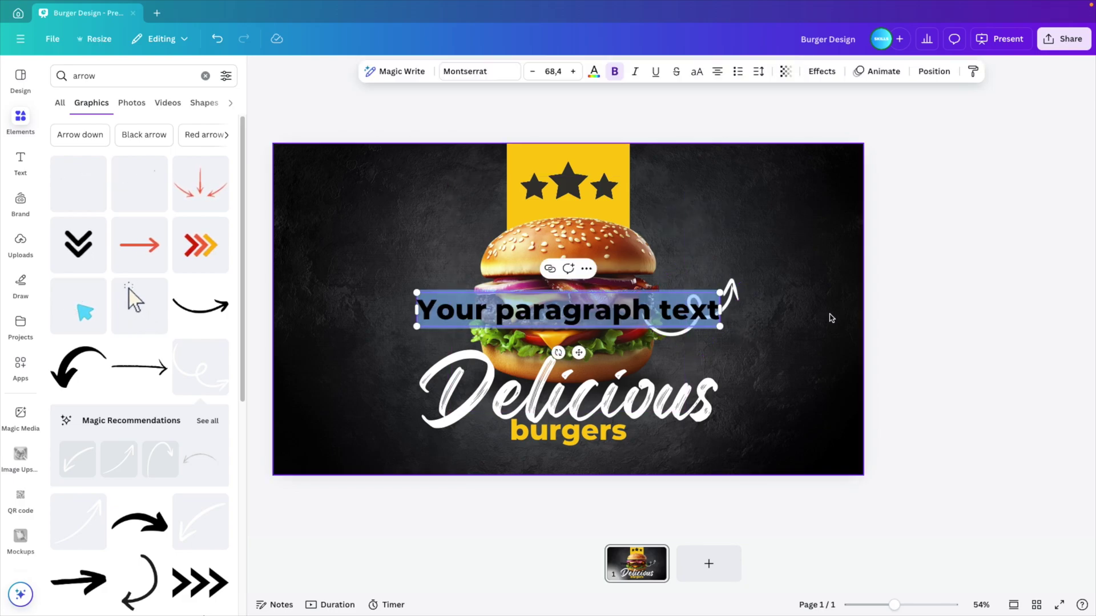
- Type 'FREE DELIVERY', shrink it toward the upper right and colour it yellow
text(FREE)
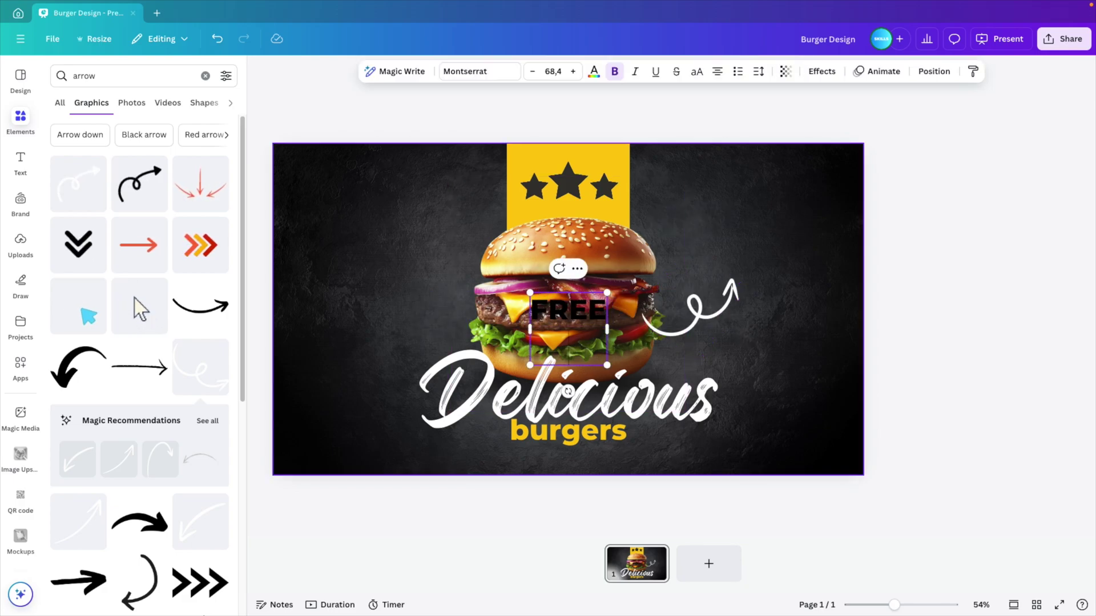
text( DELIVERY)
drag(584, 317, 749, 231)
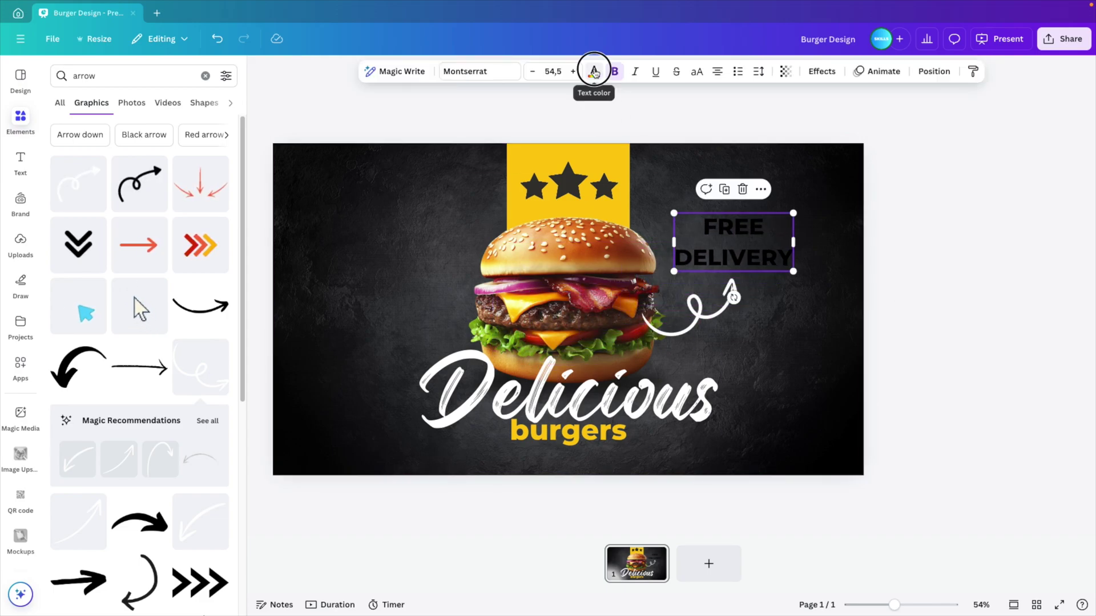
click(594, 73)
click(155, 162)
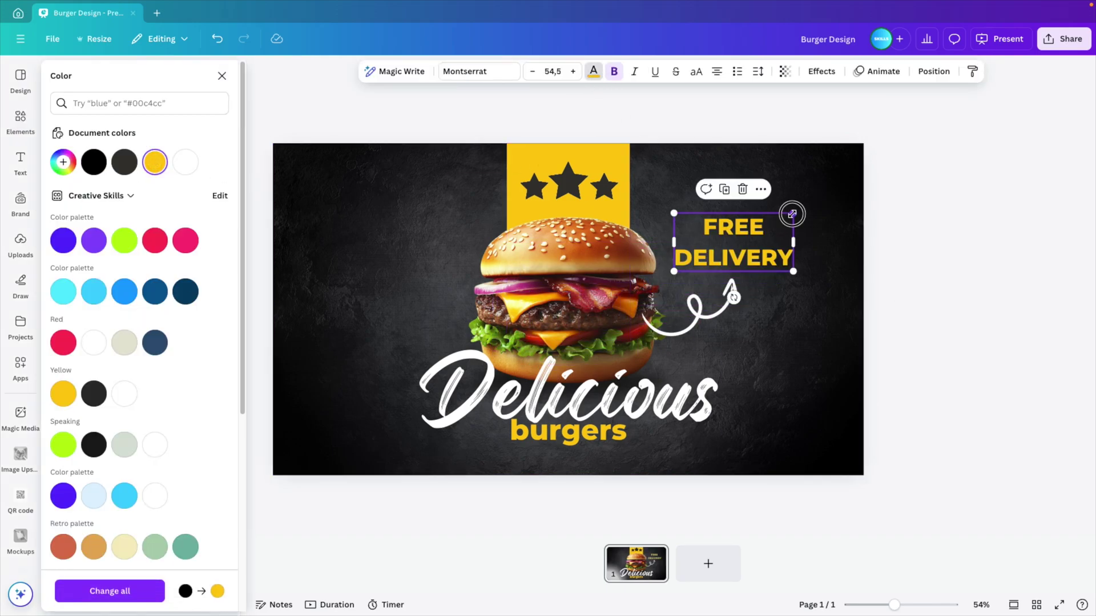
drag(792, 215, 708, 240)
click(856, 272)
- Tighten FREE DELIVERY line spacing to 1.01 and position it above the arrow tip
click(708, 266)
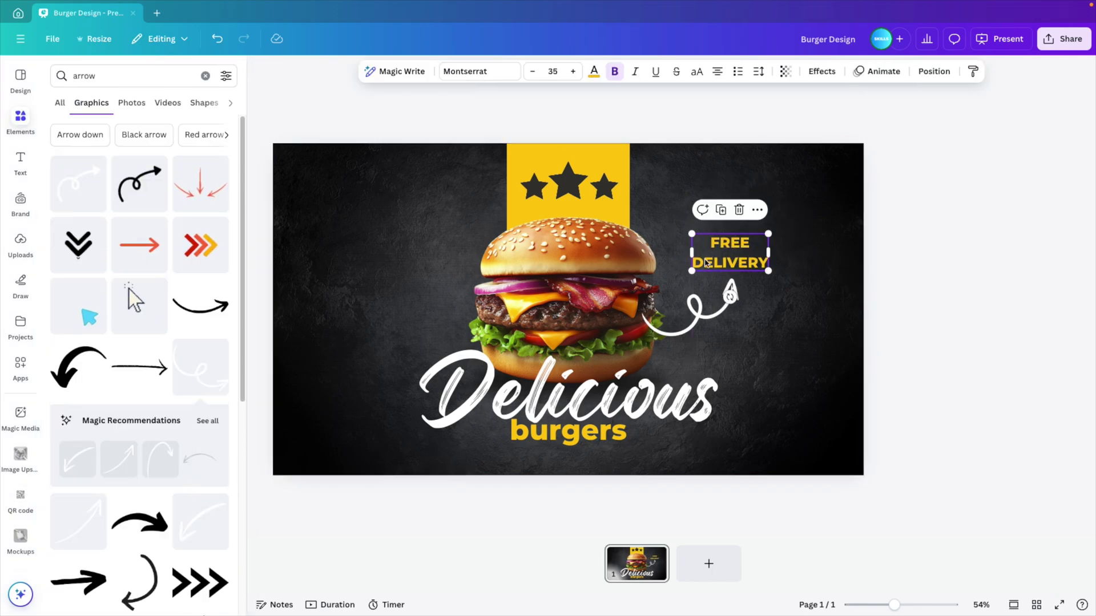
click(755, 73)
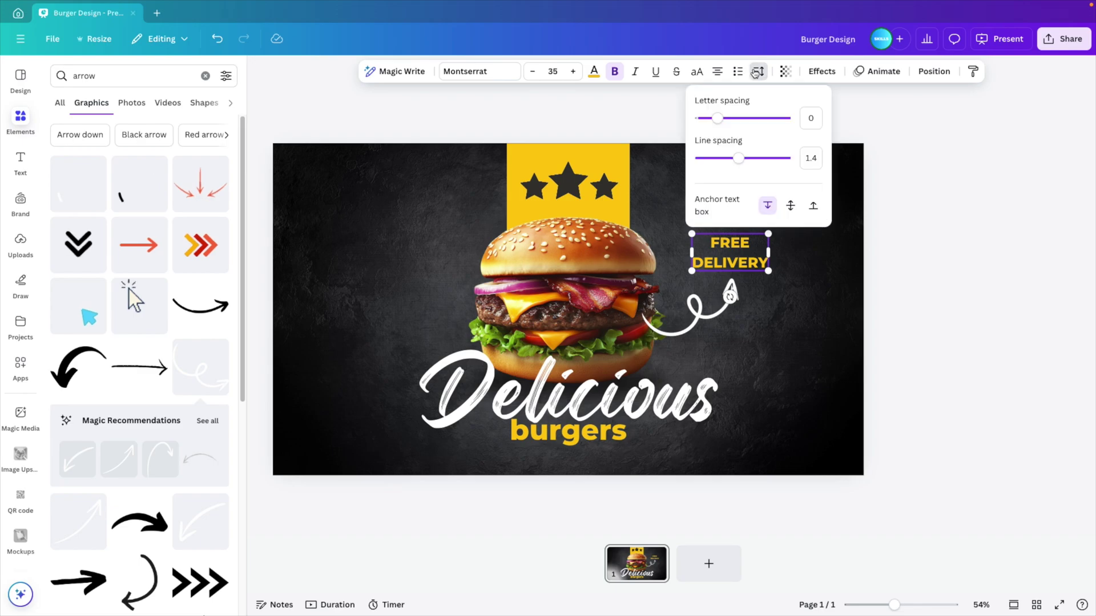
drag(737, 160, 722, 161)
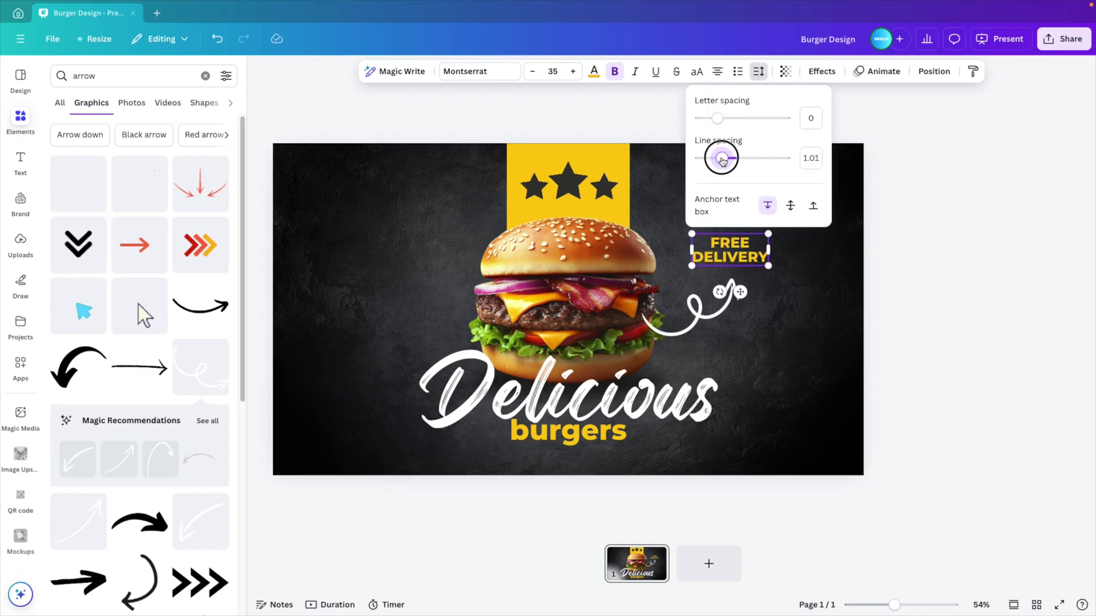
click(722, 258)
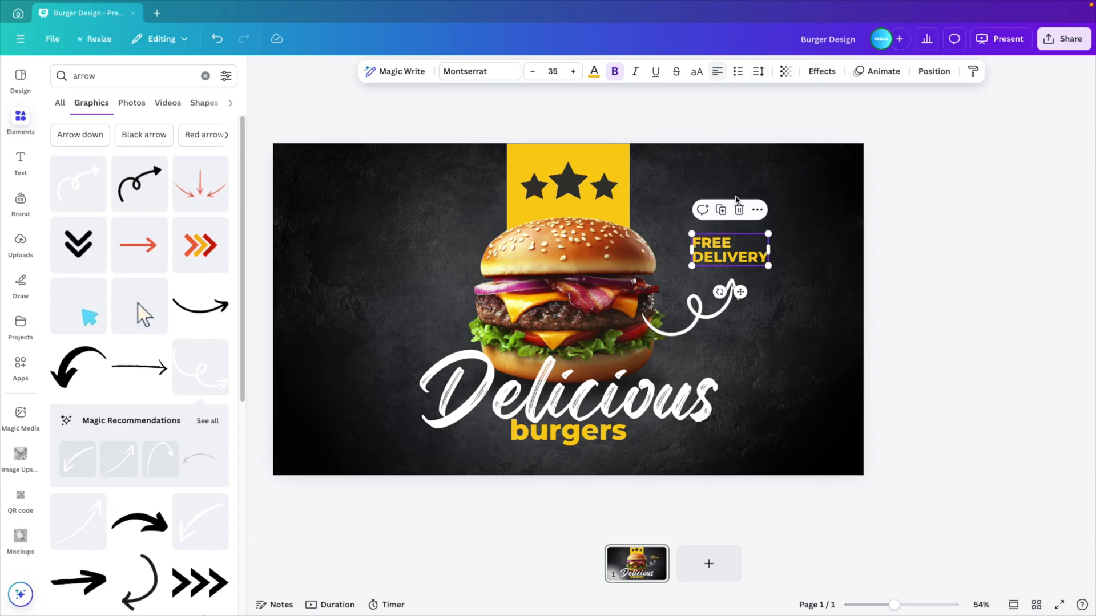
drag(722, 258, 742, 263)
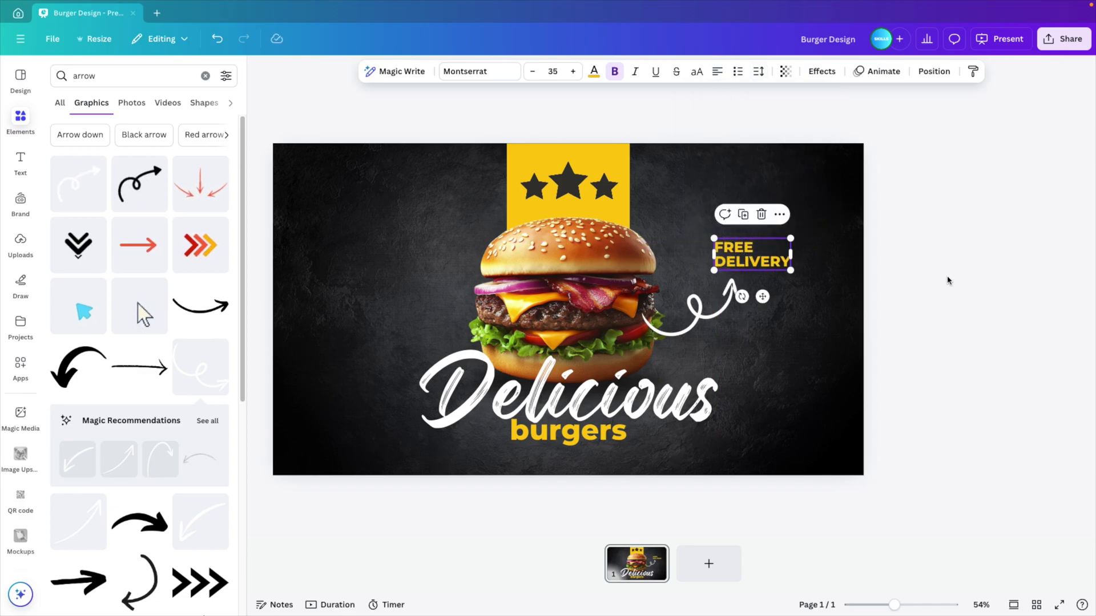
click(962, 285)
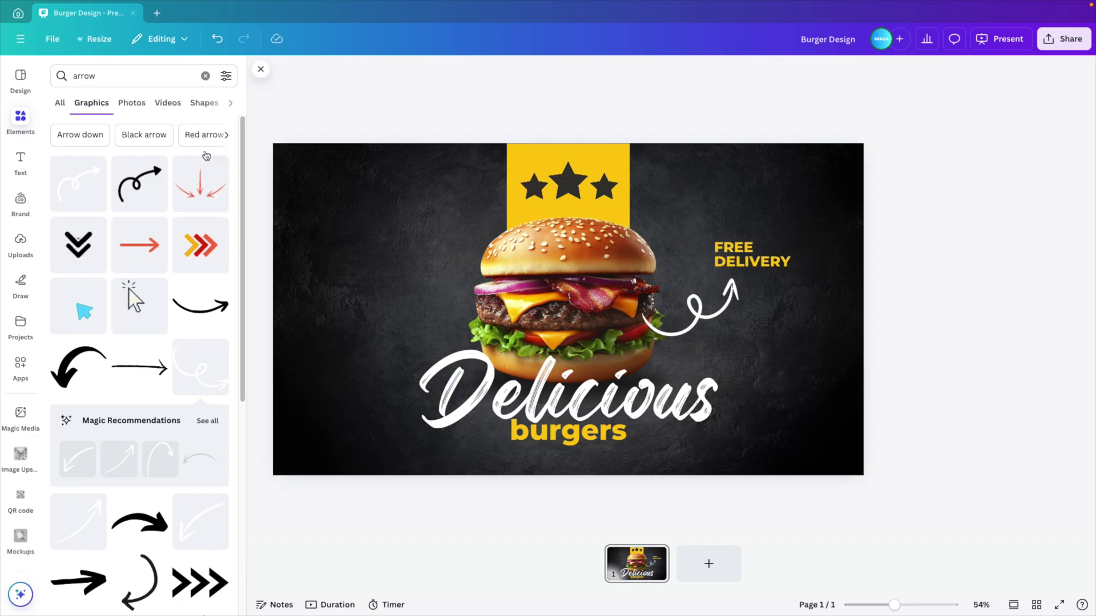
- Search Elements for 'corner dots' and add a dotted corner graphic
drag(115, 76, 76, 77)
key(BackSpace)
text(corner dots)
key(Return)
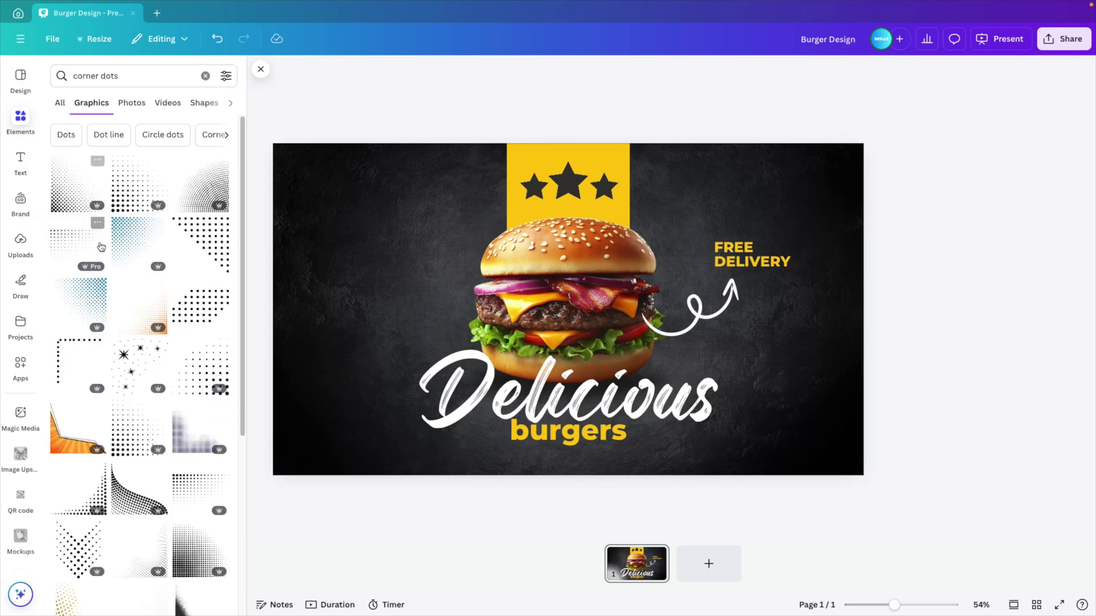
scroll(147, 336, down, 1)
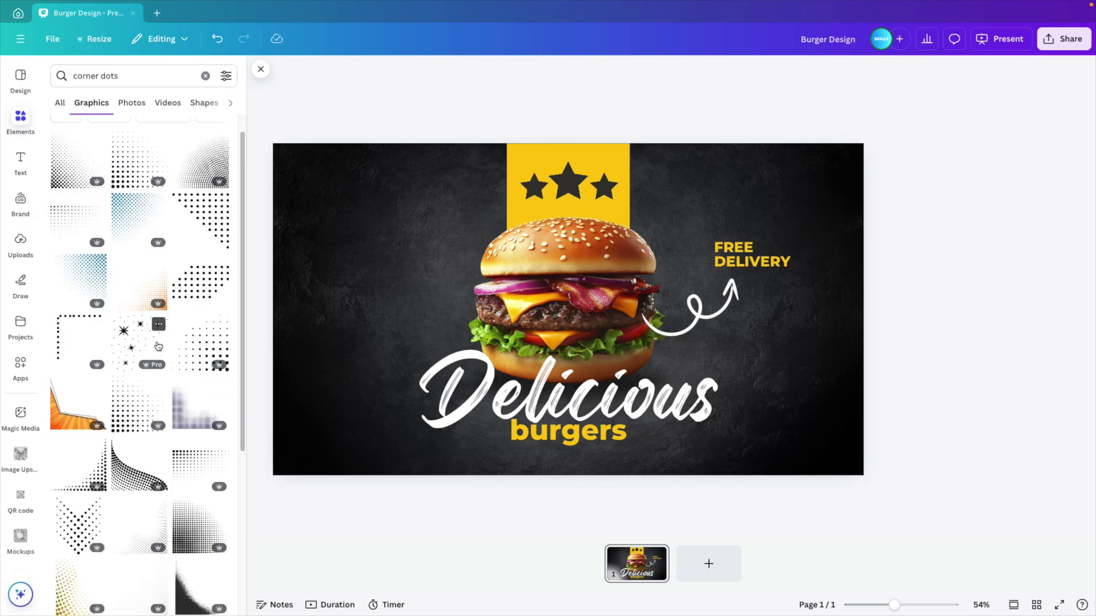
scroll(154, 346, down, 6)
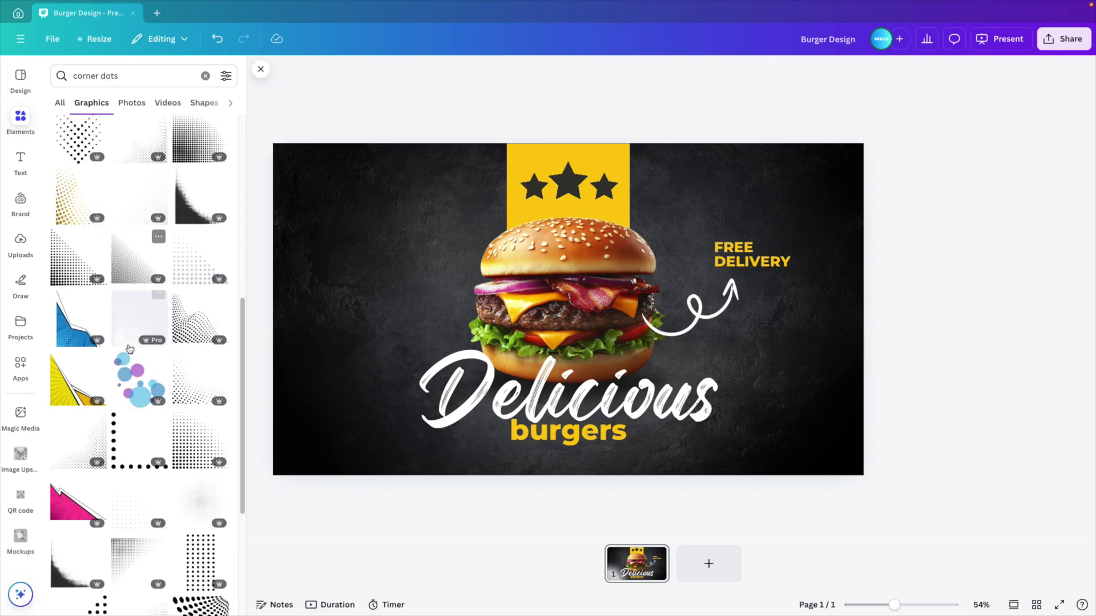
click(188, 383)
- Make the dotted graphic yellow, rotate it 90°, and enlarge it into the top-left corner
drag(542, 357, 465, 358)
click(563, 72)
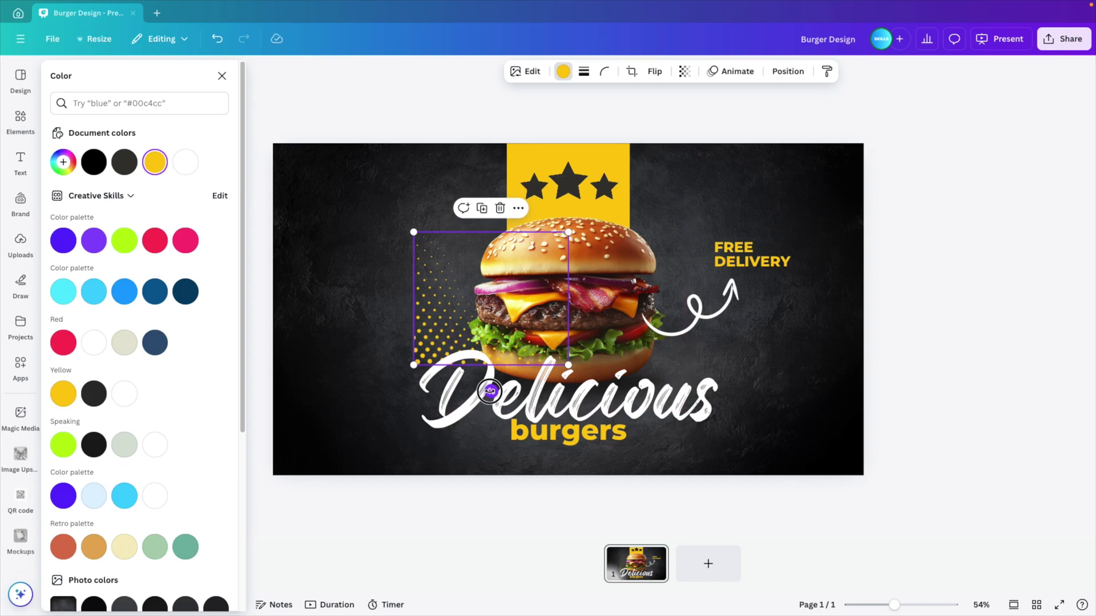
drag(490, 390, 394, 296)
drag(460, 277, 312, 203)
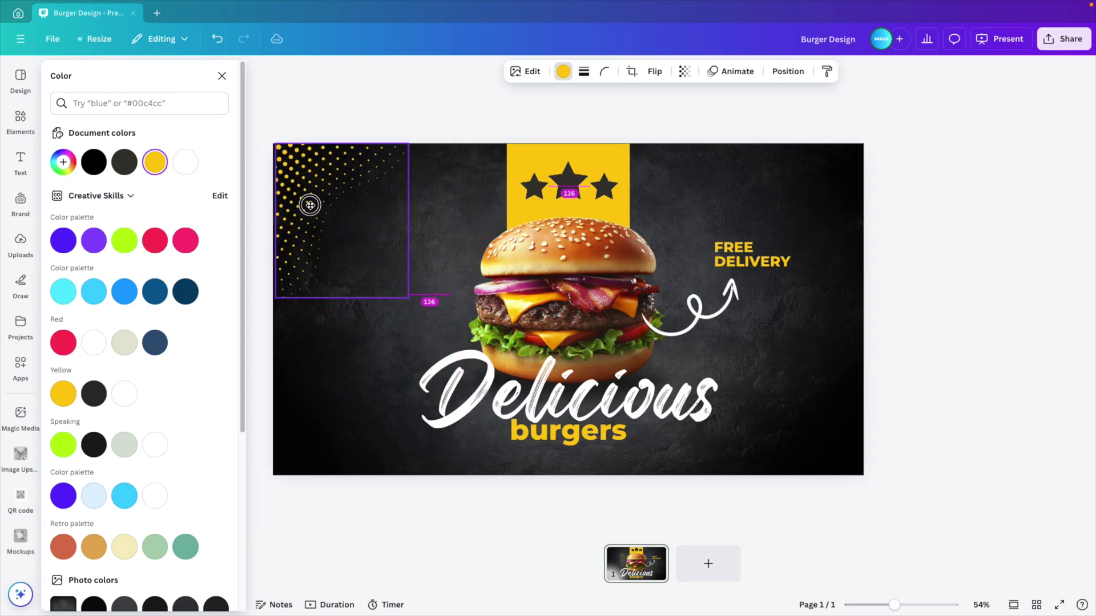
drag(408, 298, 474, 356)
drag(360, 221, 358, 220)
key(Escape)
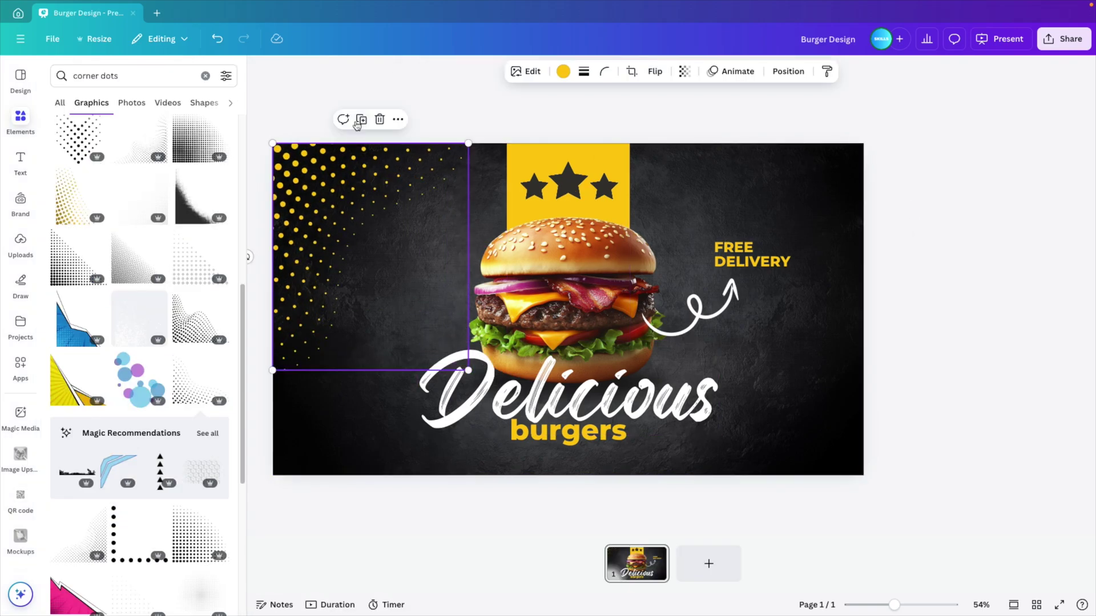
click(317, 121)
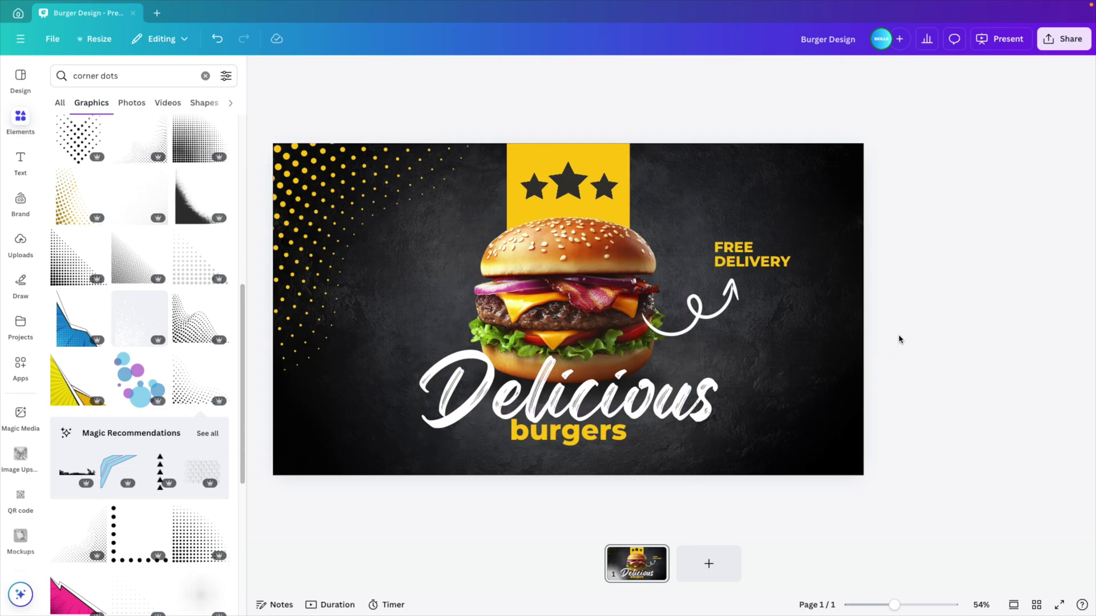
- Replace the corner dots with a denser pattern, recoloured yellow, rotated 90° and fitted top-left
click(345, 230)
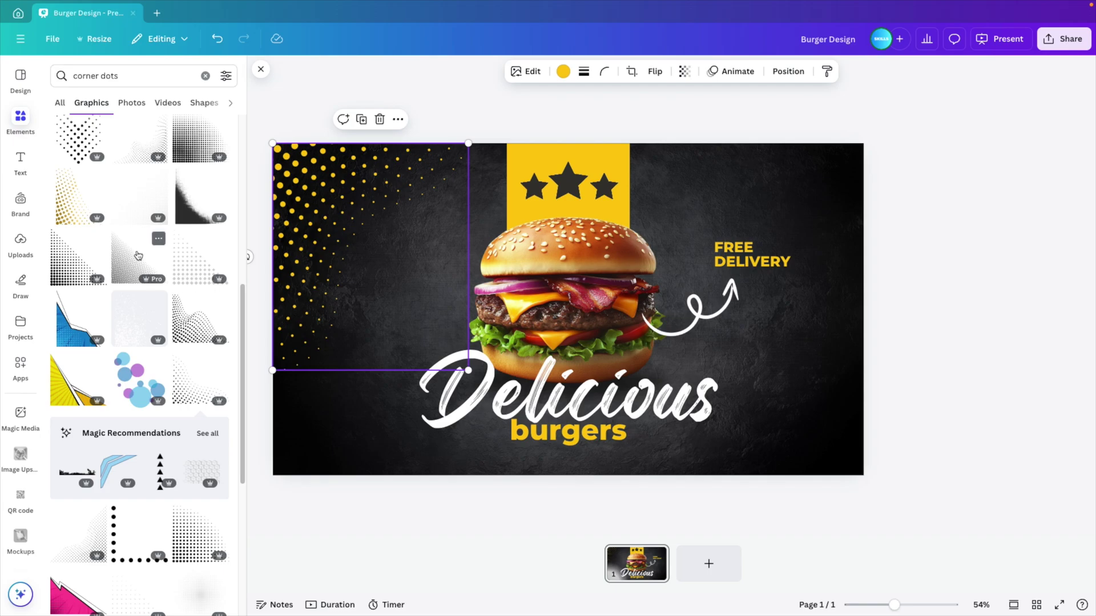
drag(148, 268, 648, 300)
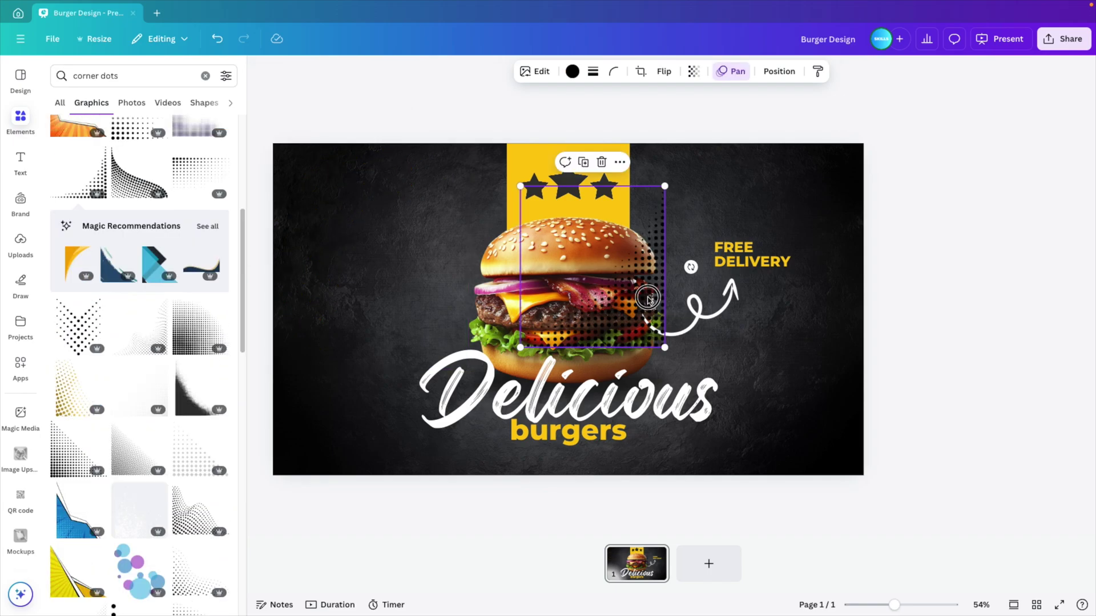
click(572, 71)
click(154, 162)
drag(691, 267, 290, 198)
drag(419, 303, 438, 320)
click(557, 116)
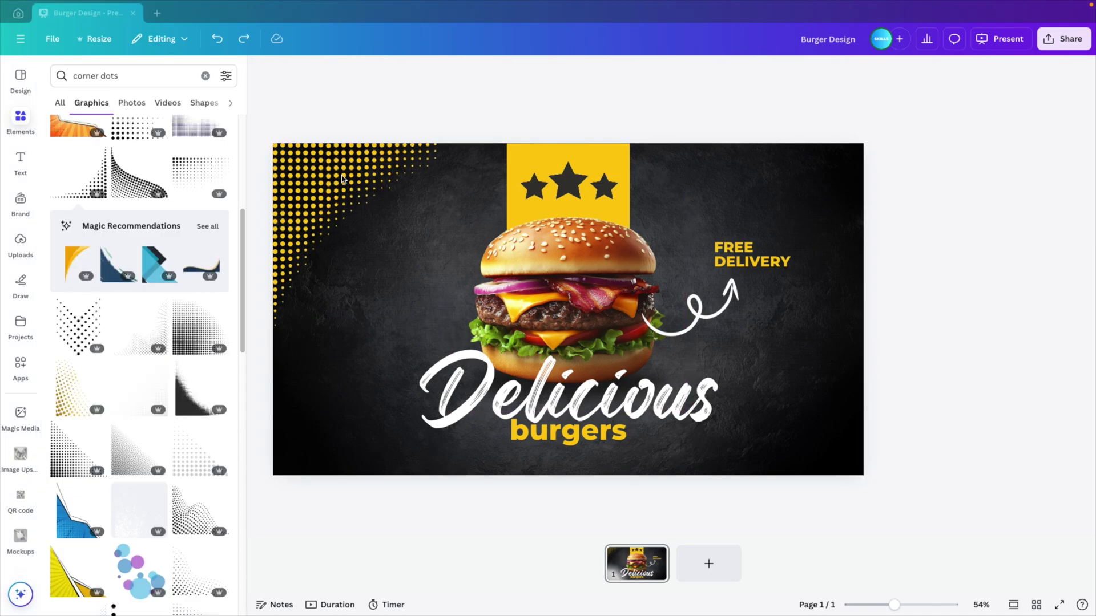
click(416, 166)
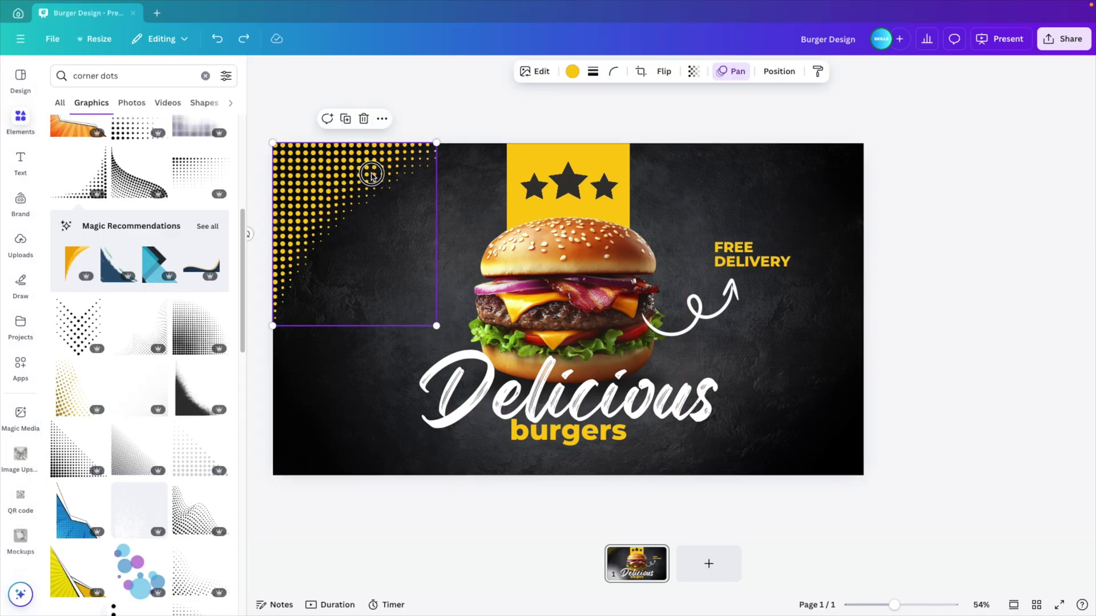
key(Escape)
click(20, 163)
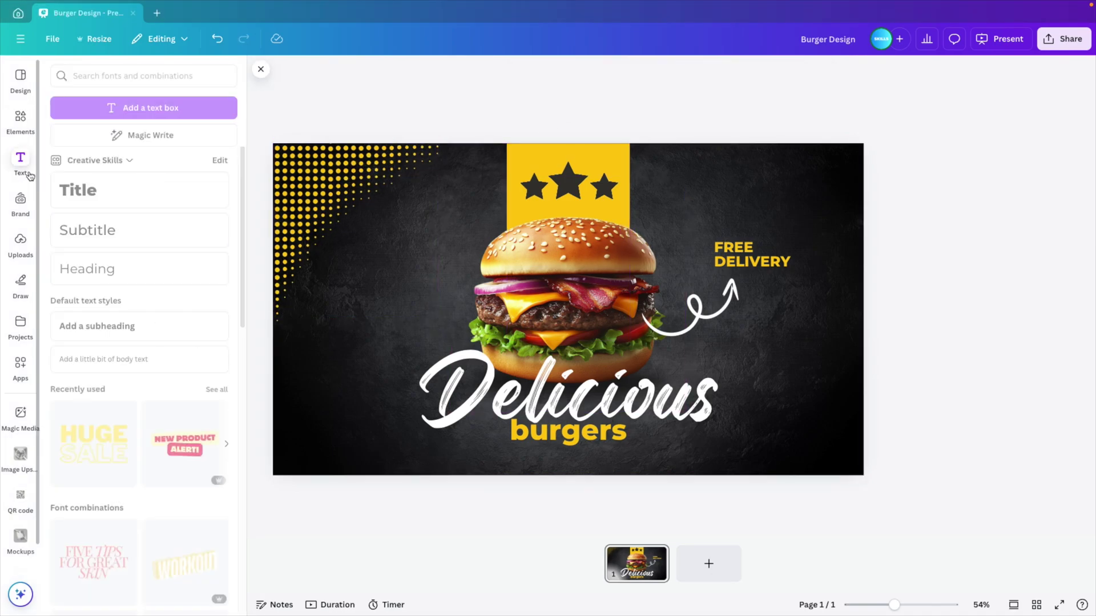
click(113, 366)
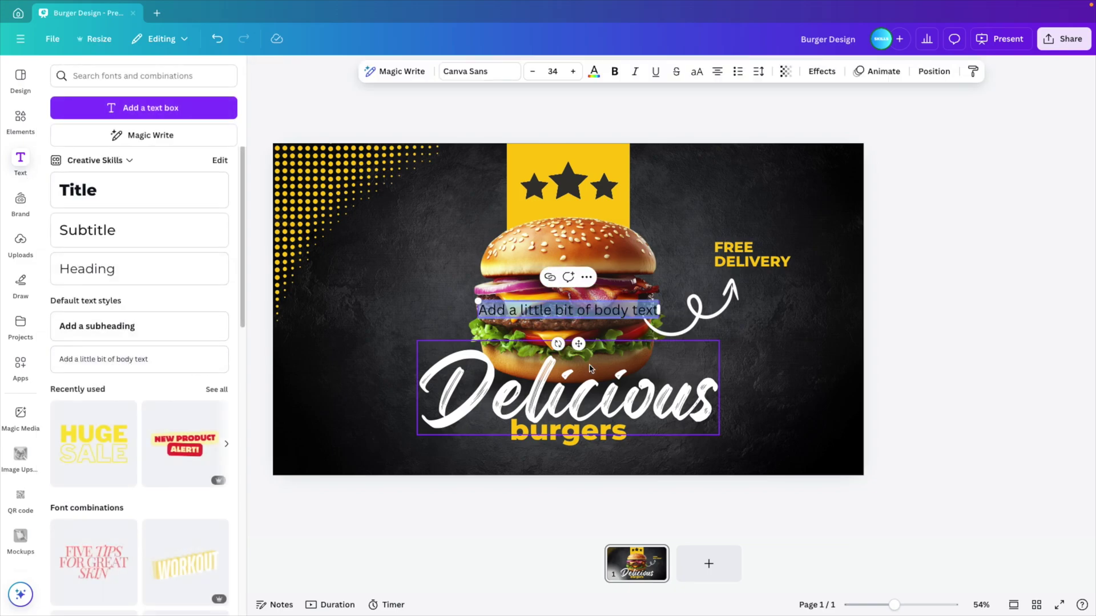
key(BackSpace)
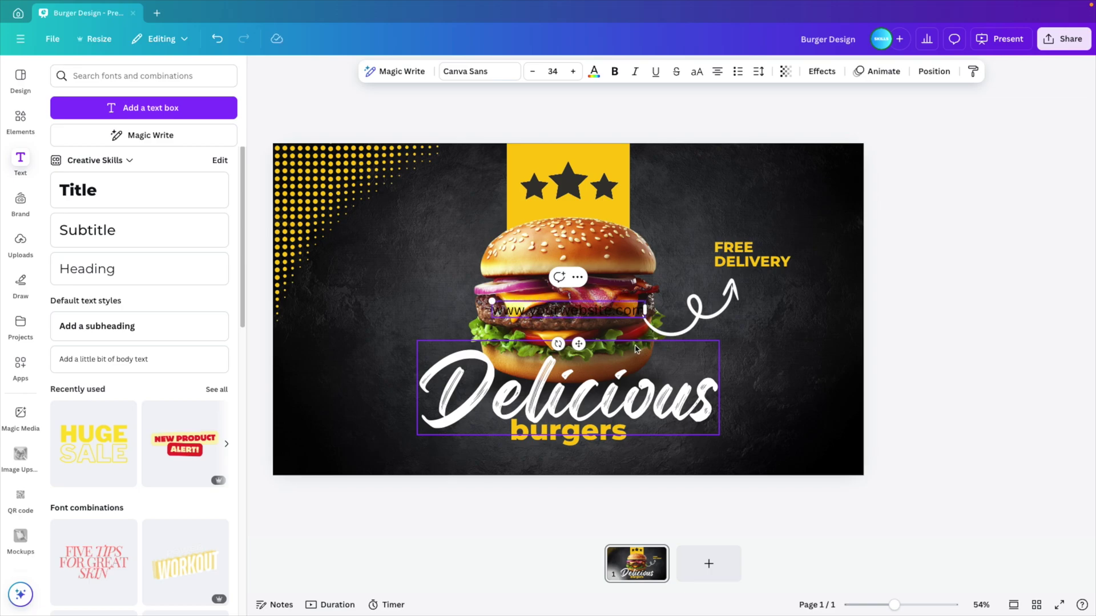
drag(578, 344, 367, 491)
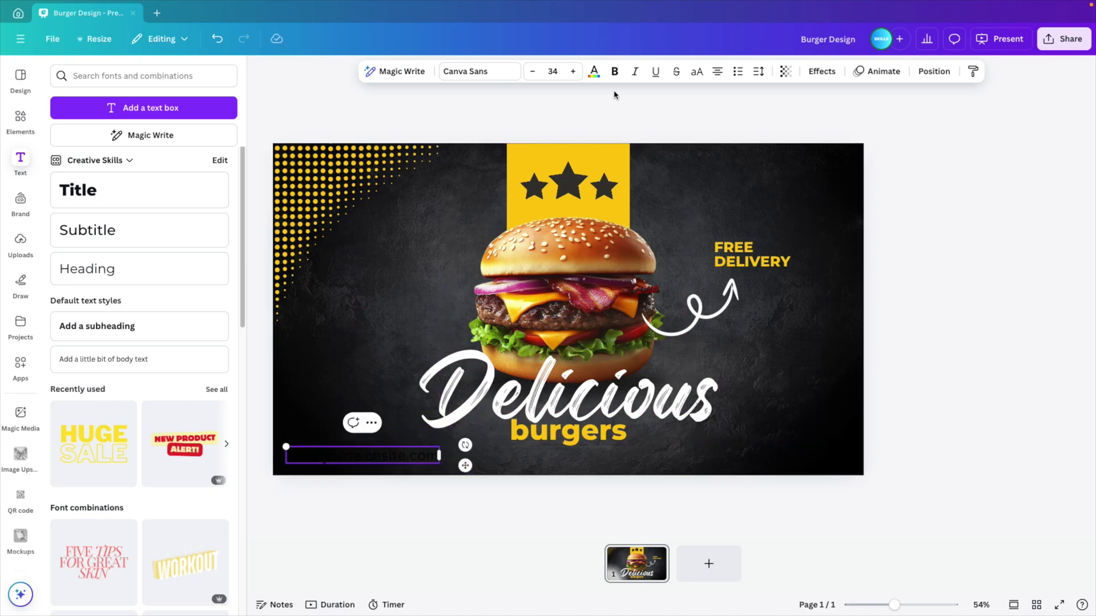
- Make the website text white in Montserrat ExtraLight
click(594, 70)
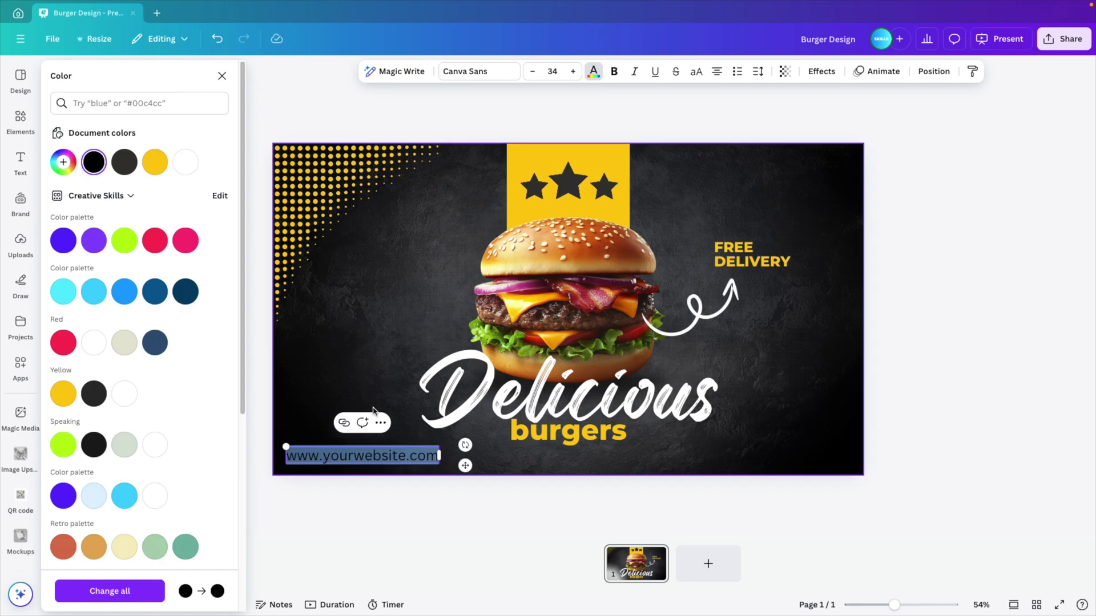
click(191, 166)
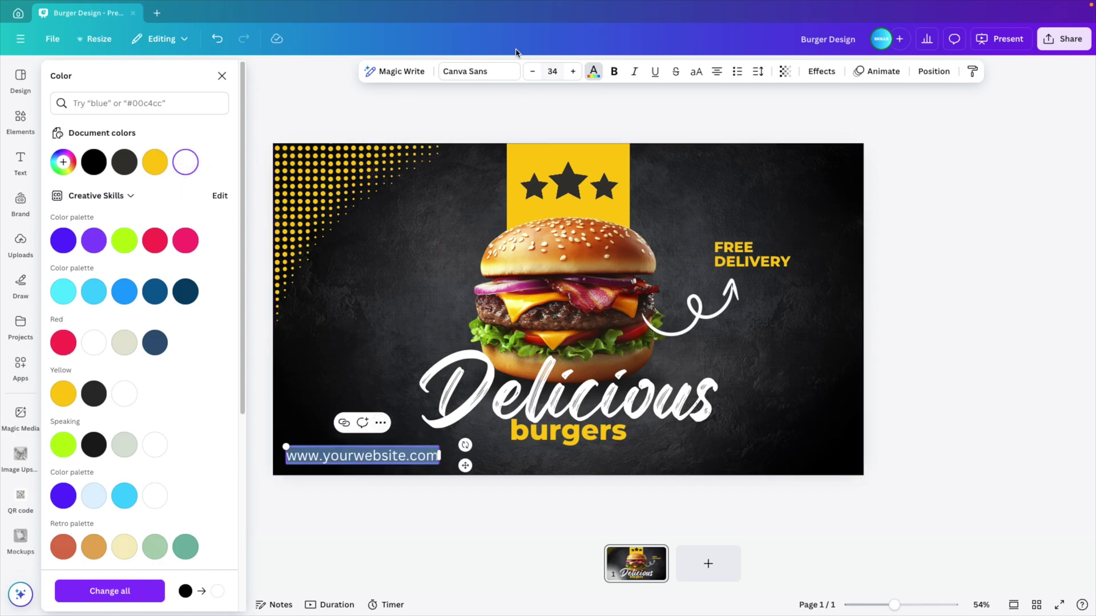
click(485, 71)
click(60, 129)
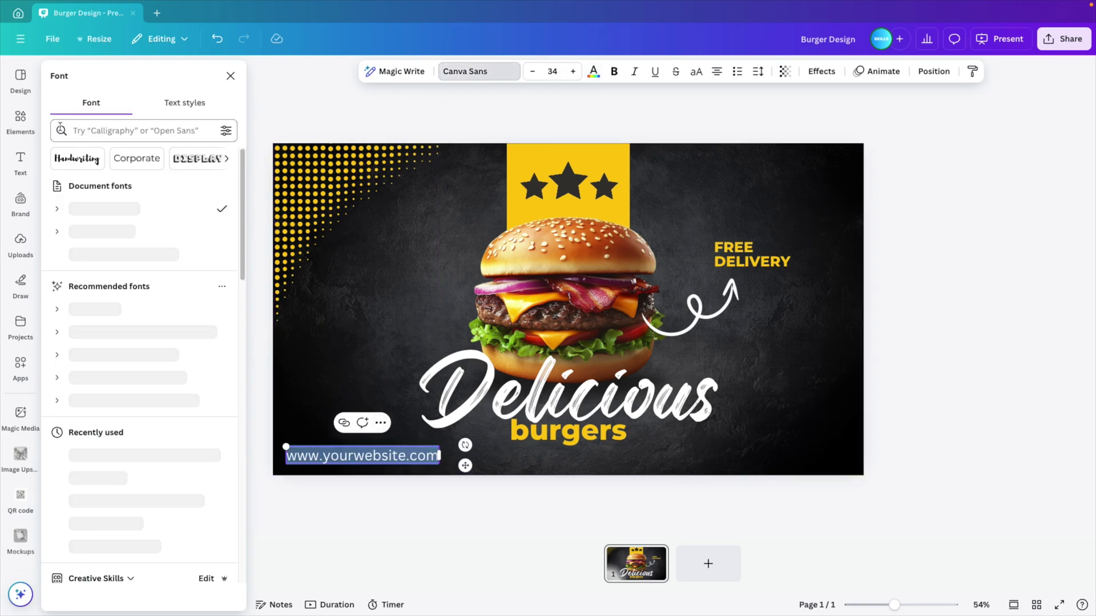
click(60, 229)
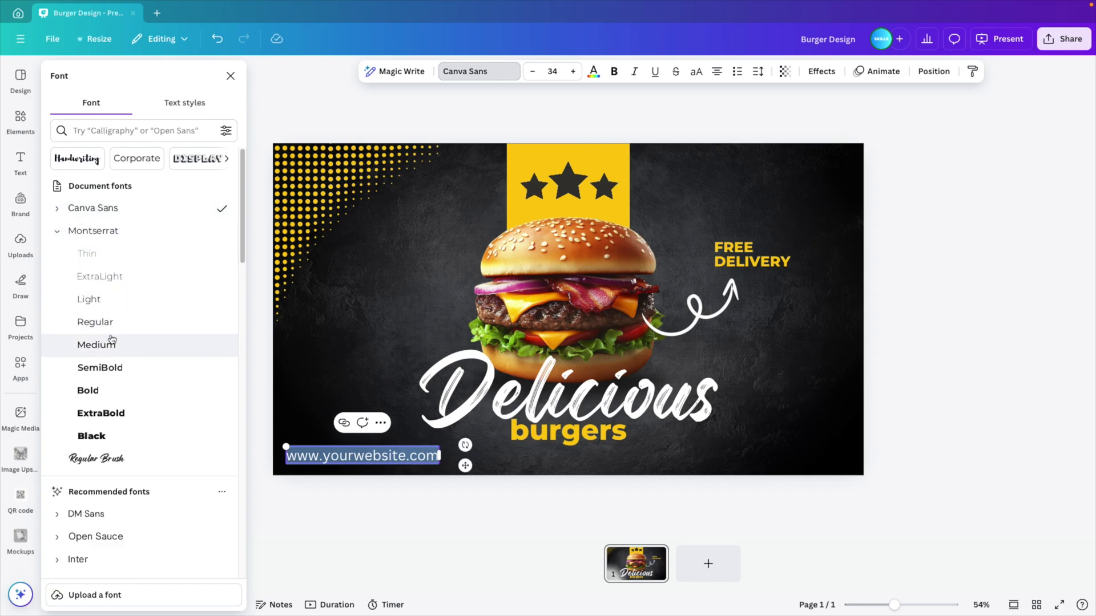
click(110, 285)
click(568, 431)
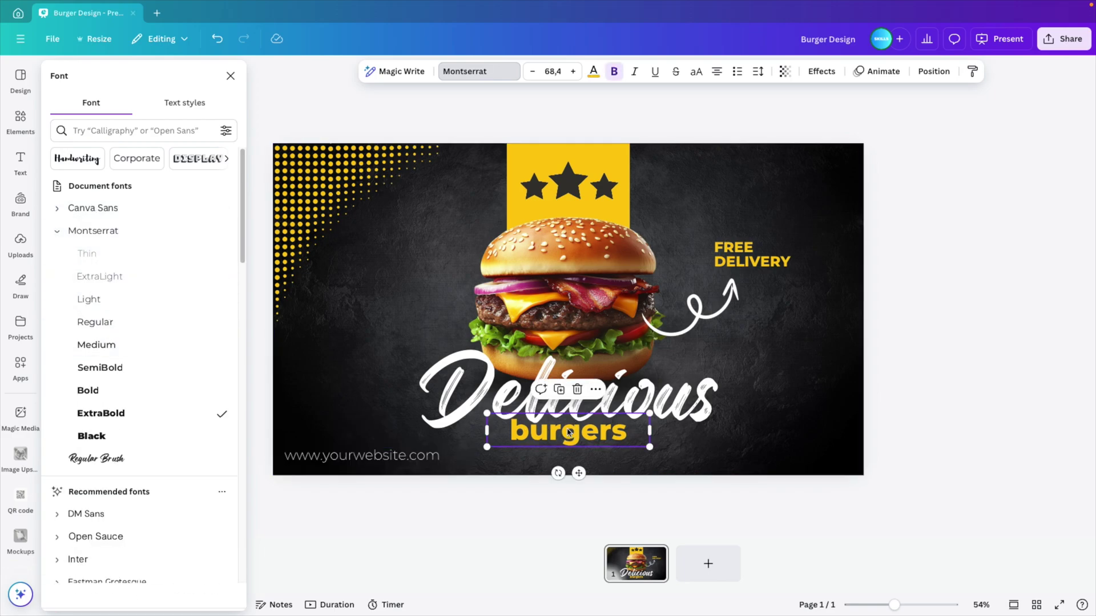
click(375, 461)
drag(375, 461, 779, 480)
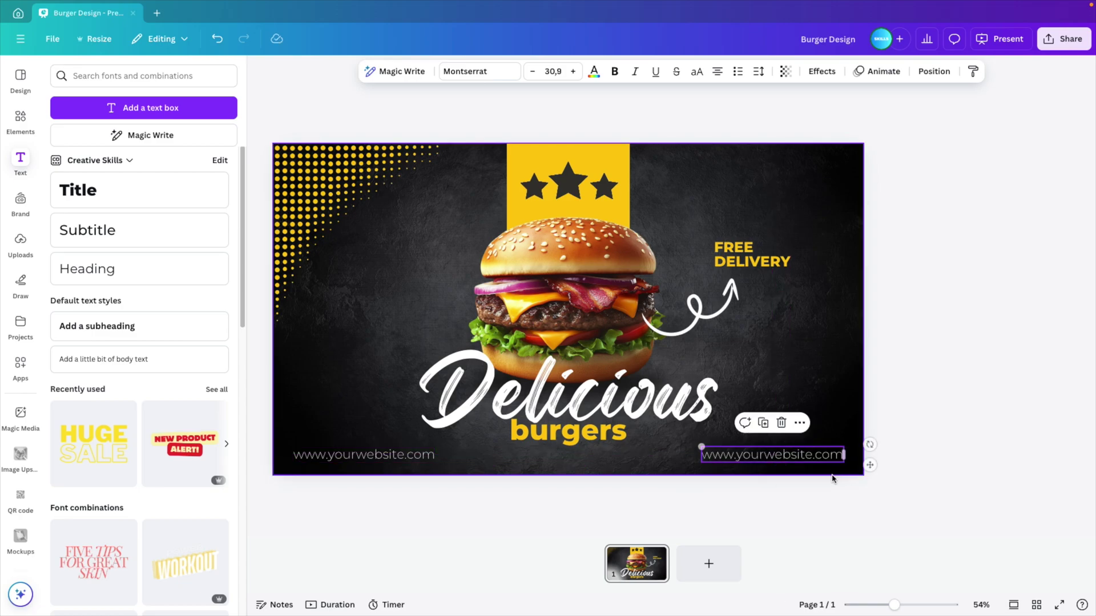
double_click(809, 457)
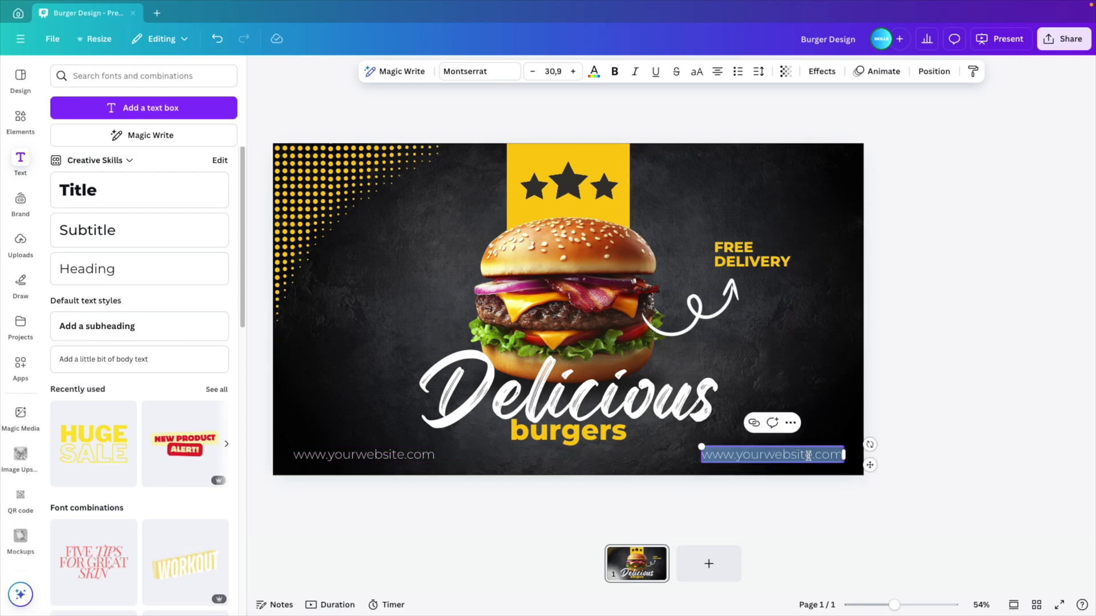
key(BackSpace)
text(+123 456 789 0)
drag(788, 458, 803, 459)
click(933, 374)
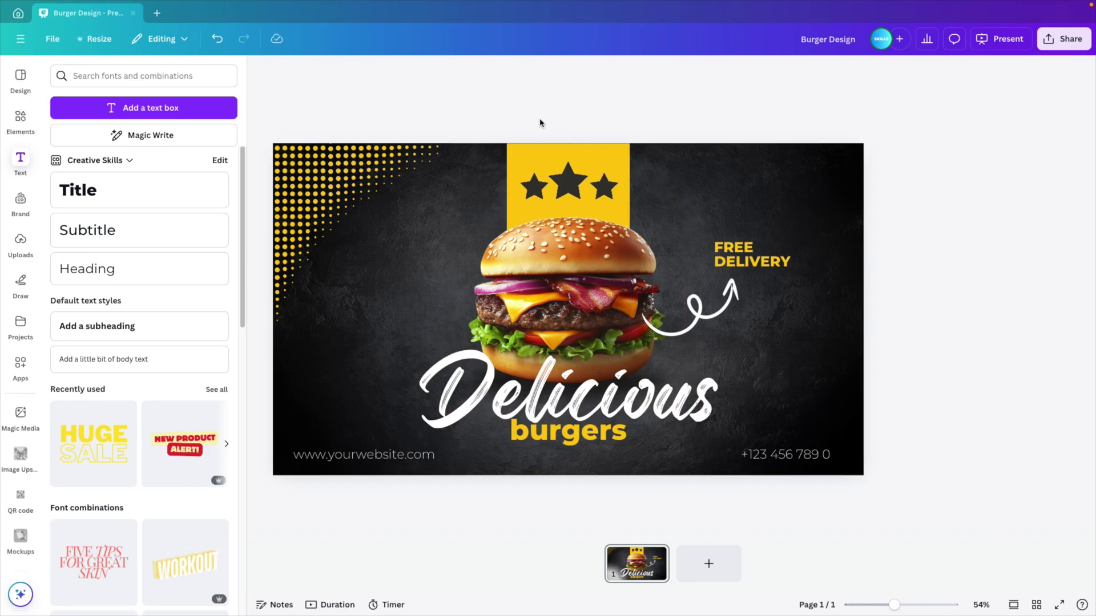
- Select every element on the poster and start Magic Animate for the whole page
drag(591, 279, 775, 324)
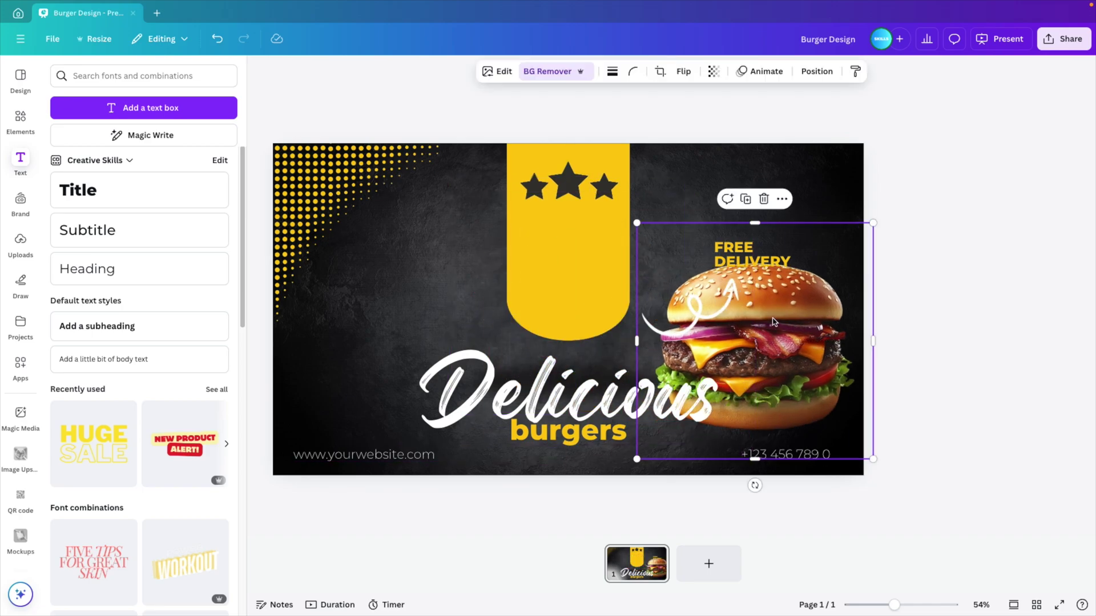
key(ctrl+z)
click(942, 299)
drag(207, 325, 305, 461)
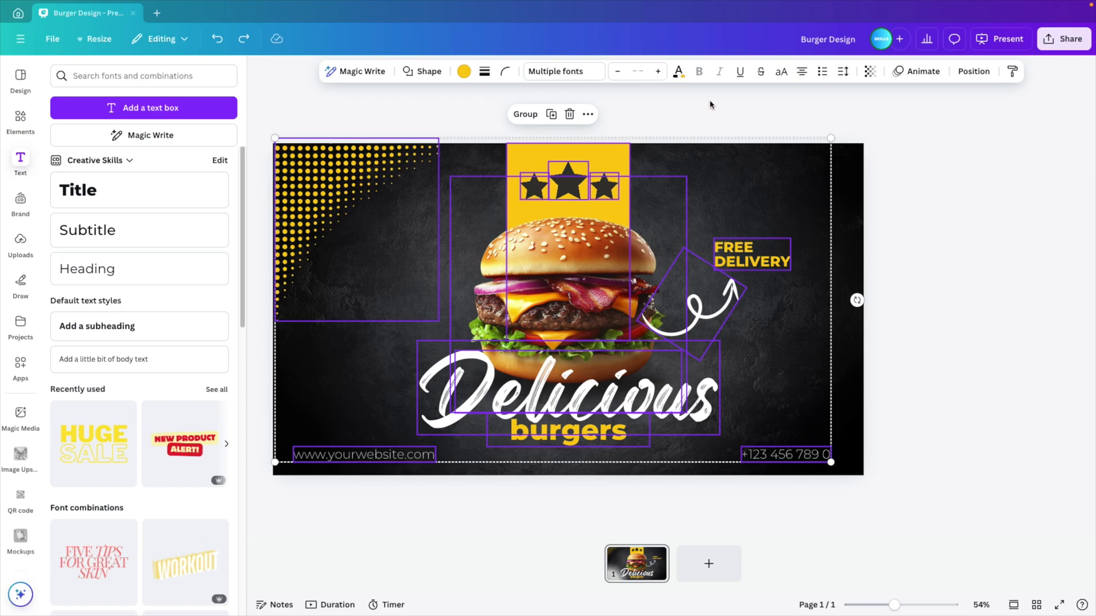
click(923, 72)
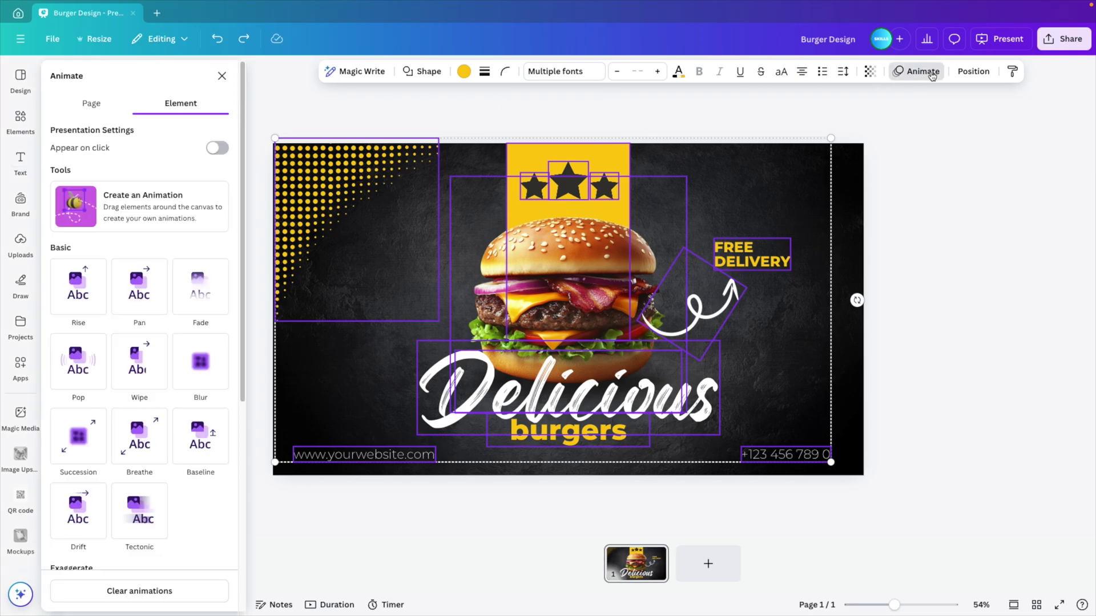
click(96, 104)
click(87, 168)
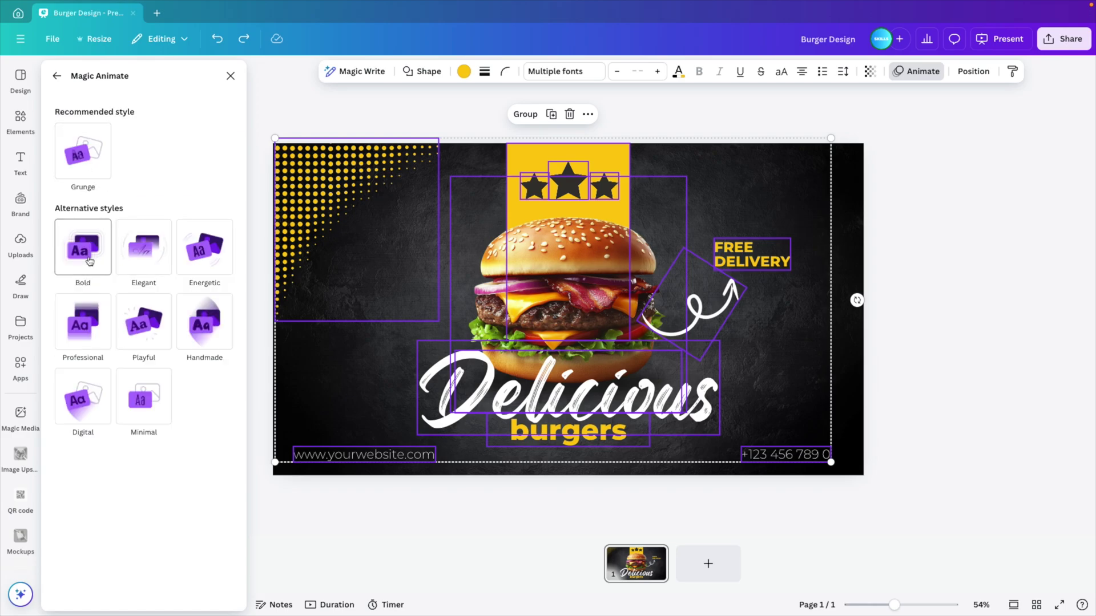
- Try the Bold, Elegant, Energetic and Handmade styles, then settle on Playful
click(90, 261)
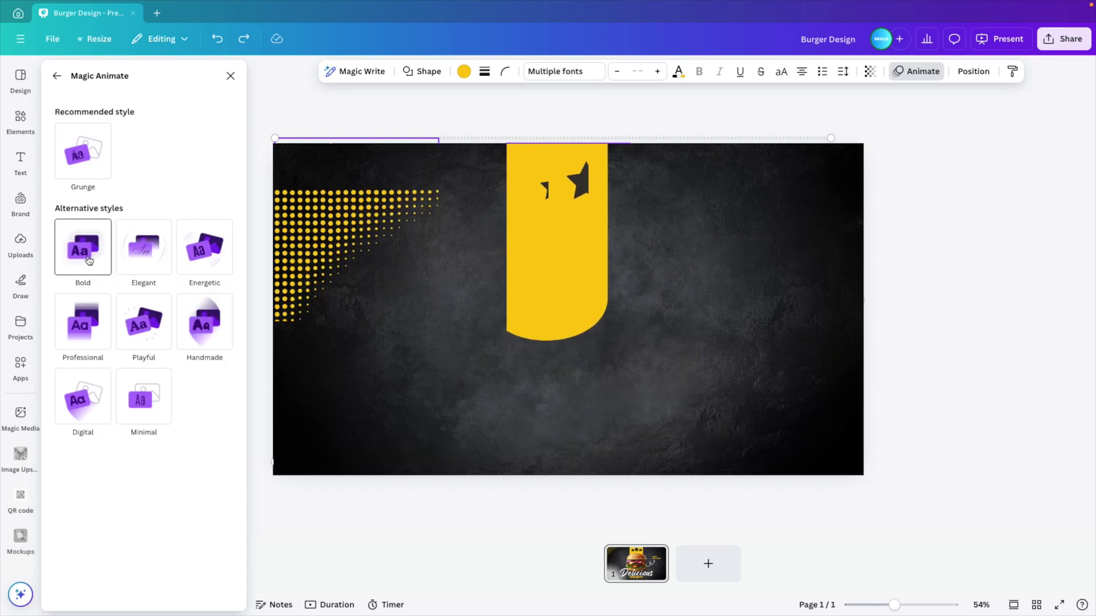
click(136, 259)
click(209, 262)
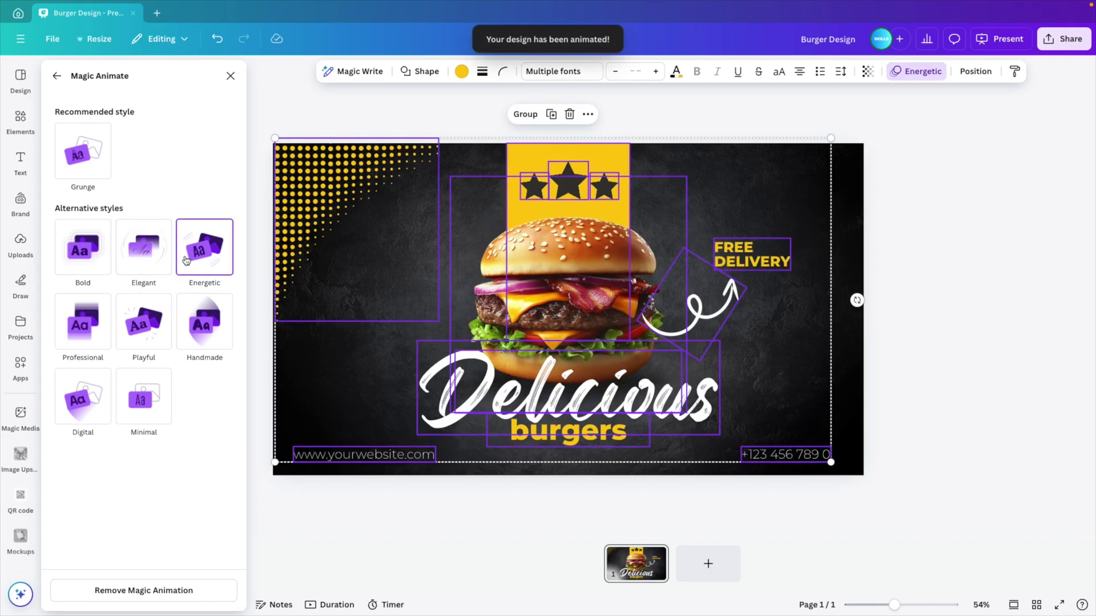
click(82, 247)
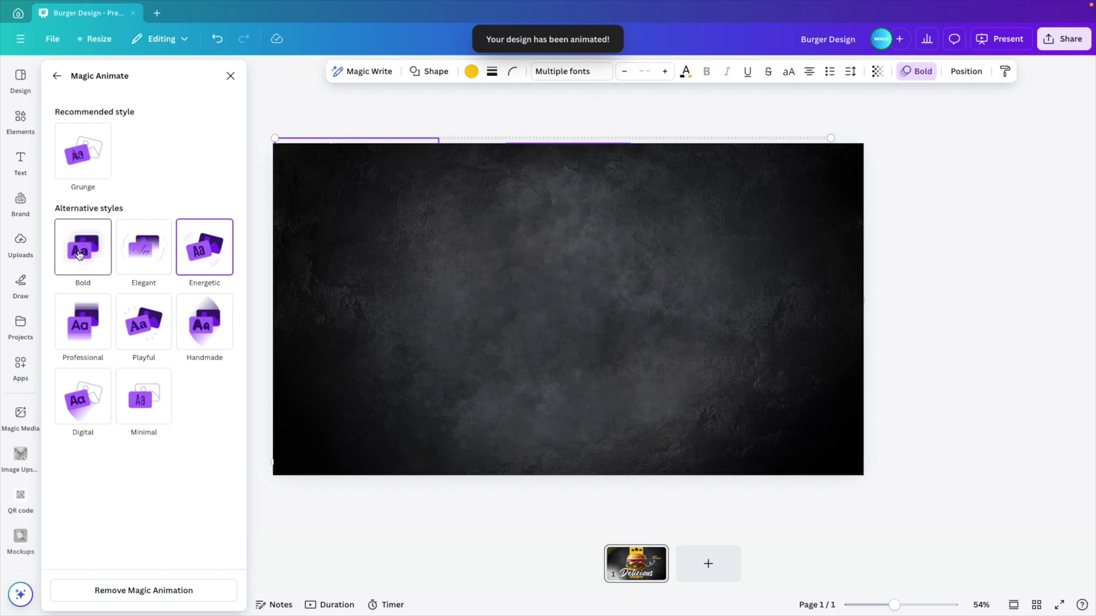
click(143, 251)
click(205, 252)
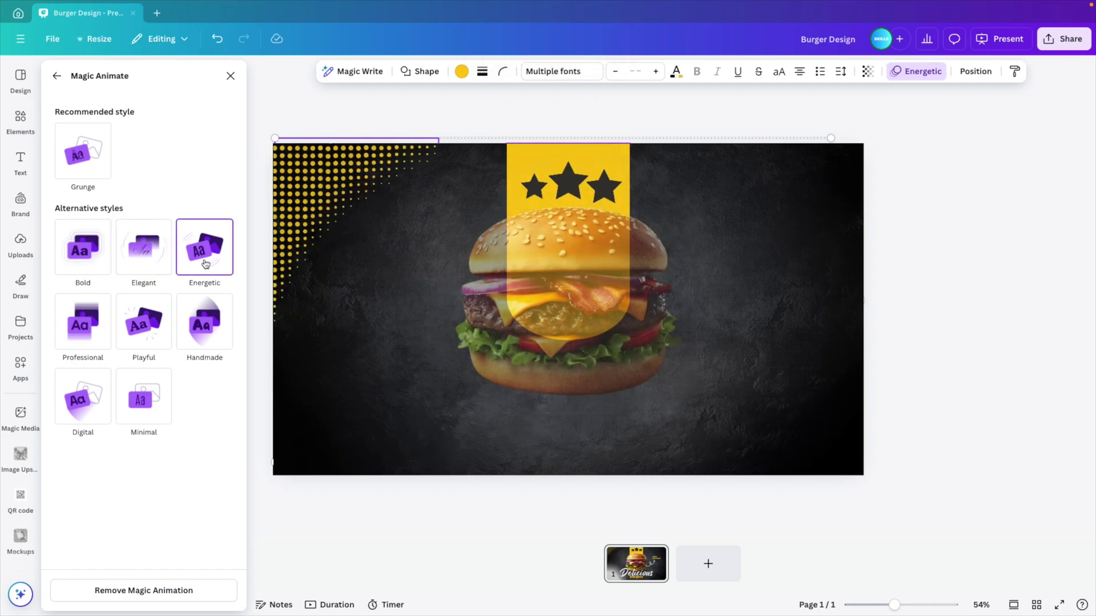
click(153, 337)
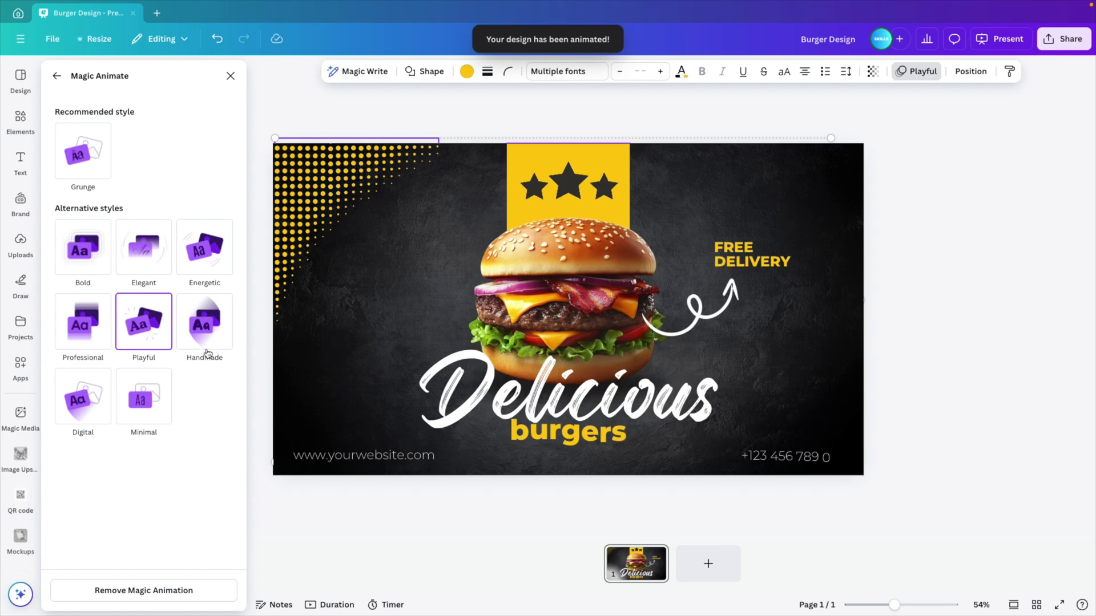
click(213, 326)
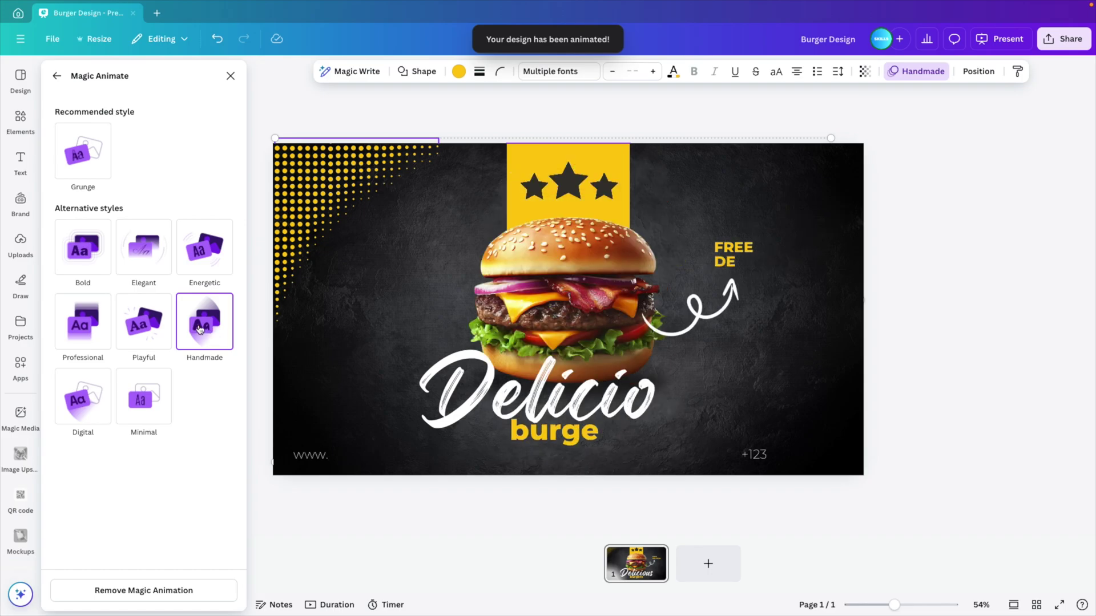
click(132, 343)
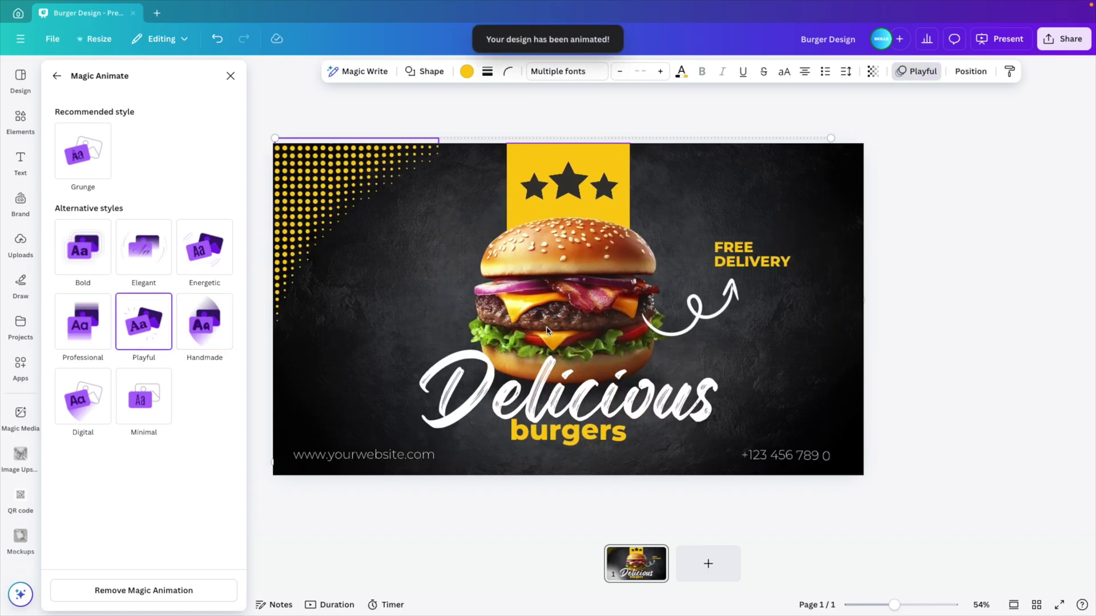
- Give the halftone dots a Pan animation
click(331, 204)
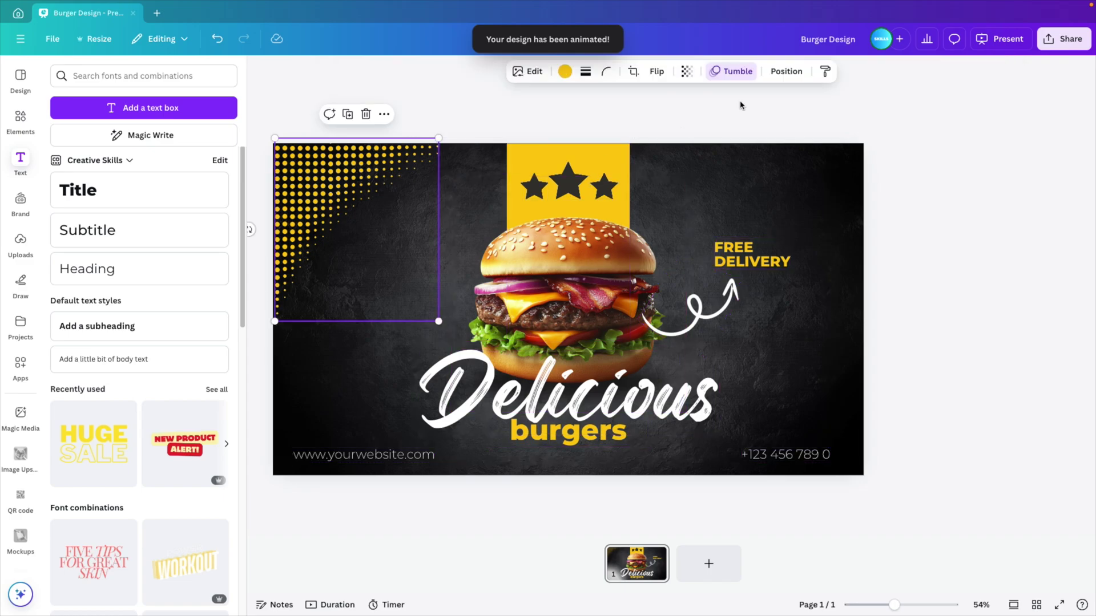
click(734, 72)
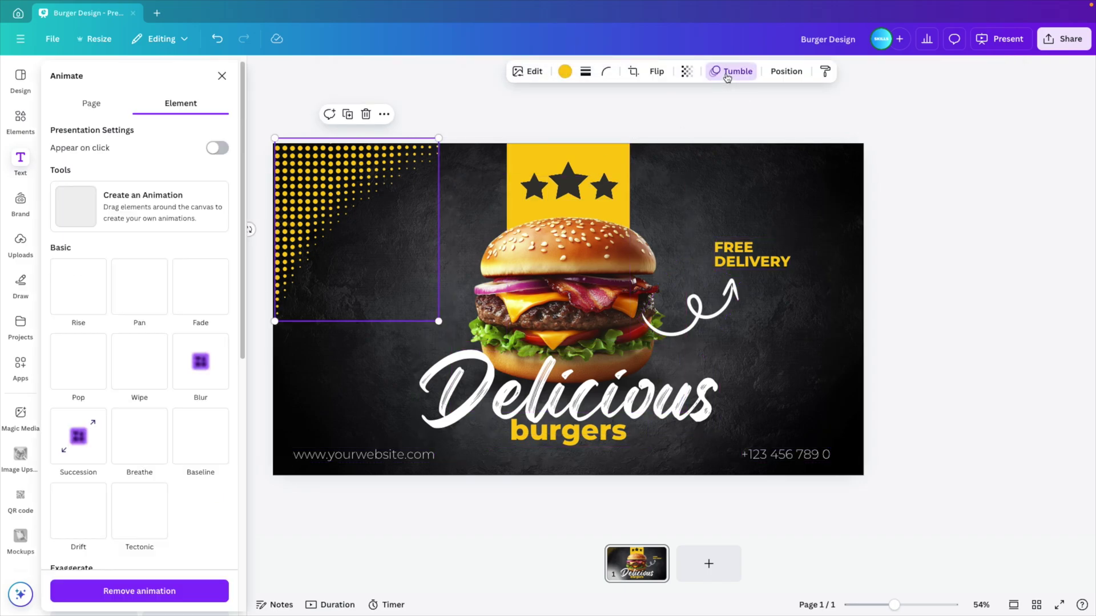
click(120, 304)
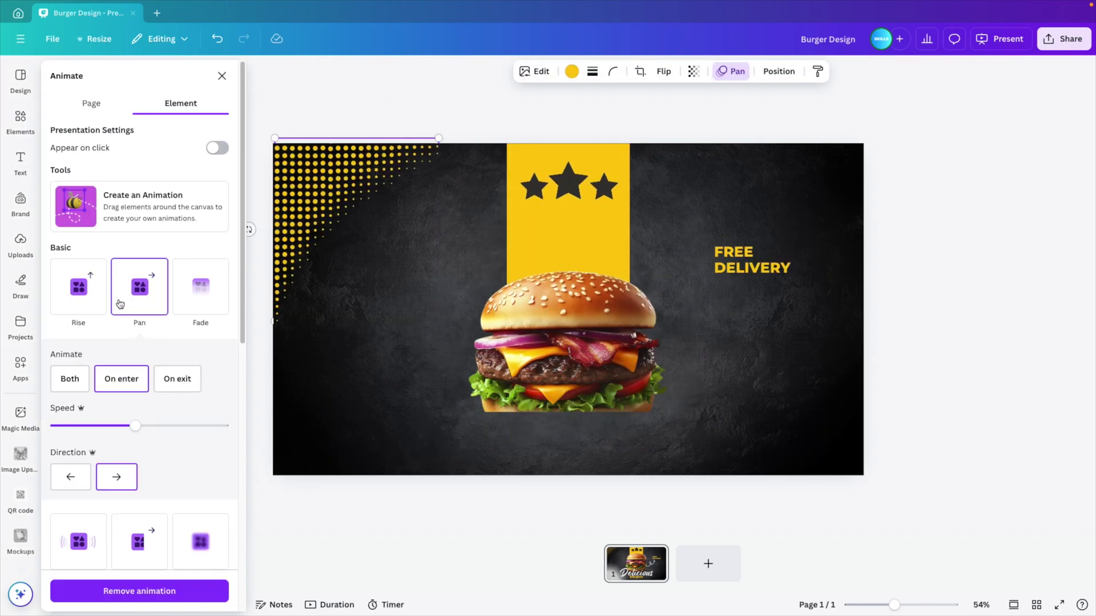
- Give the curly arrow a Pop animation and lower its speed
click(929, 297)
click(680, 320)
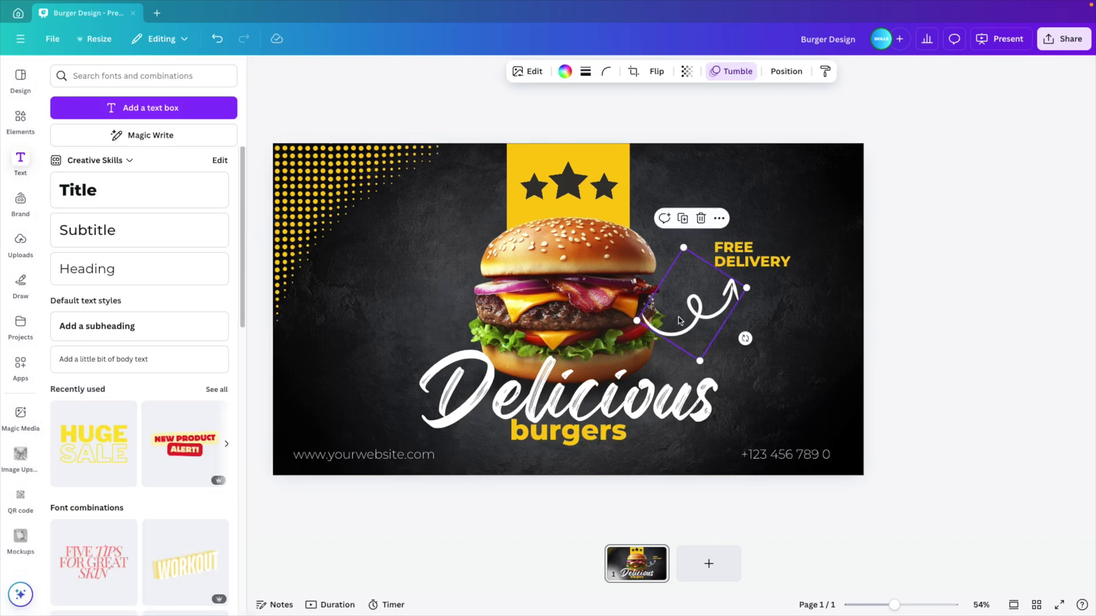
click(739, 72)
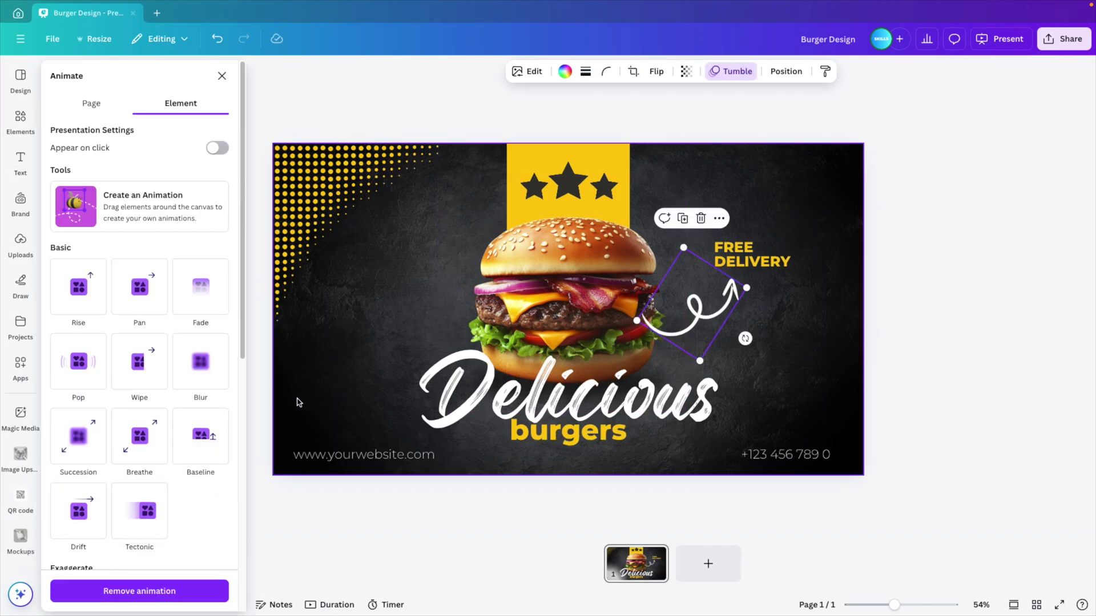
click(71, 378)
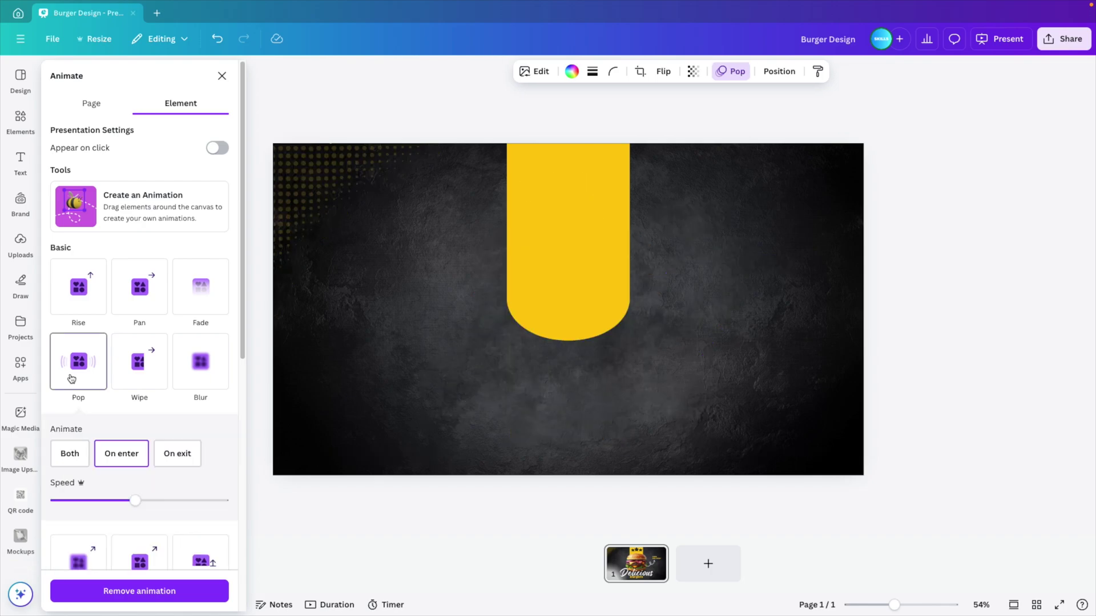
drag(135, 500, 108, 500)
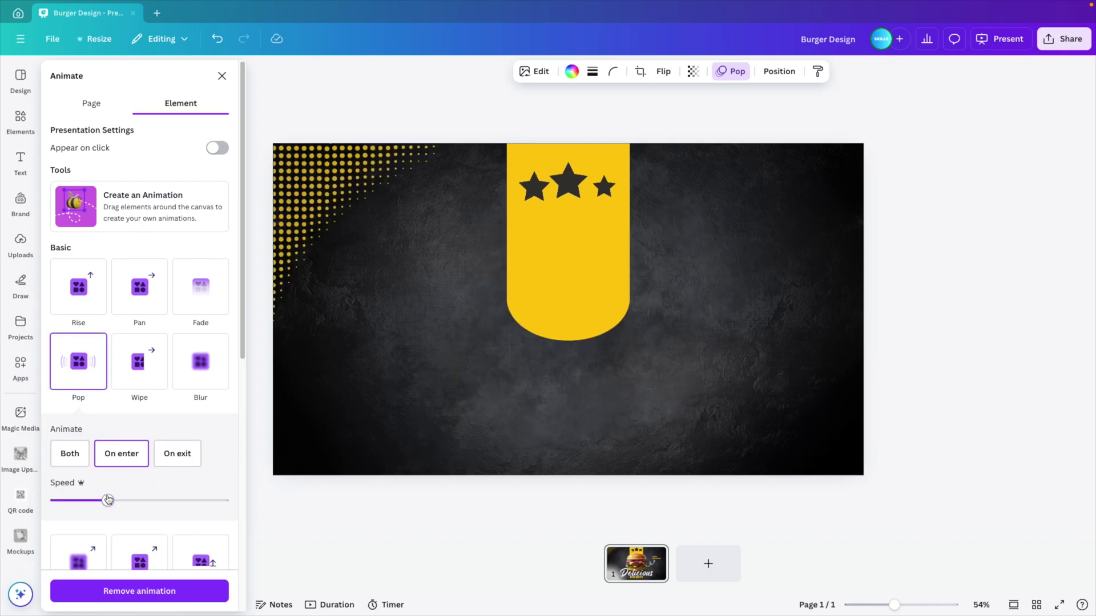
- Duplicate the page, then delete everything except the dark stone background from page 1
key(ctrl+f)
click(632, 570)
key(ctrl+d)
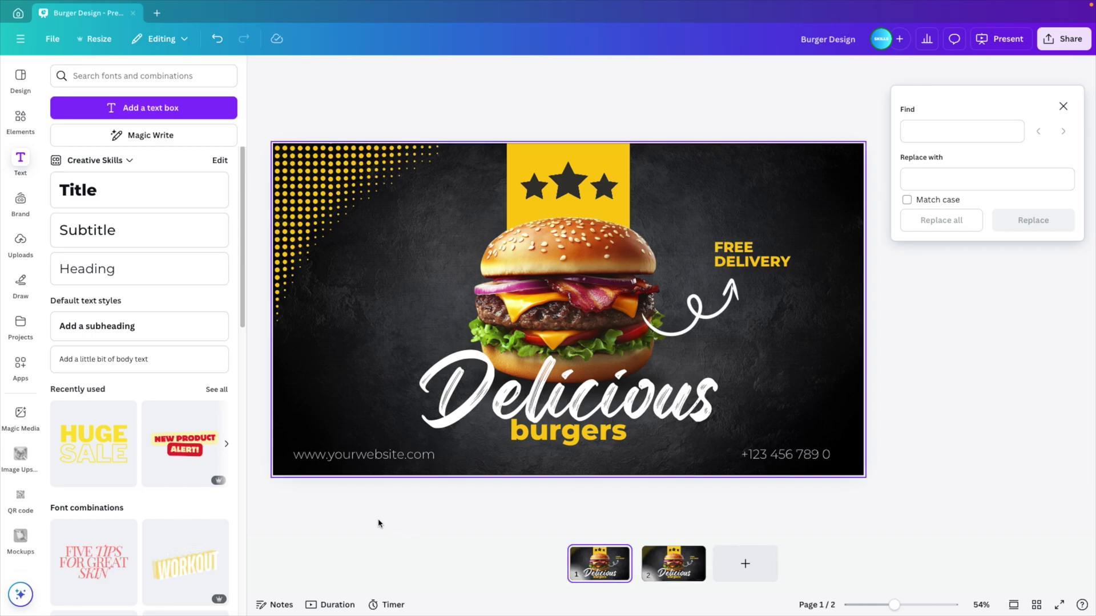
drag(312, 520, 807, 140)
key(Delete)
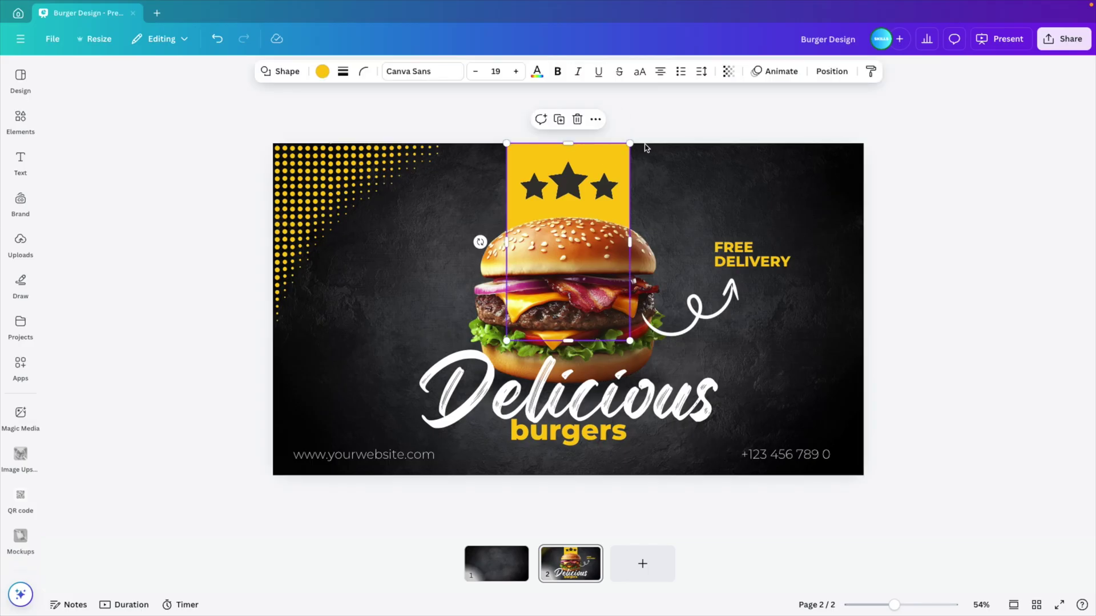
- Give the yellow star banner a Rise animation with its direction set downward
click(770, 72)
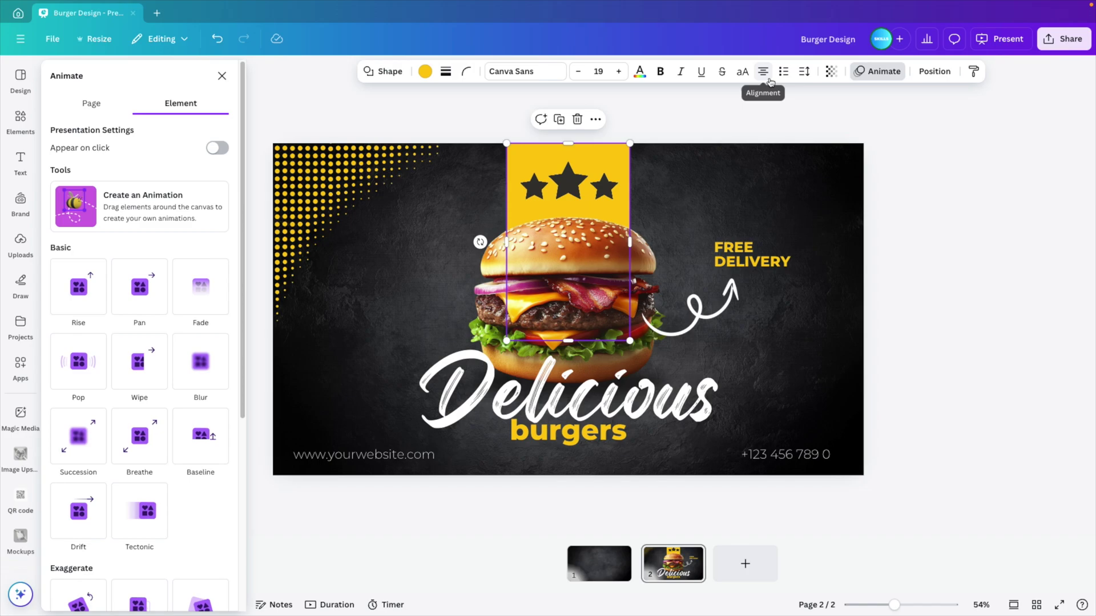
click(86, 307)
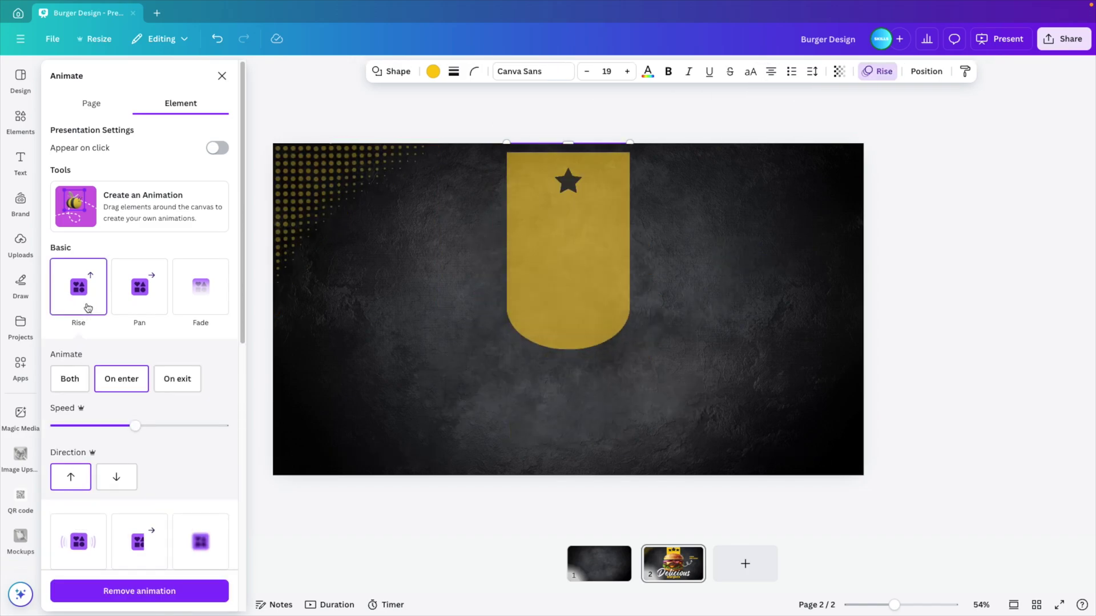
click(116, 480)
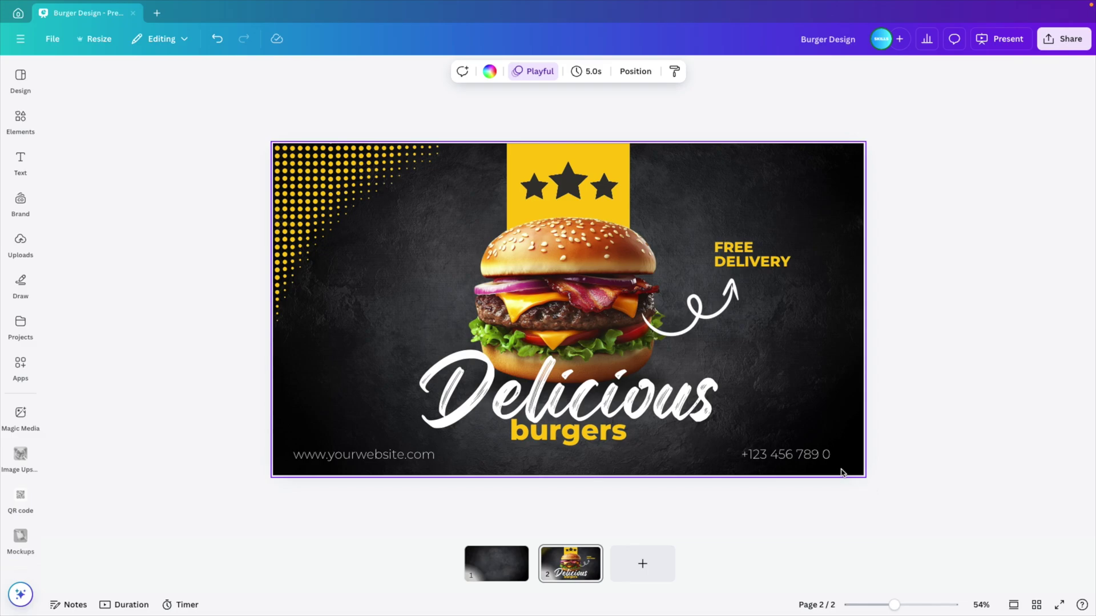
- Copy and resize the two-page design to a 1080 × 1080 Instagram Post (Square)
click(90, 39)
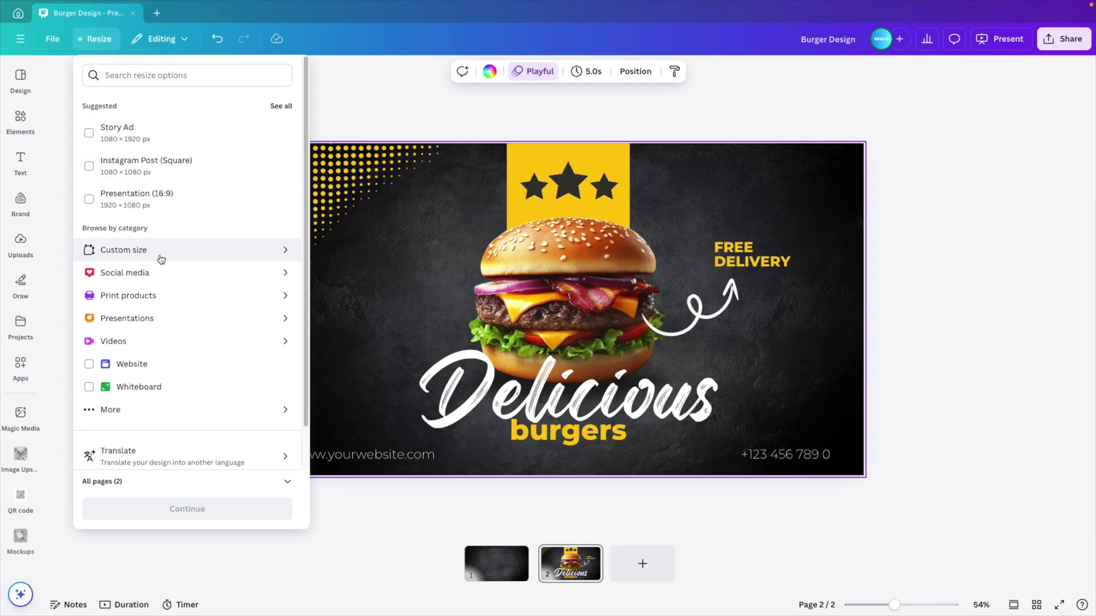
click(276, 279)
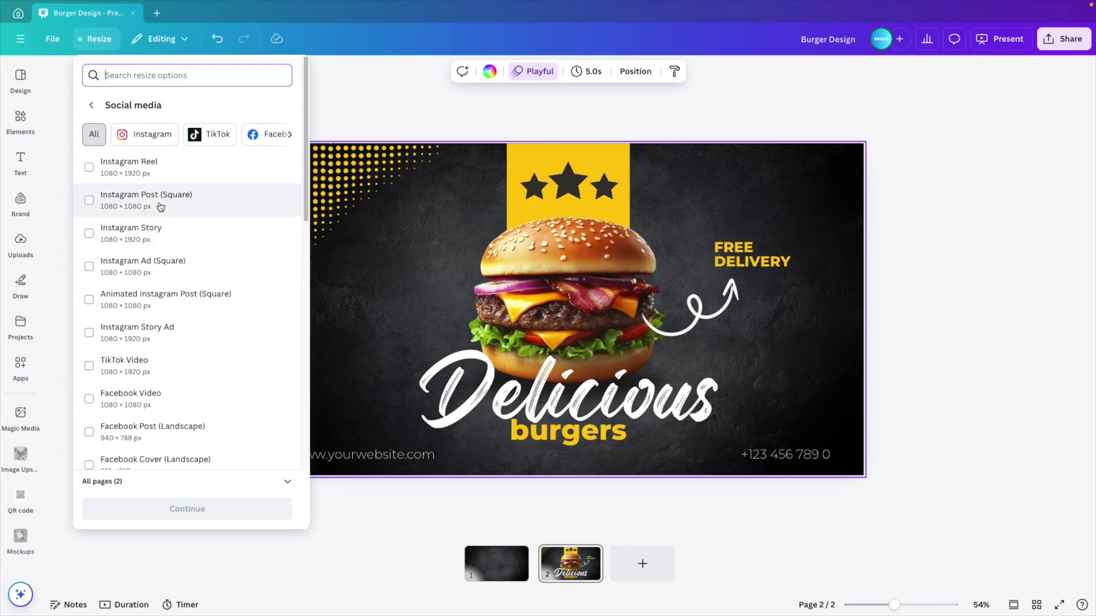
click(139, 206)
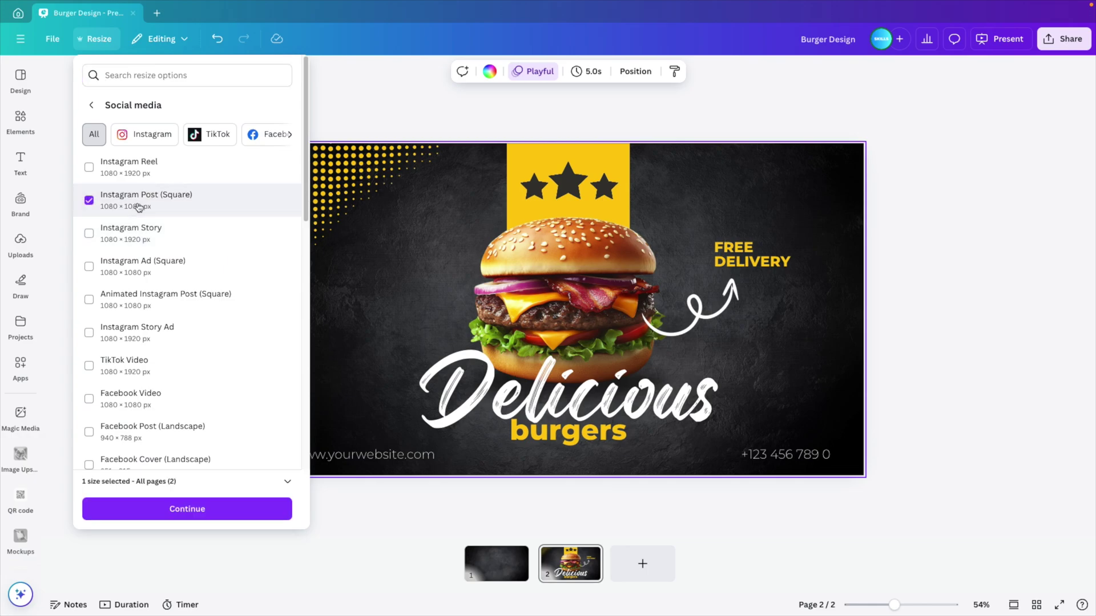
click(195, 508)
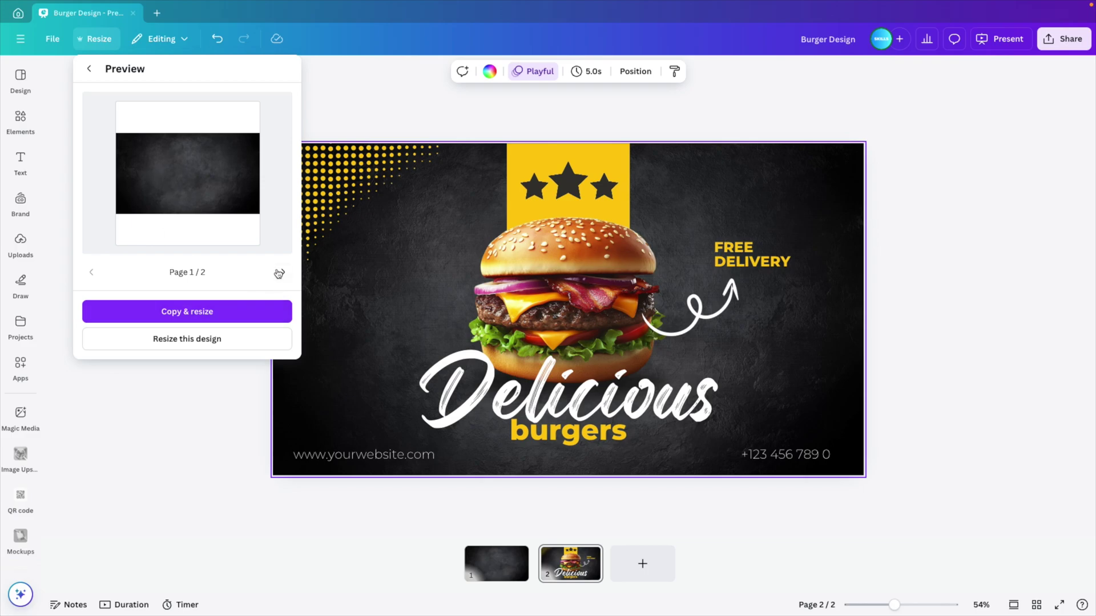
click(283, 272)
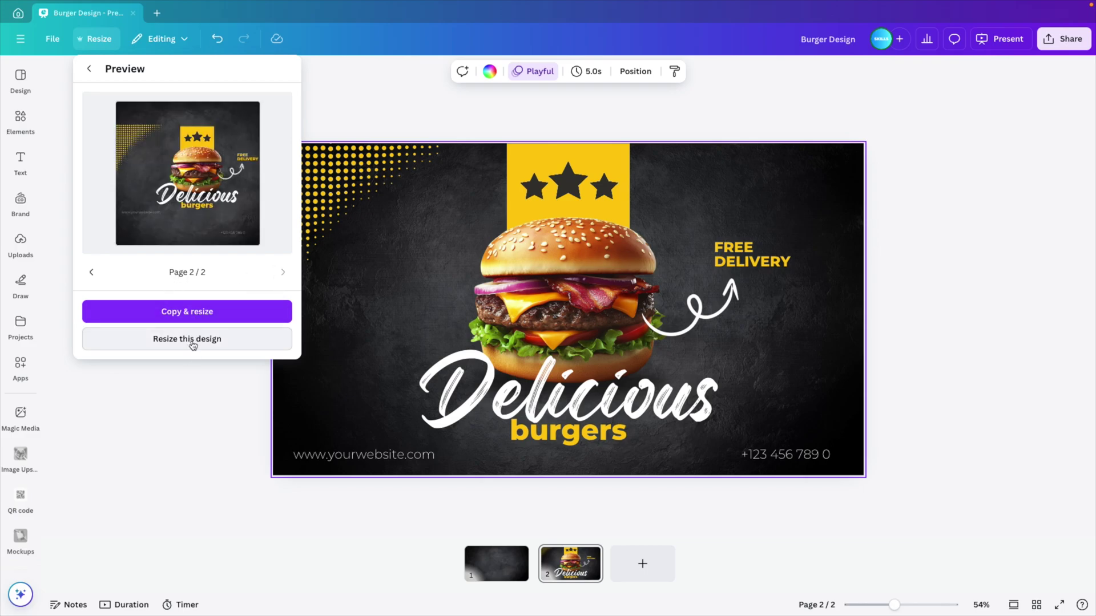
click(192, 313)
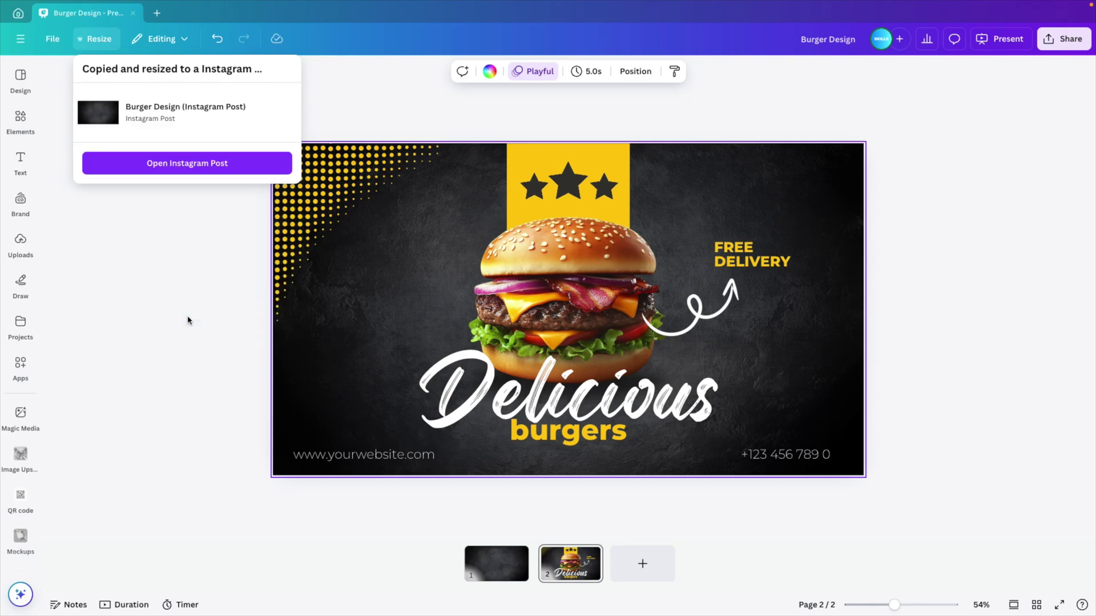
- In the new Instagram Post copy, stretch the dark background image to fill the square page
click(185, 177)
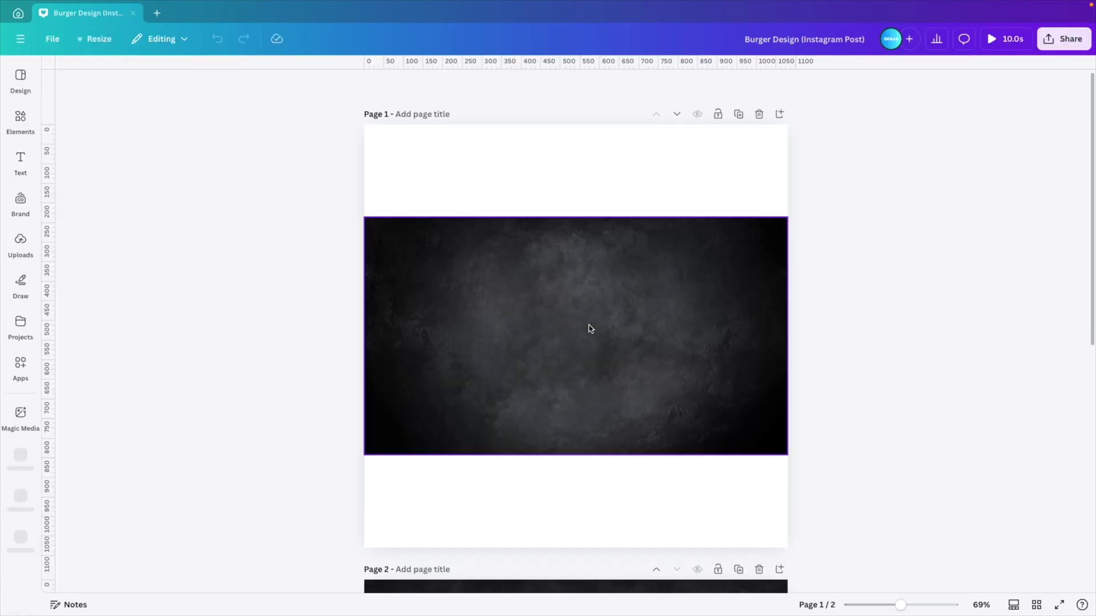
click(630, 331)
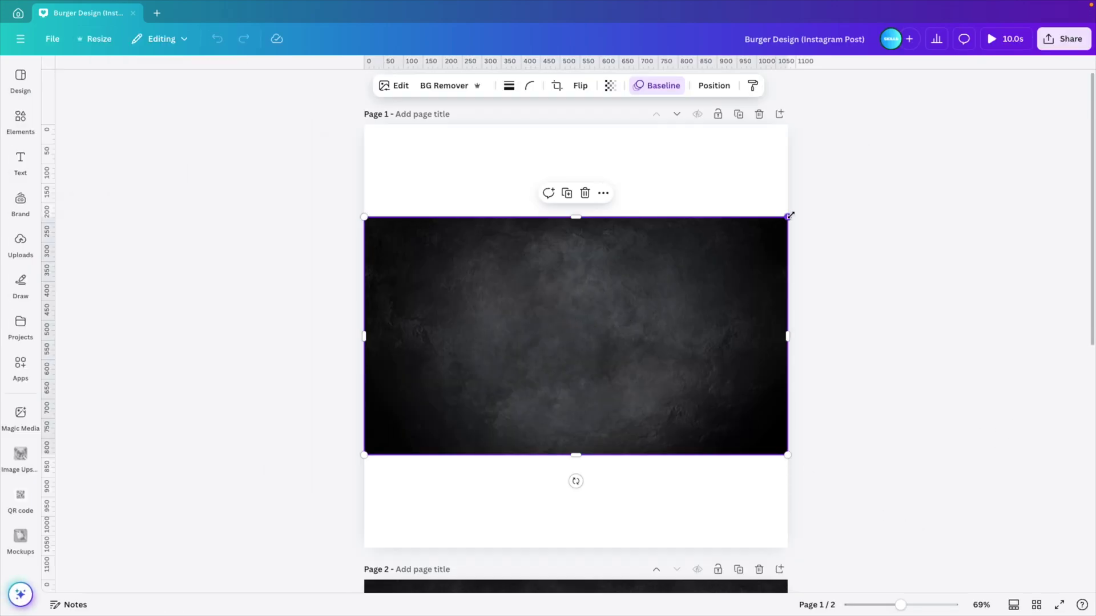
drag(790, 216, 956, 118)
click(982, 238)
- On page 2, move the halftone dots to the top-left corner and the star banner up to the top edge
scroll(903, 269, down, 8)
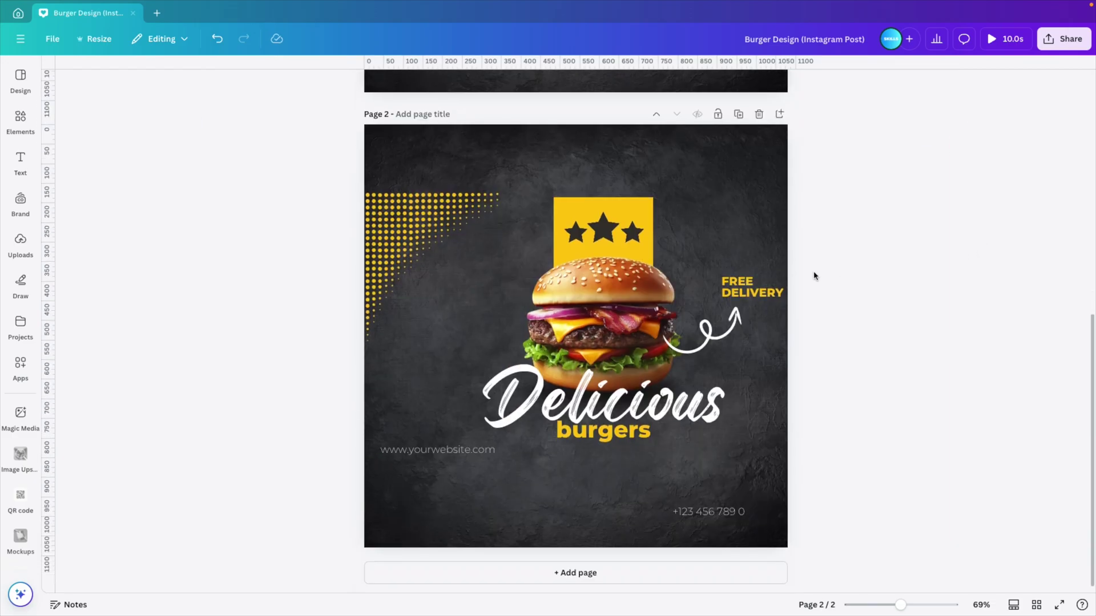
drag(432, 227, 417, 161)
click(635, 239)
drag(634, 239, 614, 163)
- Enlarge the burger group about 1.3 times and shift it slightly up-left
drag(465, 277, 736, 441)
shift+click(586, 187)
drag(482, 226, 435, 192)
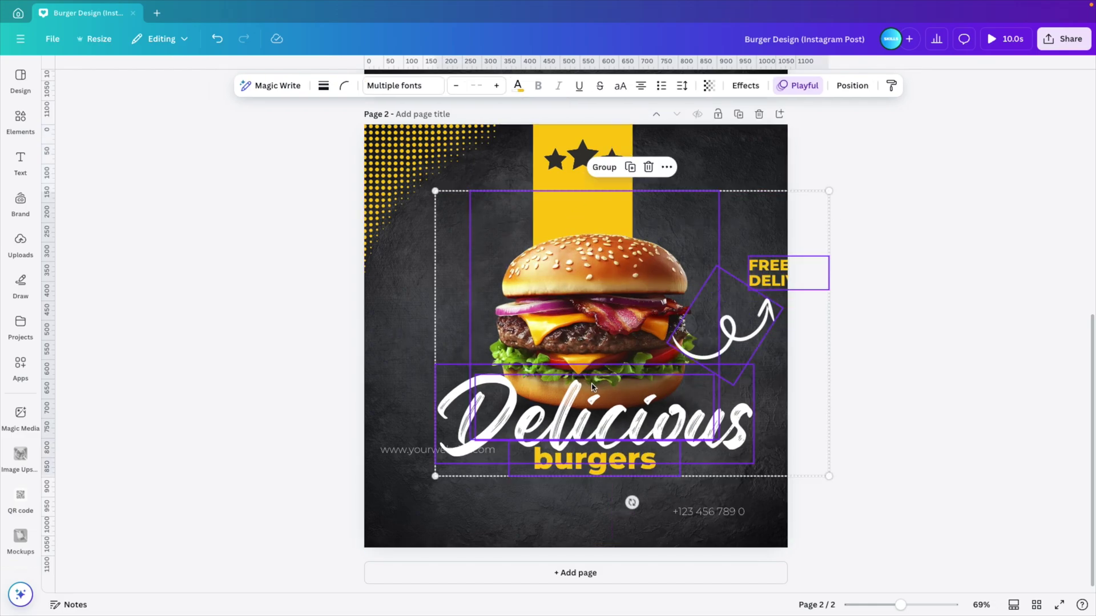
drag(589, 386, 573, 379)
drag(597, 283, 601, 285)
- Widen the yellow bar behind the stars, then enlarge the burger image and nudge it upward
click(582, 186)
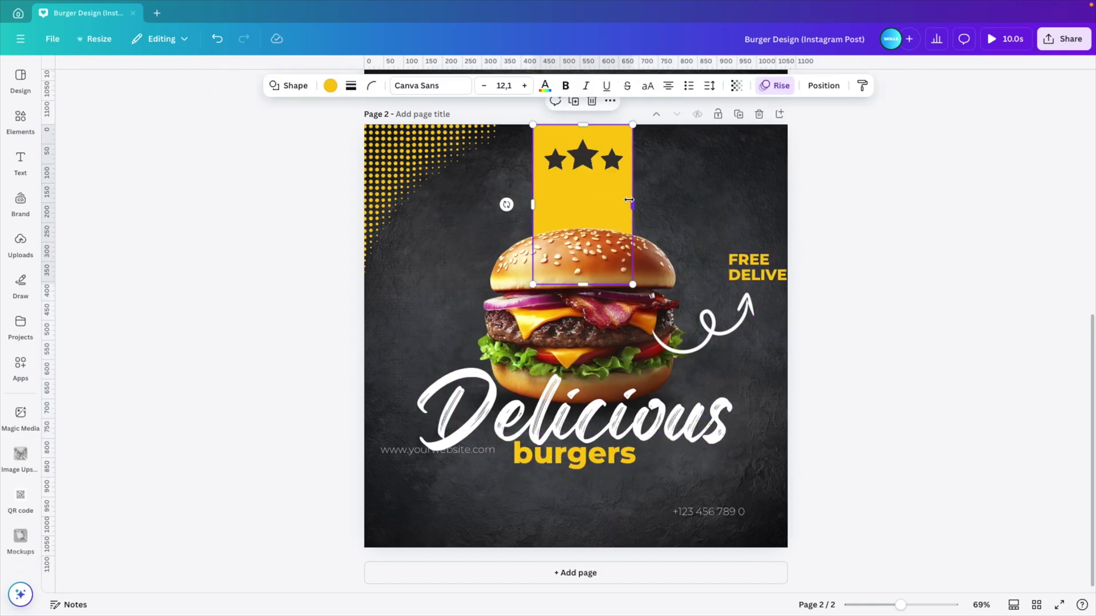
mouse_move(632, 205)
mouse_down()
mouse_move(646, 205)
mouse_move(633, 186)
mouse_up()
click(599, 158)
click(695, 196)
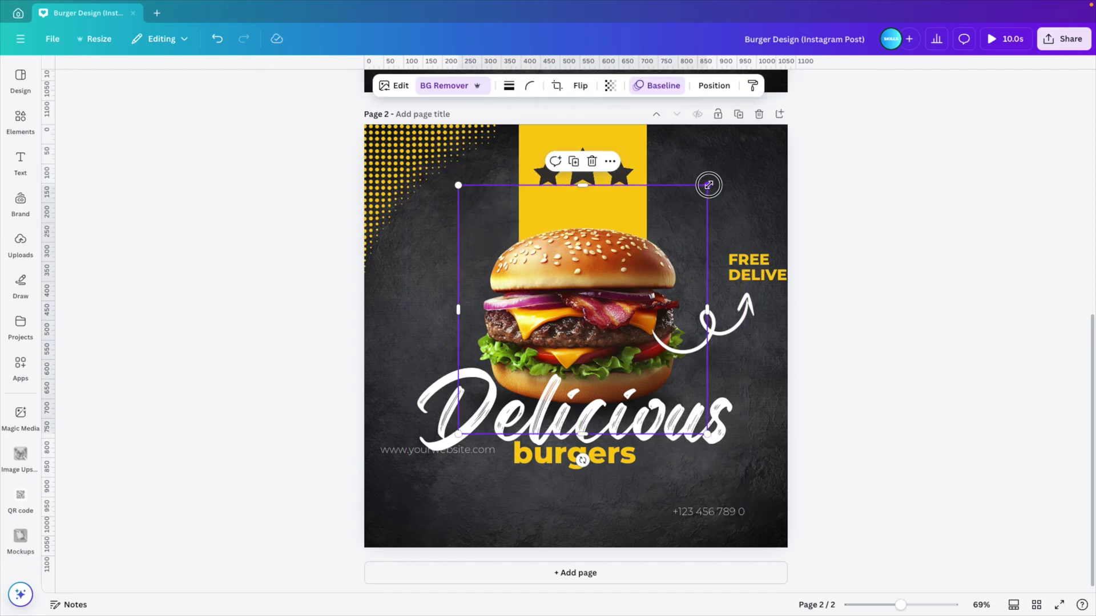
drag(709, 185, 735, 167)
drag(631, 277, 631, 266)
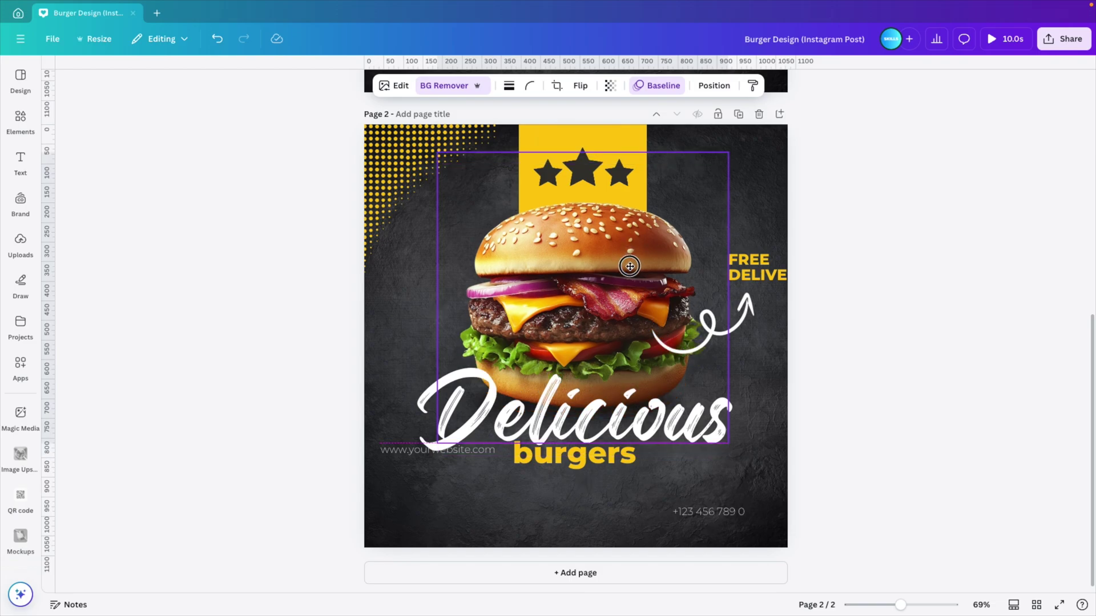
click(837, 417)
- Move the website and phone lines to the page bottom and enlarge the Delicious burgers headline
drag(407, 455, 416, 522)
drag(676, 512, 697, 517)
click(621, 437)
shift+click(611, 459)
drag(740, 472, 766, 484)
click(793, 443)
- Fit FREE DELIVERY and the swirl arrow inside the page by moving and shrinking them
drag(720, 276, 700, 258)
click(759, 307)
drag(764, 308, 730, 314)
click(736, 259)
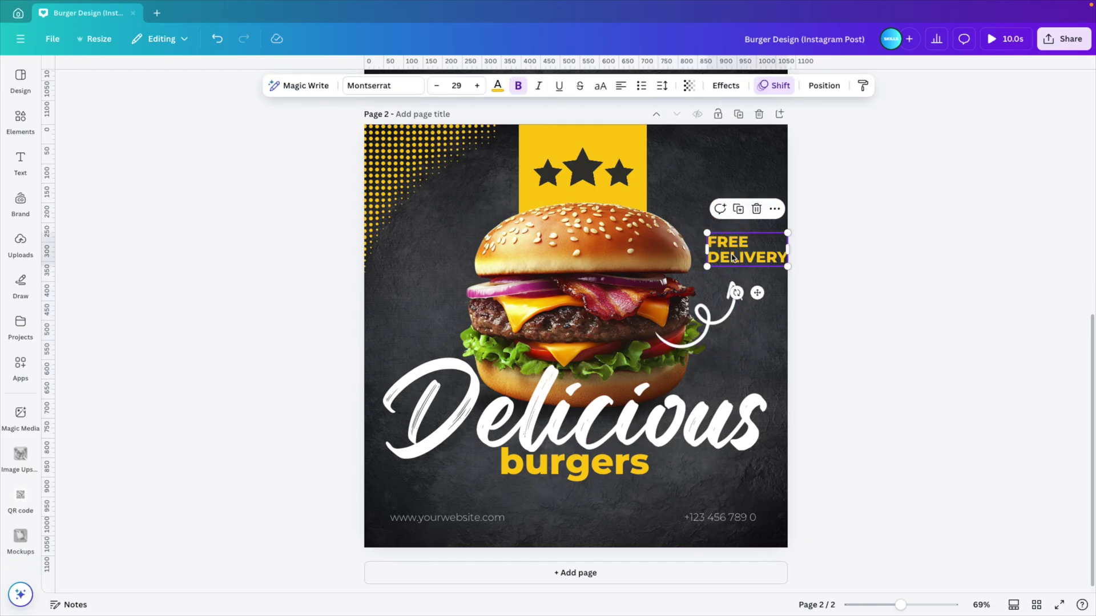
drag(785, 266, 740, 264)
click(882, 399)
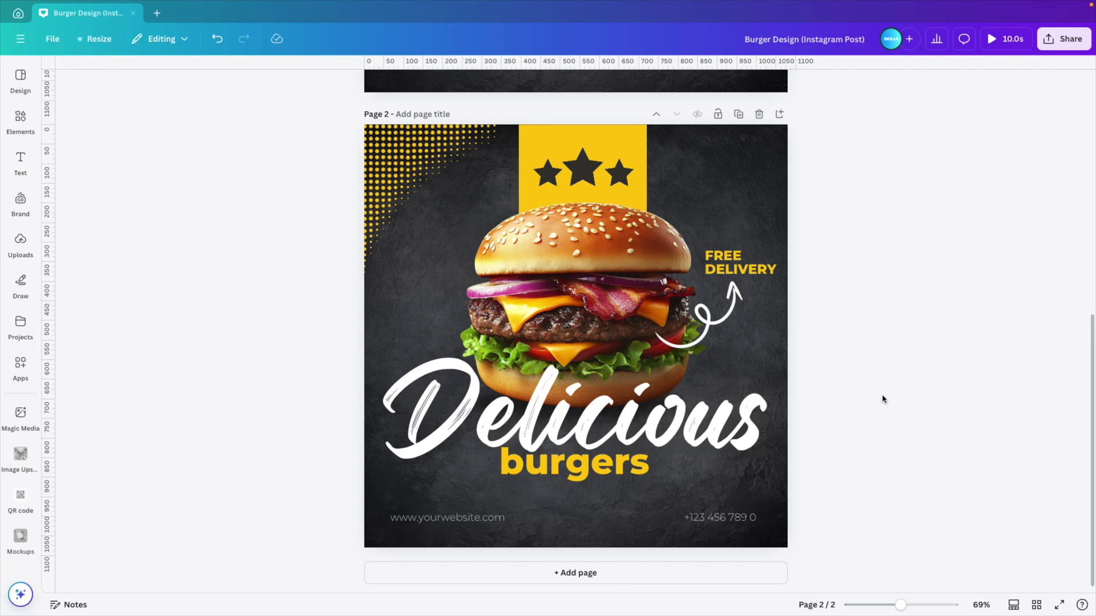
scroll(879, 434, up, 8)
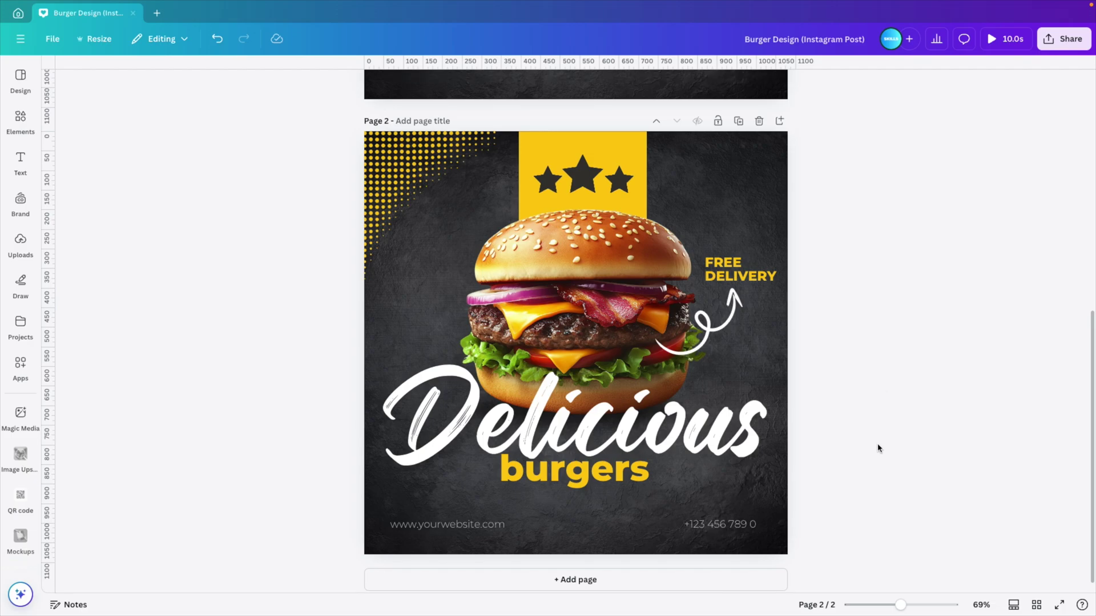
click(776, 313)
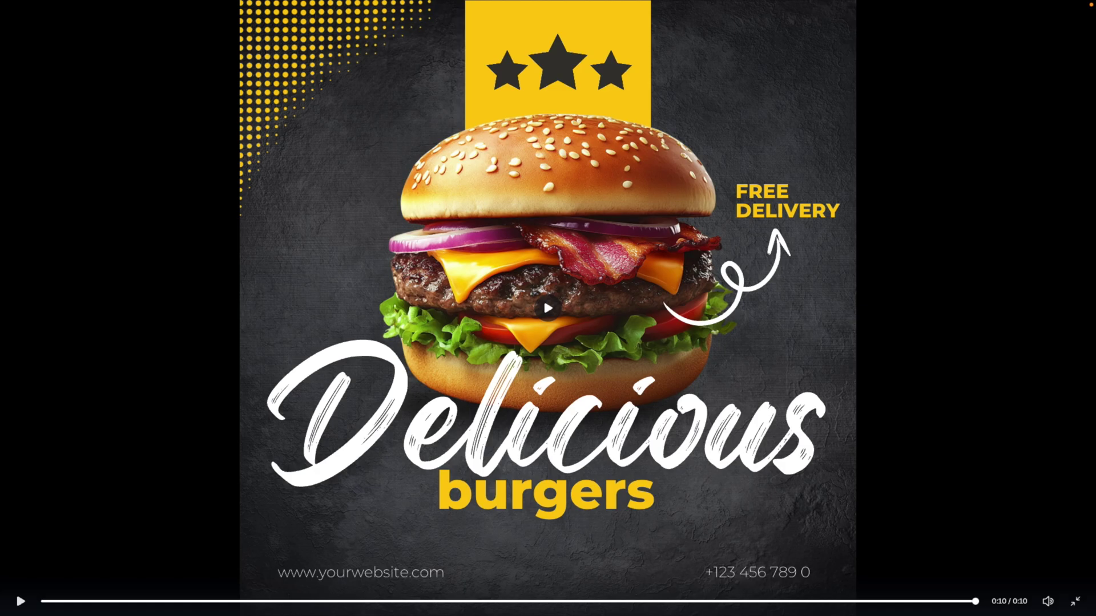
key(Escape)
key(Escape)
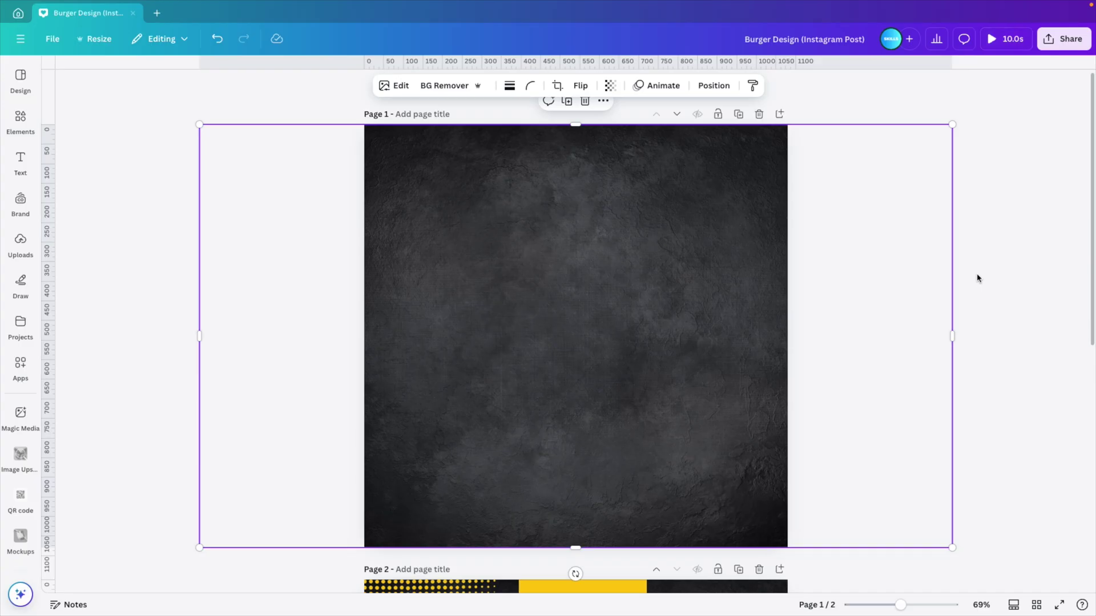
- Copy and resize the design to a 1080 × 1920 Story Ad
click(1004, 292)
click(94, 39)
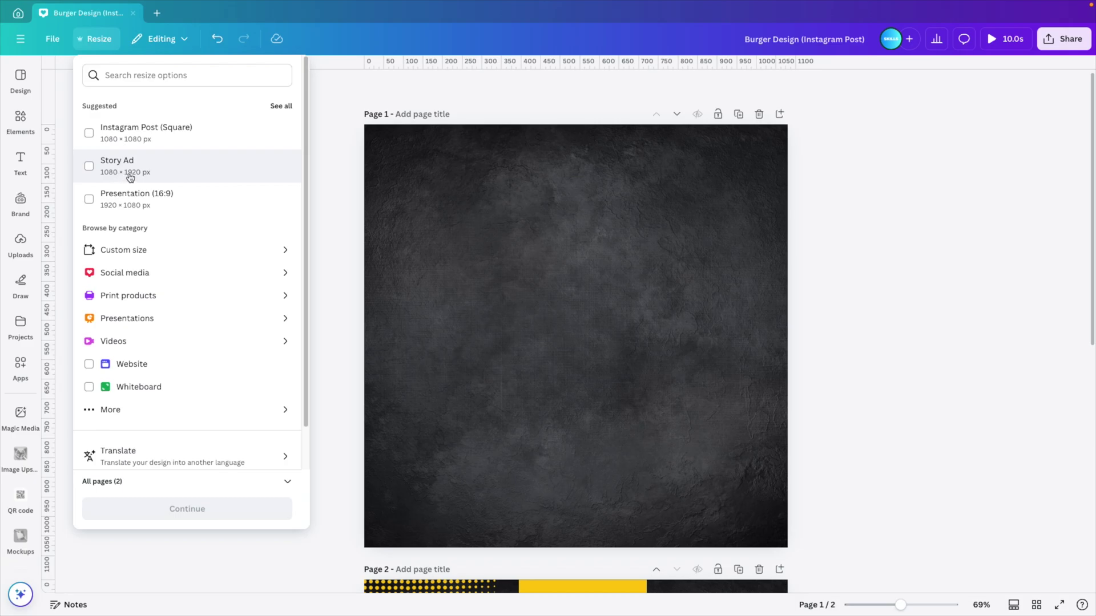
click(130, 177)
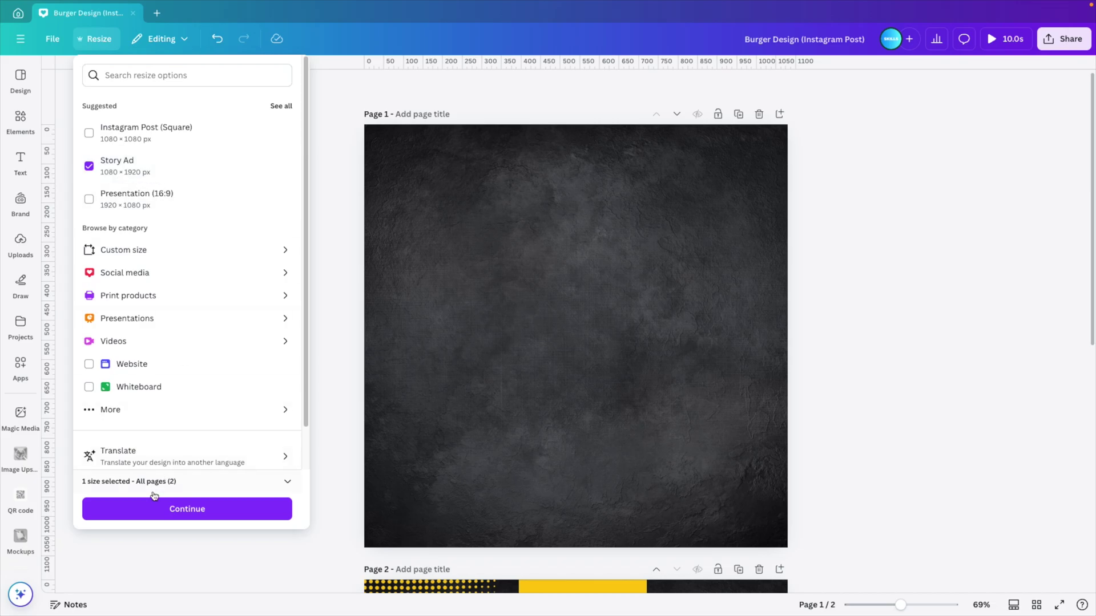
click(187, 509)
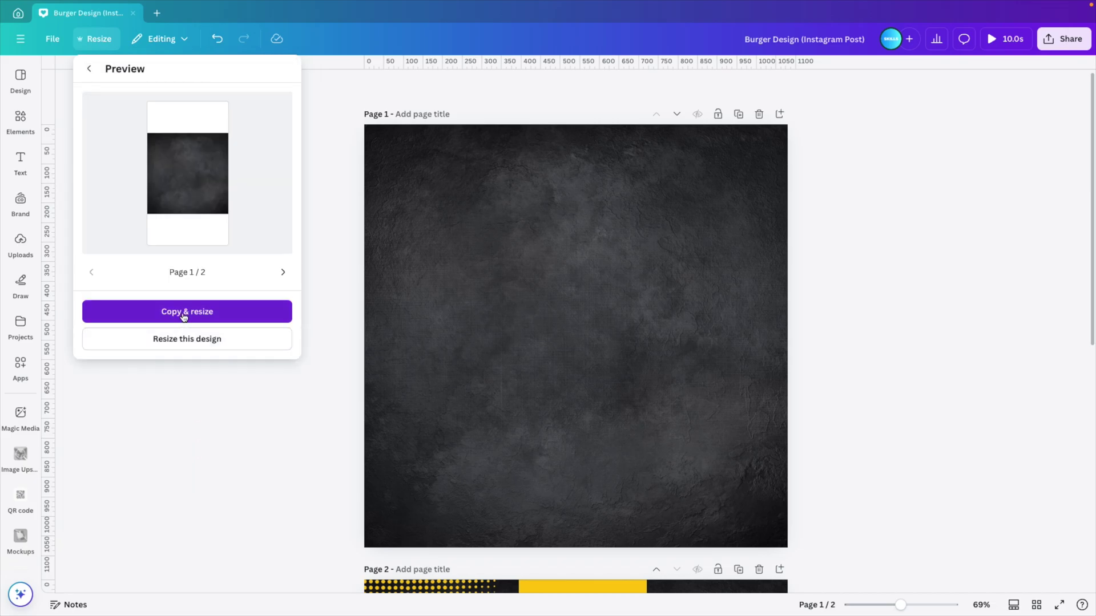
click(183, 313)
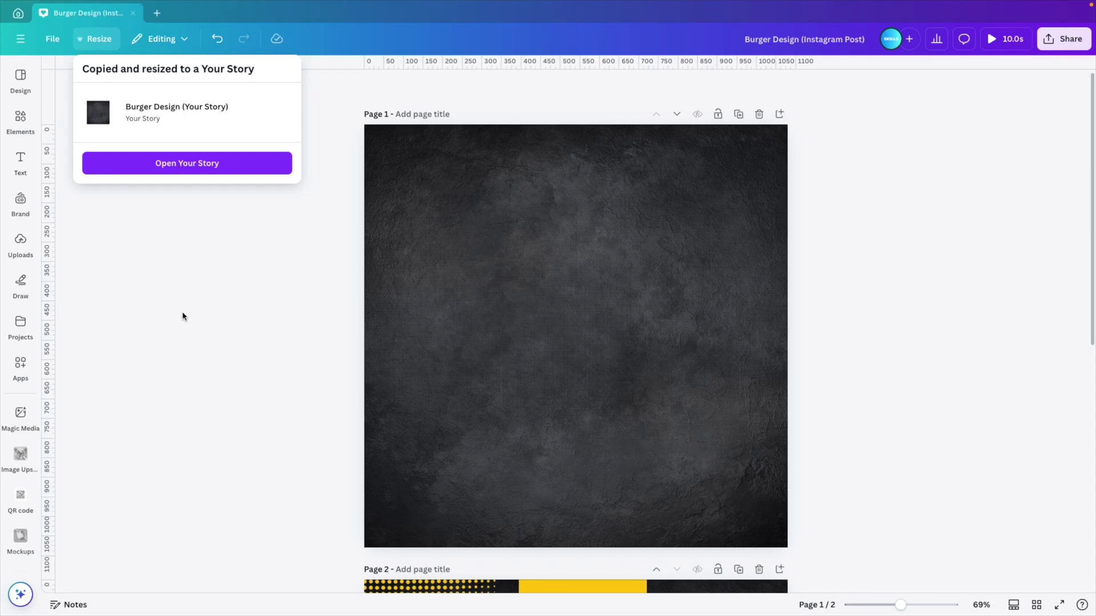
- Open the 'Burger Design (Your Story)' copy and stretch page 1's background to fill it
click(206, 171)
click(492, 269)
drag(785, 186, 954, 80)
- Move the halftone dots, yellow bar and three stars up to the top of page 2
click(1018, 335)
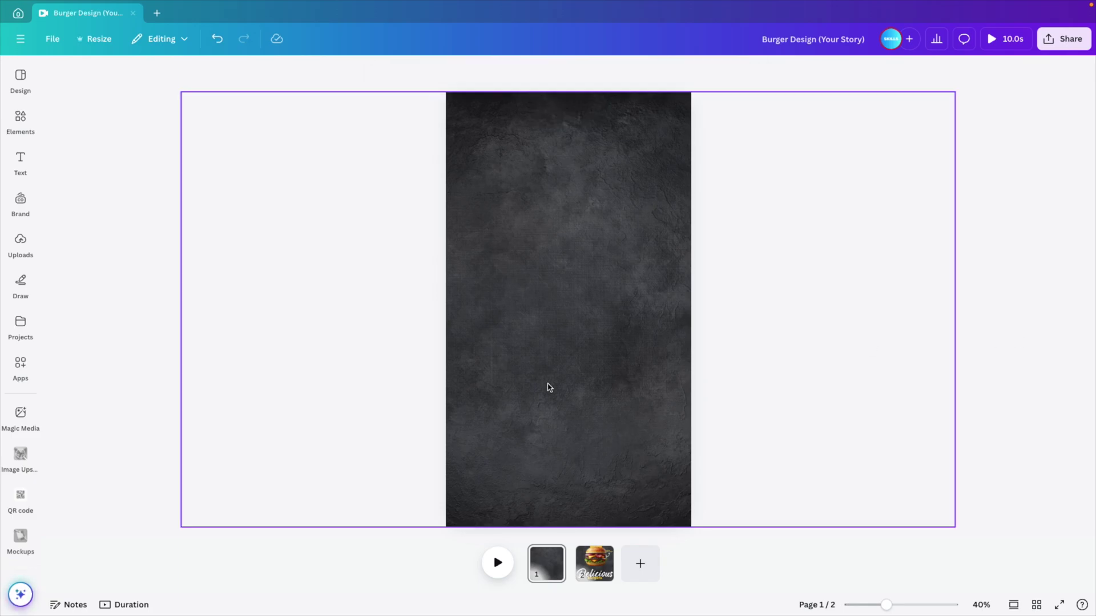
scroll(549, 387, down, 2)
click(482, 133)
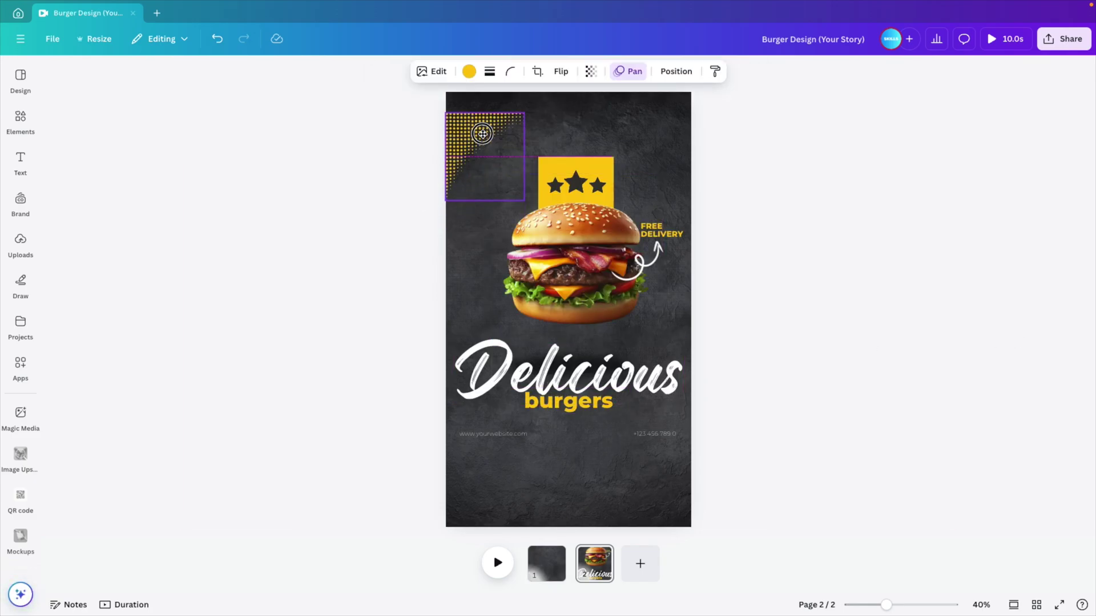
drag(483, 132, 482, 112)
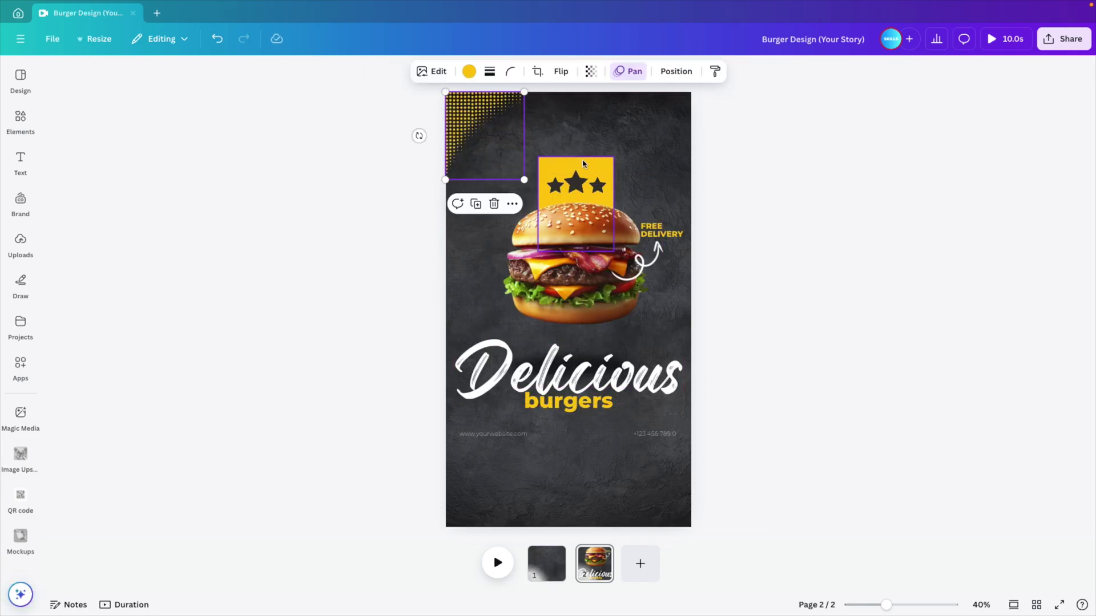
drag(584, 164, 584, 98)
click(575, 183)
shift+click(604, 191)
drag(604, 192, 604, 130)
- Enlarge the burger, move FREE DELIVERY top right, and enlarge and rotate the arrow onto the bun
click(609, 246)
drag(663, 342, 699, 380)
drag(661, 231, 655, 155)
click(632, 278)
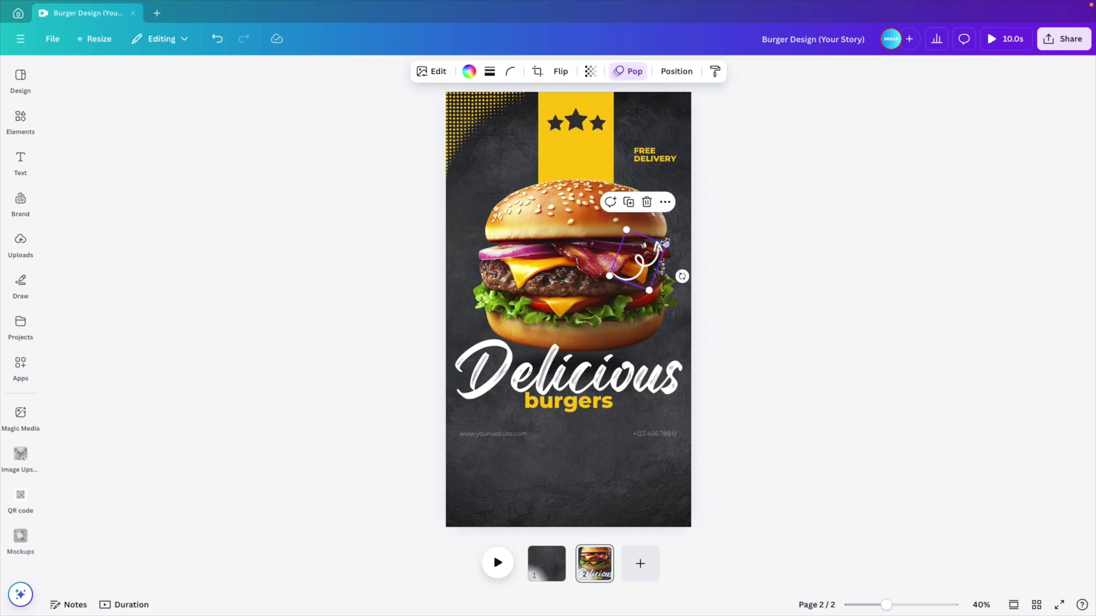
drag(665, 242, 691, 230)
drag(703, 272, 645, 215)
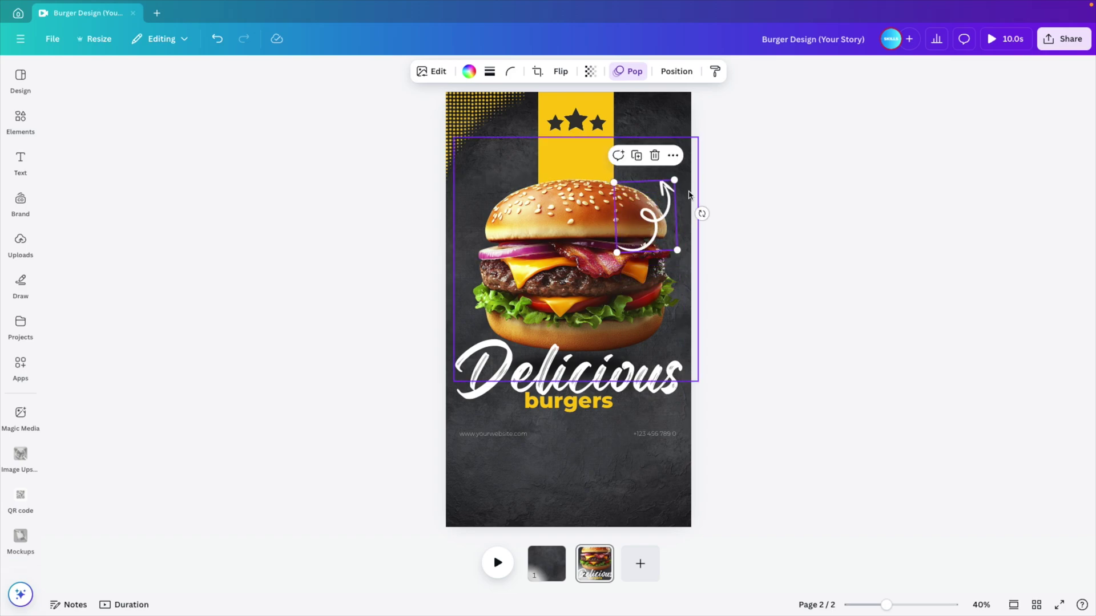
- Move the Delicious burgers headline up slightly
key(Escape)
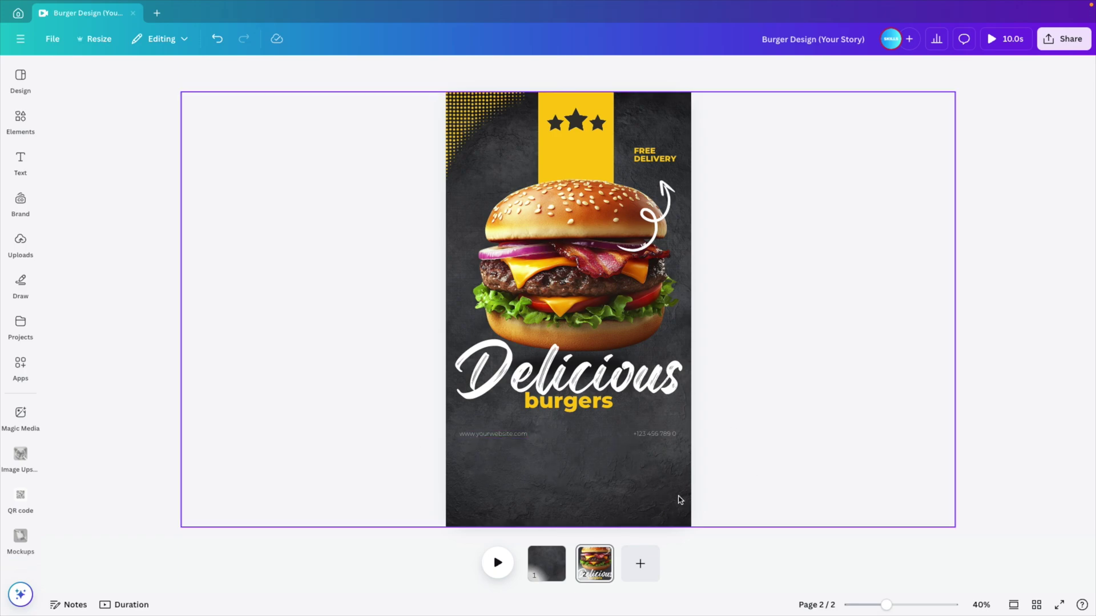
click(571, 377)
shift+click(588, 406)
drag(597, 370, 596, 356)
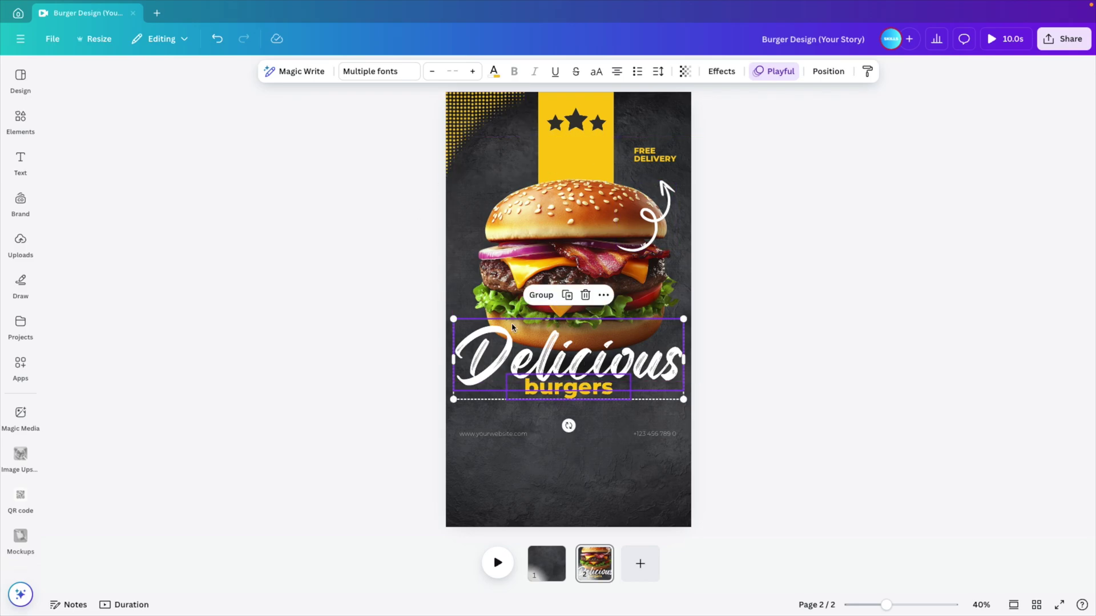
- Stack the website and phone lines centred under 'burgers' and enlarge the burgers text
click(852, 419)
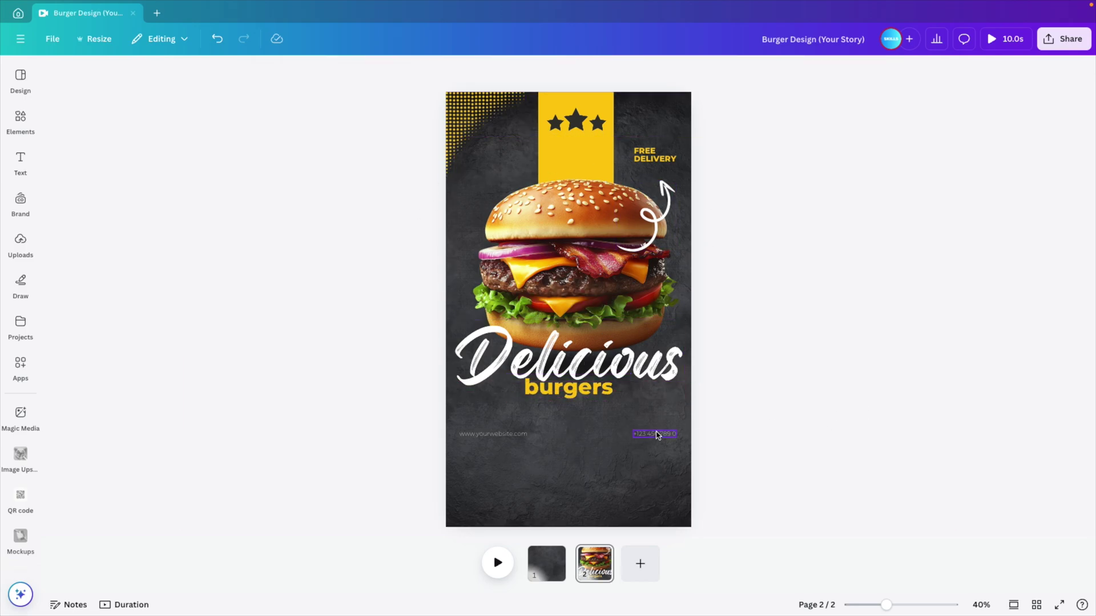
click(656, 435)
click(474, 435)
drag(473, 435, 549, 412)
ctrl+scroll(585, 428, up, 3)
drag(720, 448, 663, 429)
shift+click(606, 396)
click(627, 358)
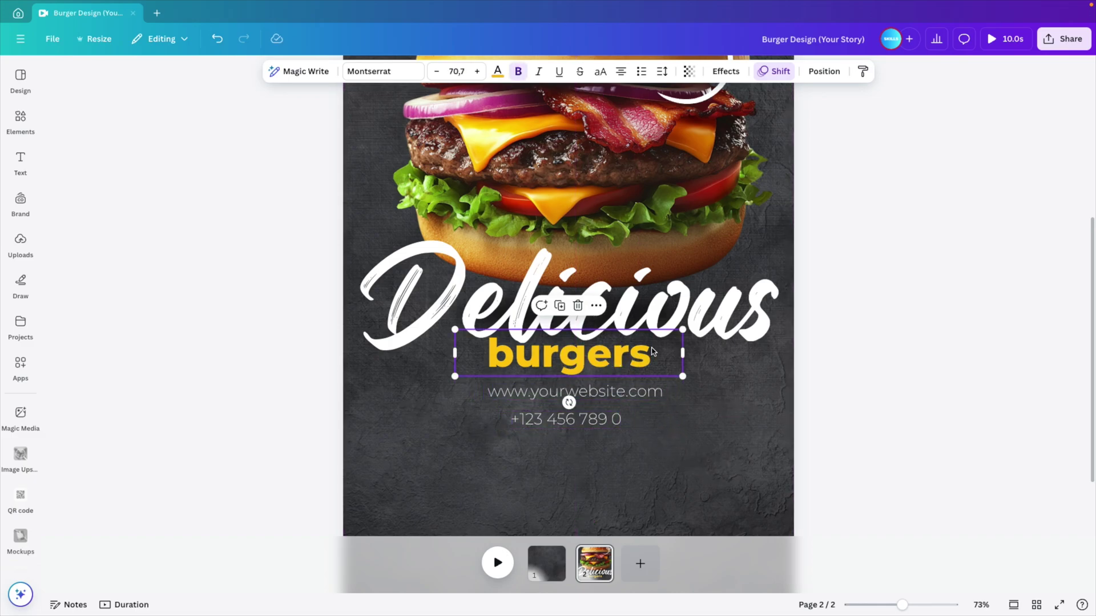
drag(679, 334, 711, 324)
drag(582, 421, 581, 412)
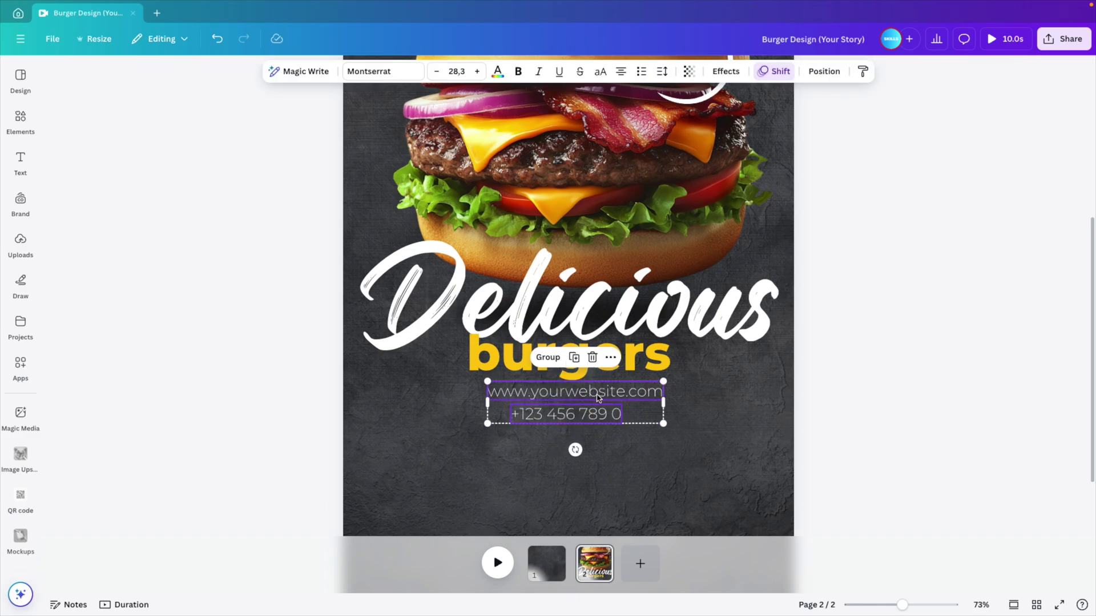
- Move the halftone dots to the story's bottom-right corner and enlarge them
scroll(596, 398, down, 5)
click(479, 127)
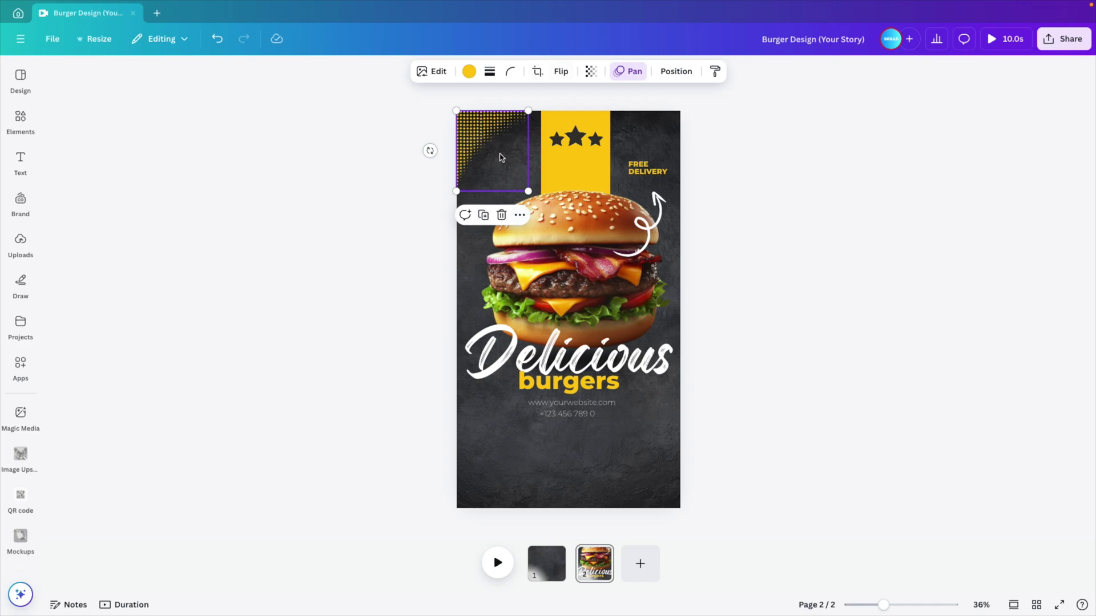
click(501, 158)
click(482, 146)
drag(483, 145, 649, 438)
drag(622, 398, 719, 308)
drag(662, 420, 650, 454)
drag(693, 335, 722, 303)
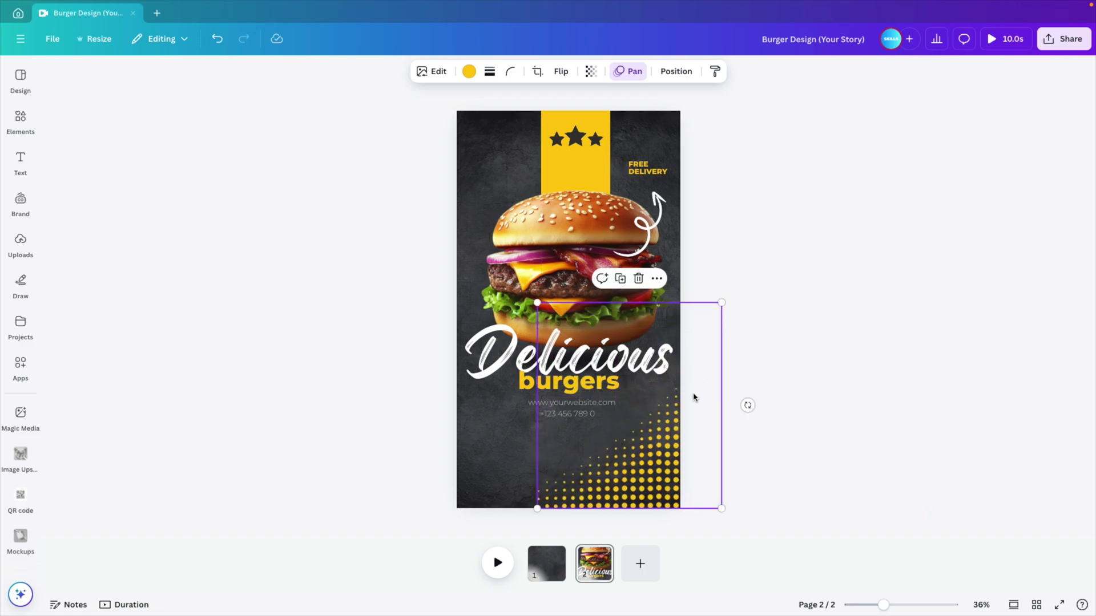
drag(693, 399, 674, 399)
- Fine-tune the headline group, shrink the white arrow, and nudge FREE DELIVERY up
drag(455, 332, 537, 415)
shift+click(576, 432)
drag(581, 358, 582, 356)
click(651, 222)
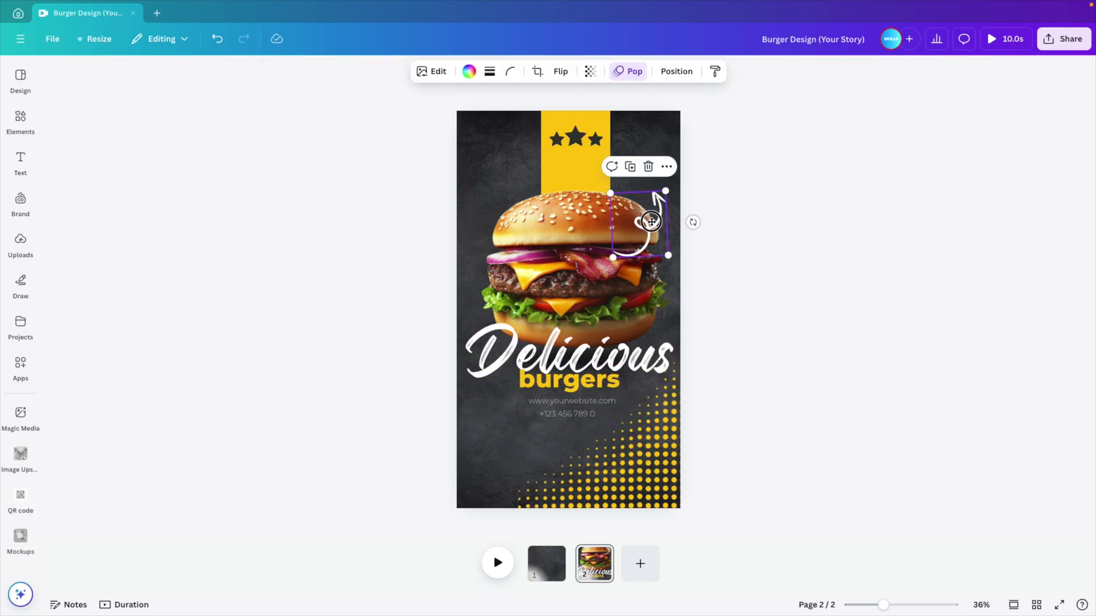
mouse_move(668, 256)
mouse_down()
mouse_move(656, 246)
mouse_move(677, 209)
mouse_move(645, 211)
mouse_up()
drag(639, 169, 639, 160)
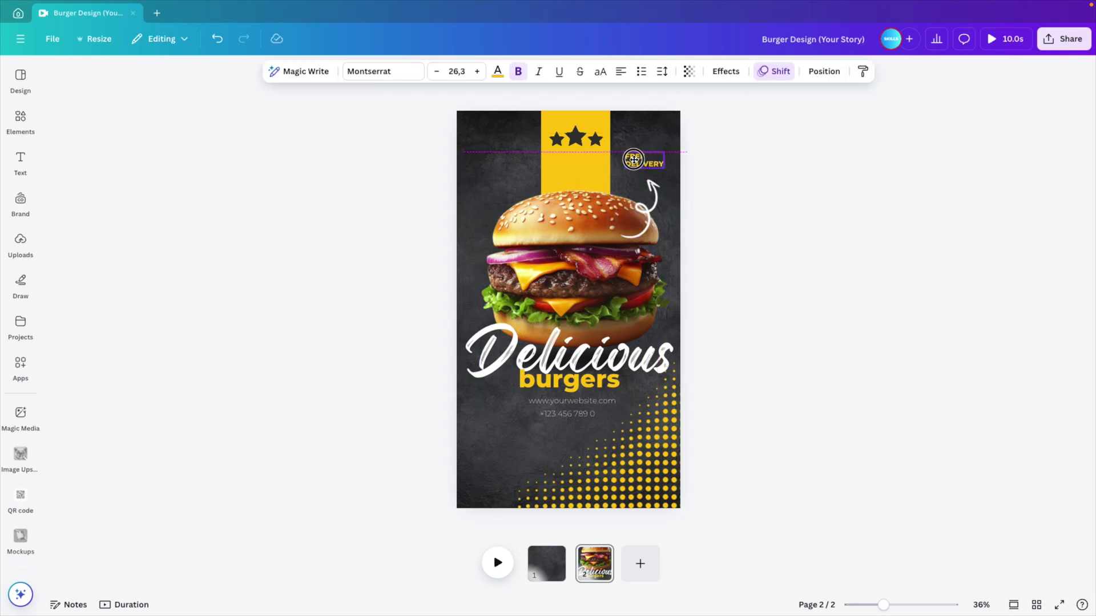
click(771, 234)
click(549, 564)
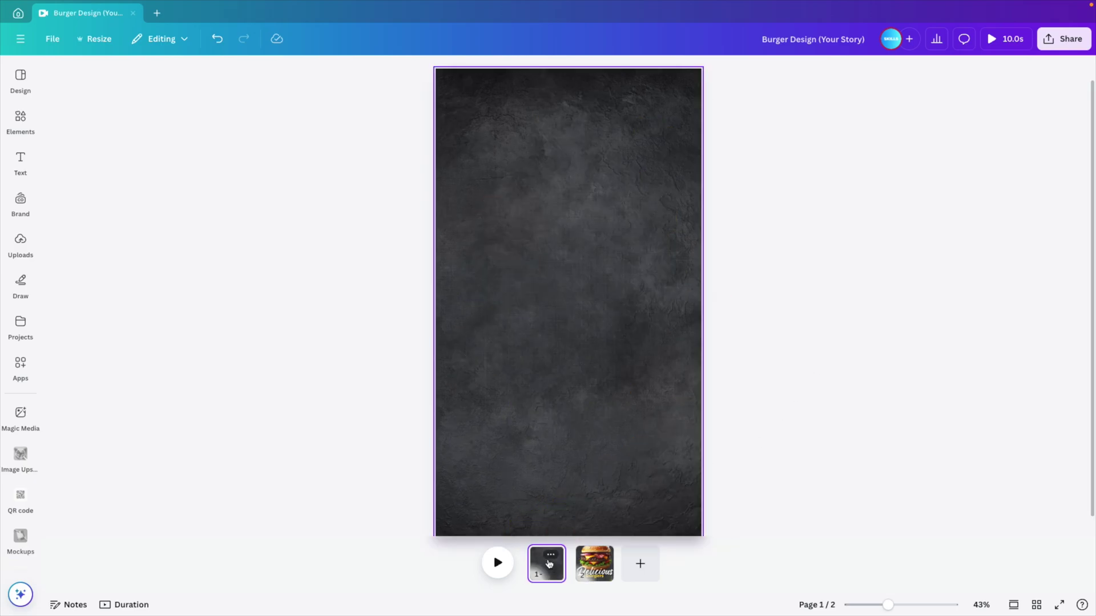